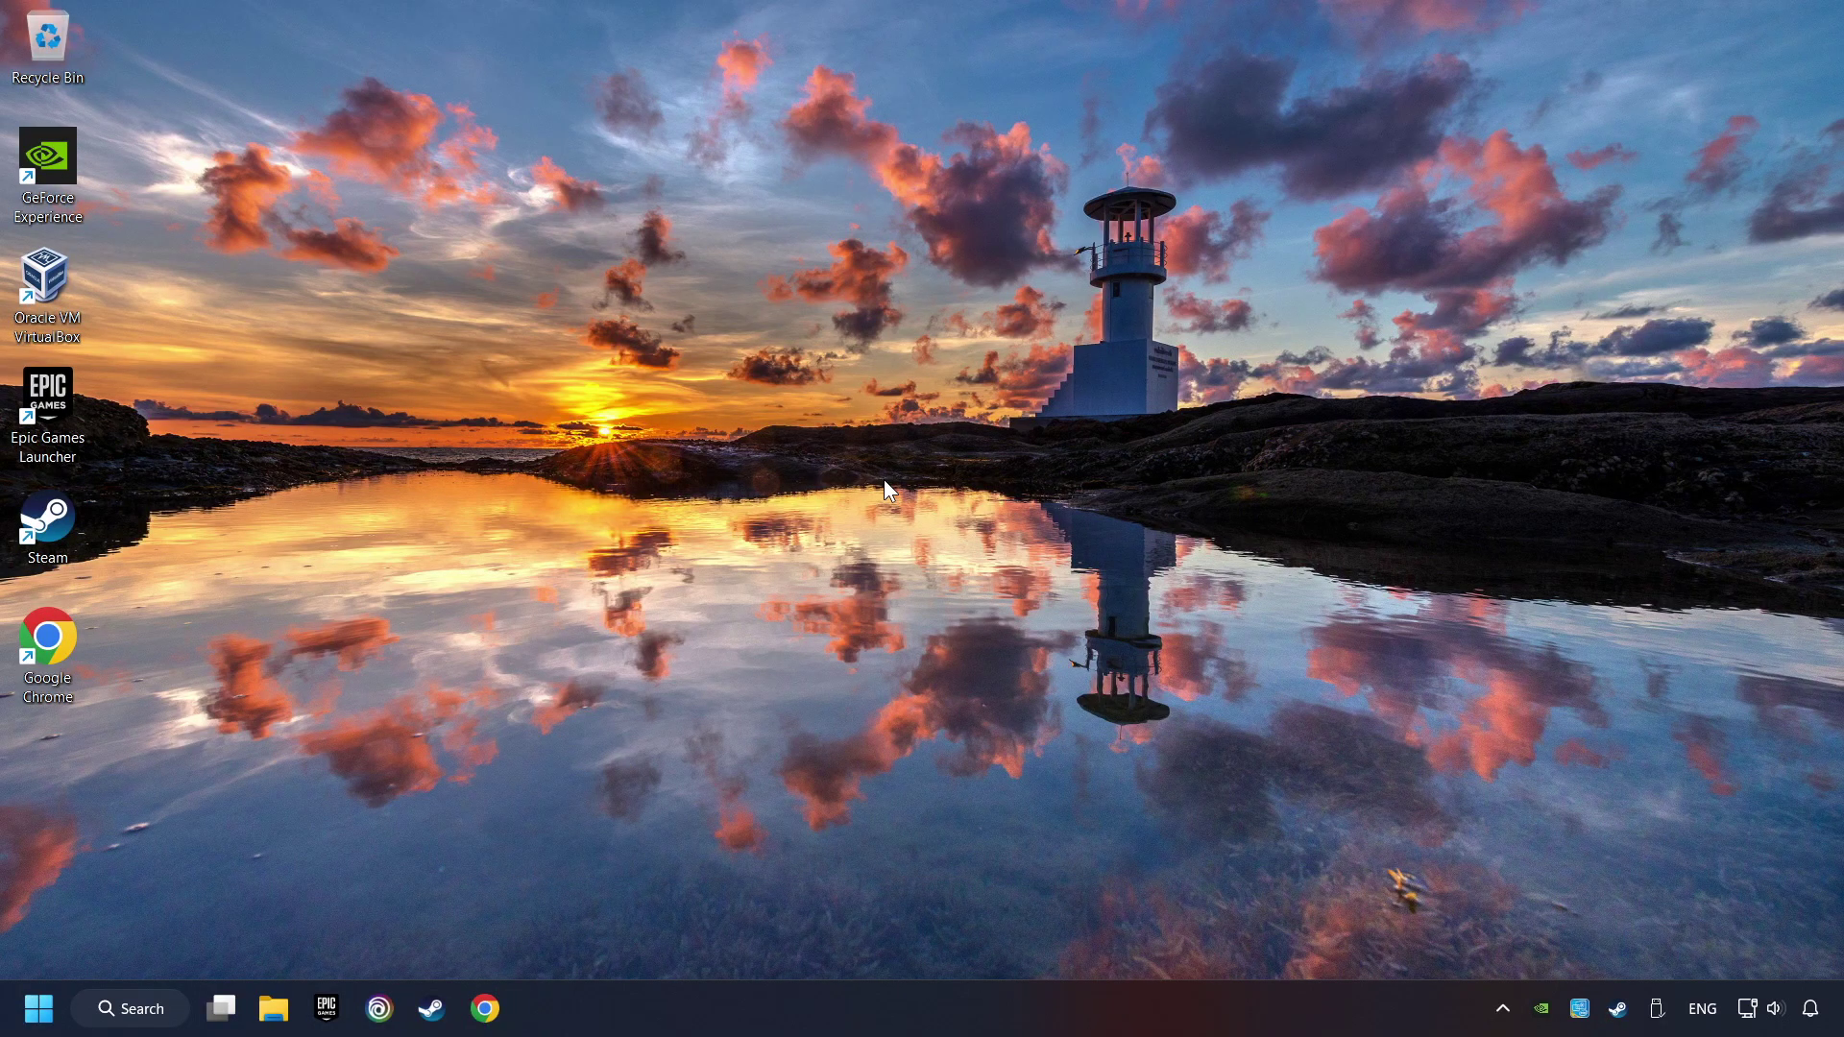
Search Windows for 'device manager'
{"action": "left_click", "coordinate": [144, 1010]}
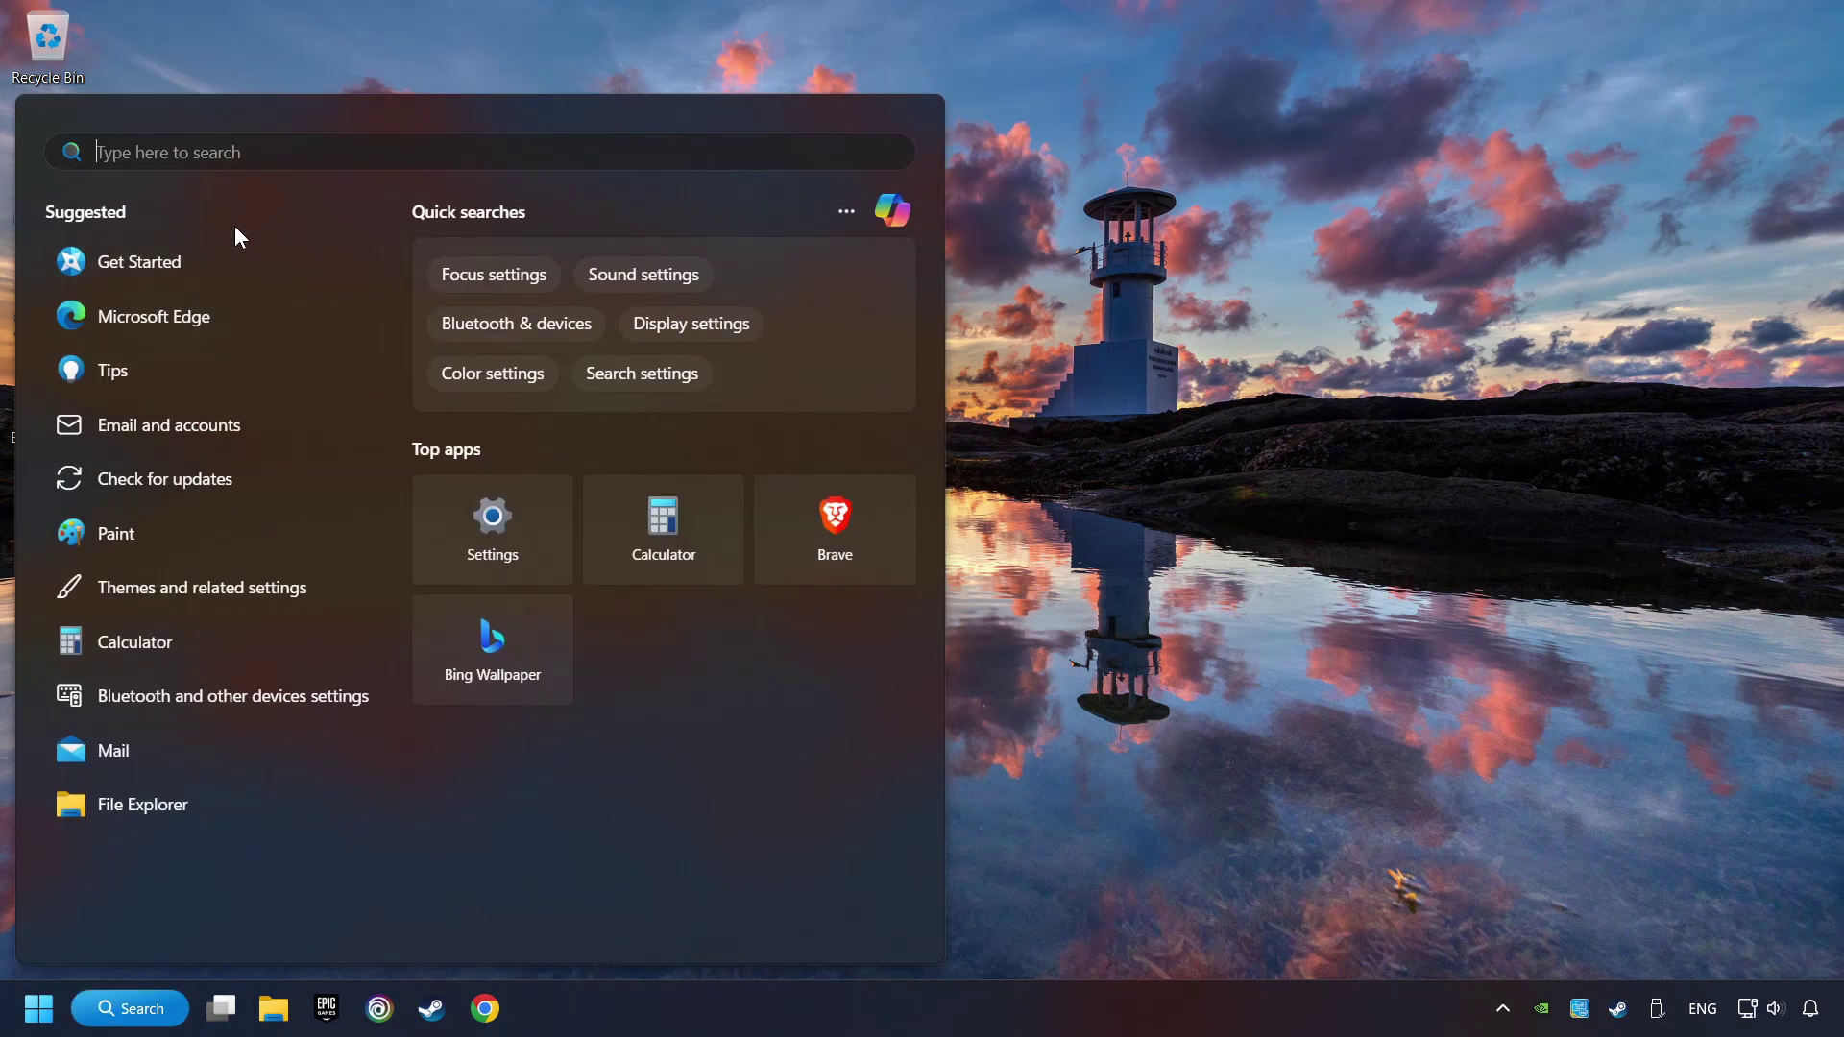
{"action": "type", "text": "devic"}
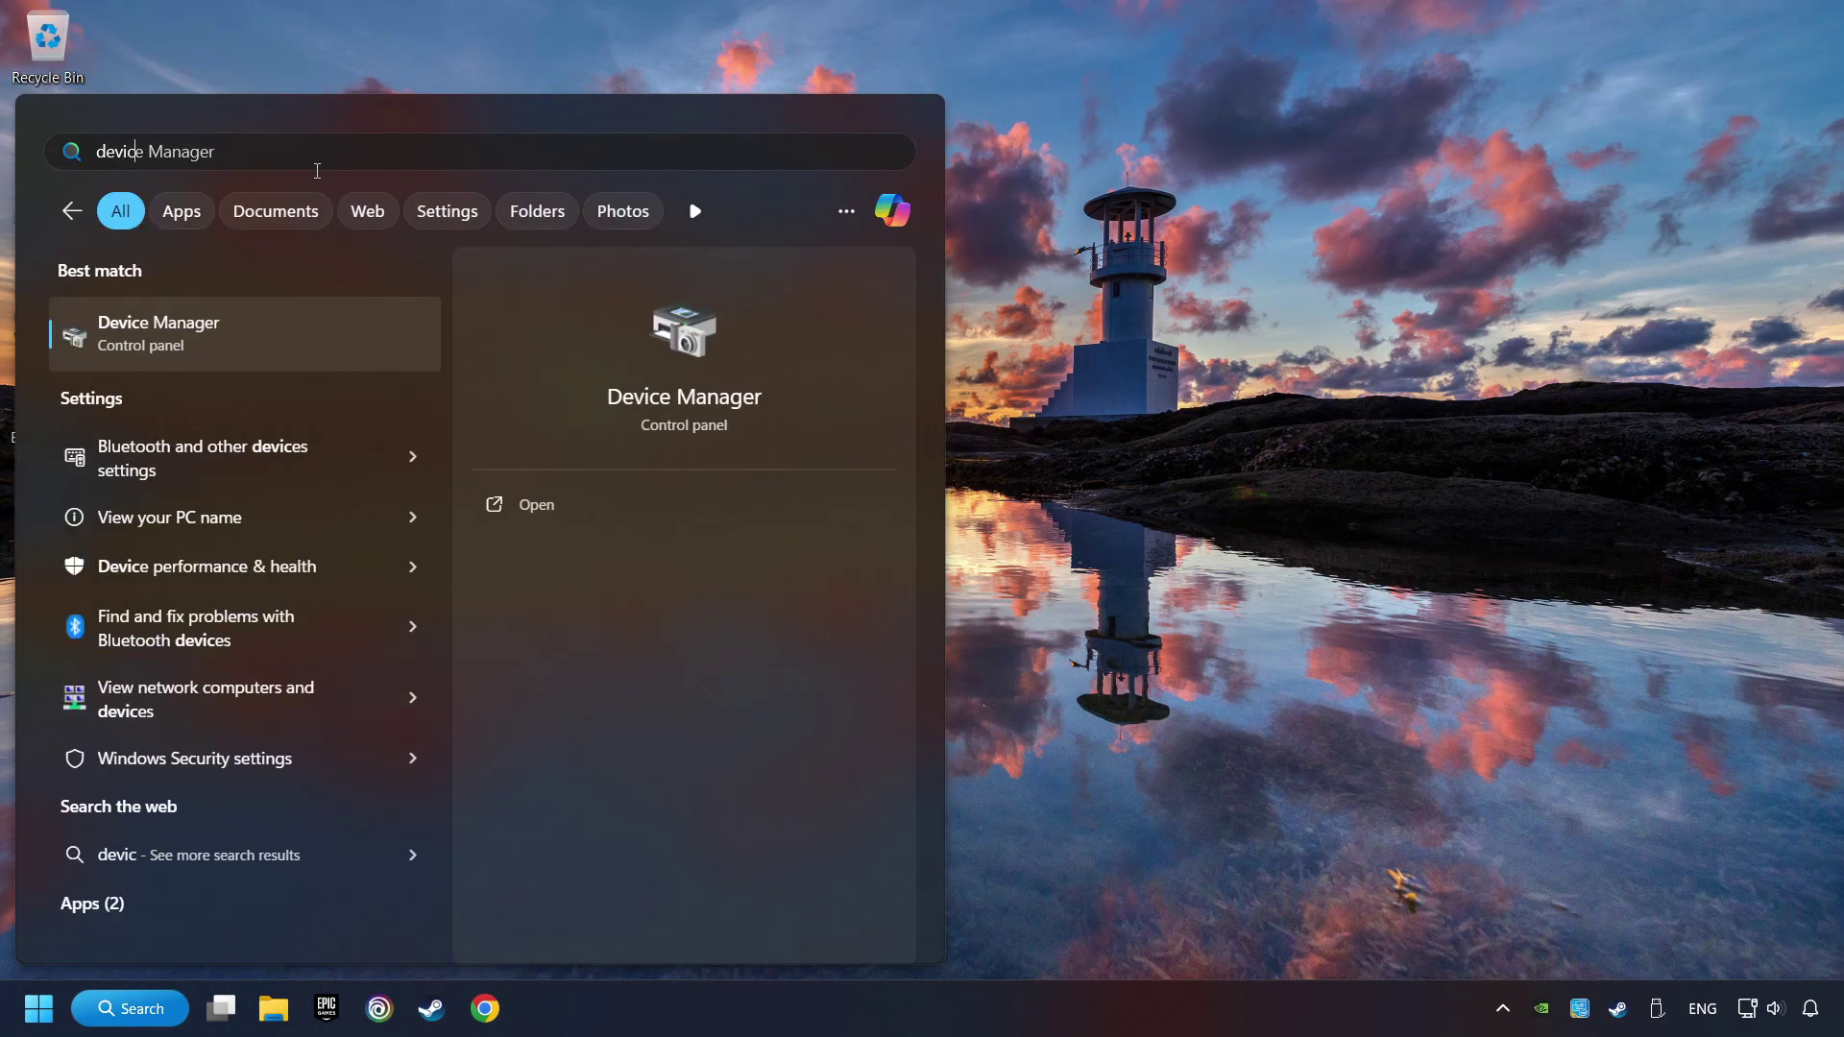
{"action": "type", "text": "e manager"}
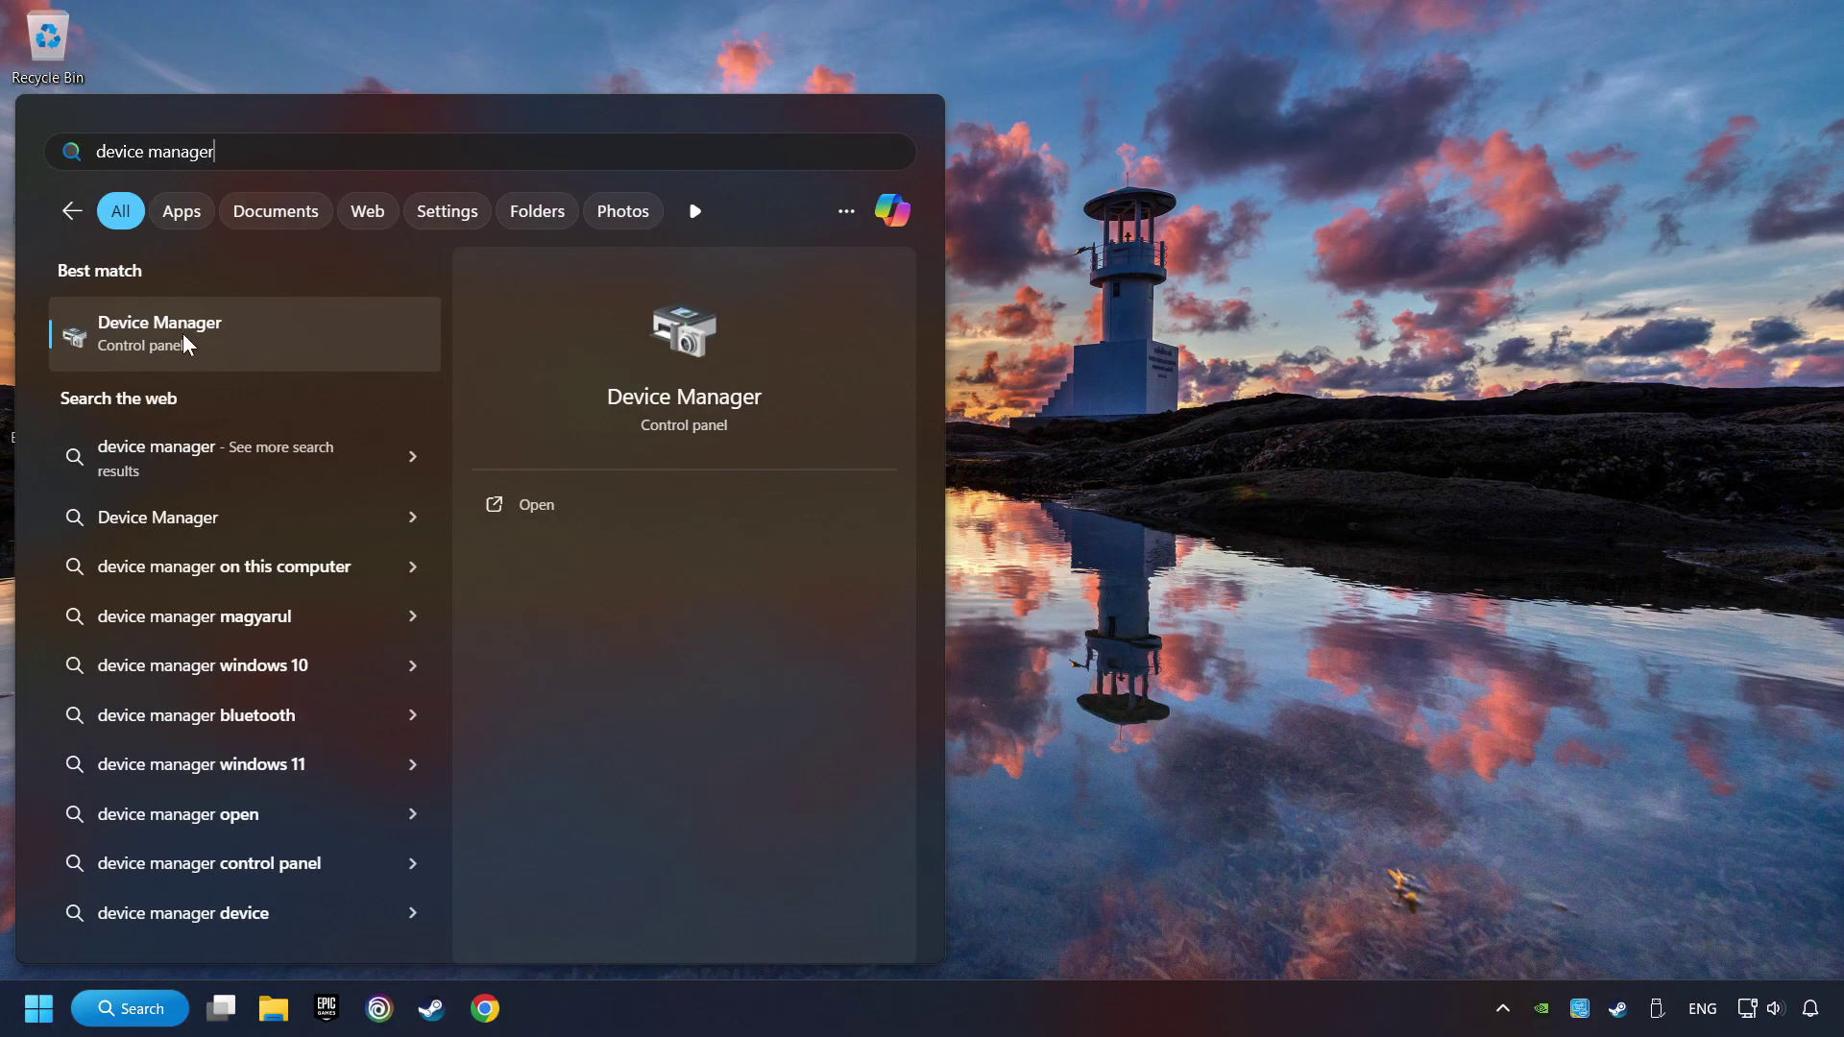
Open Device Manager and select the NVIDIA GeForce GTX 1050 Ti under Display adapters
{"action": "left_click", "coordinate": [343, 336]}
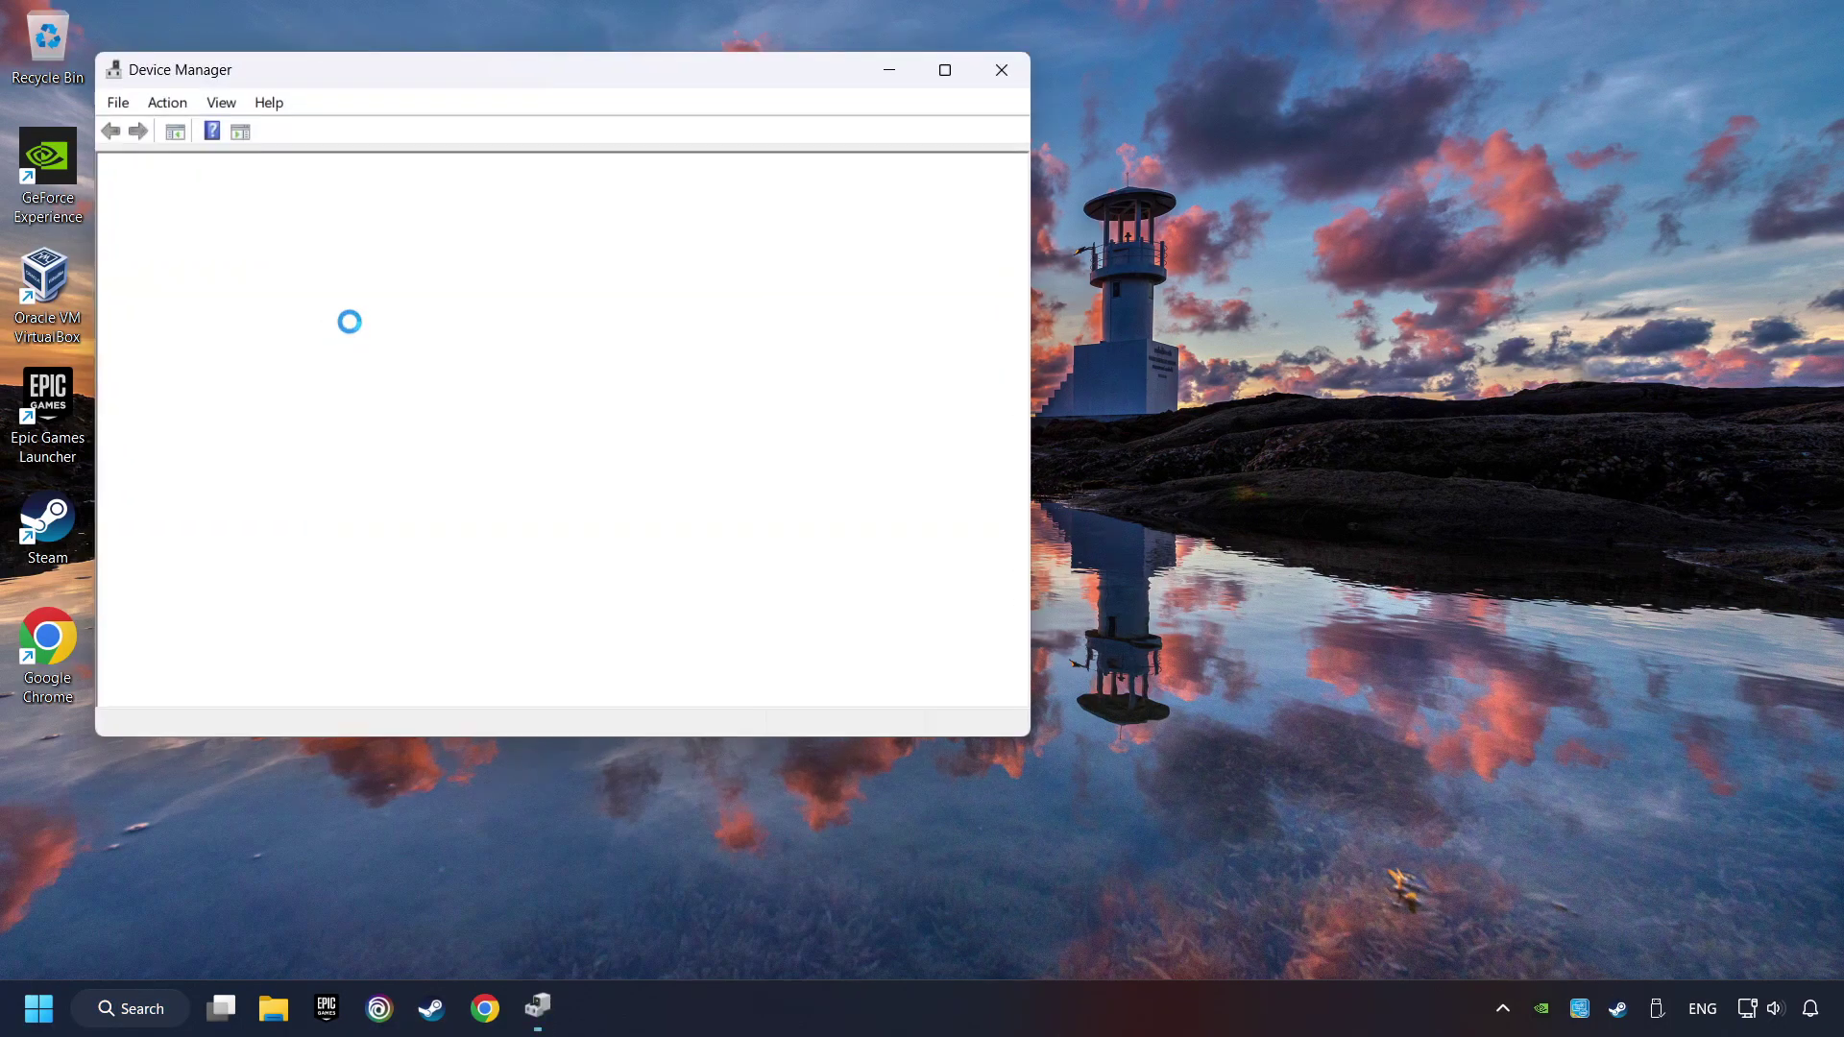
{"action": "left_click_drag", "start_coordinate": [396, 89], "coordinate": [732, 184]}
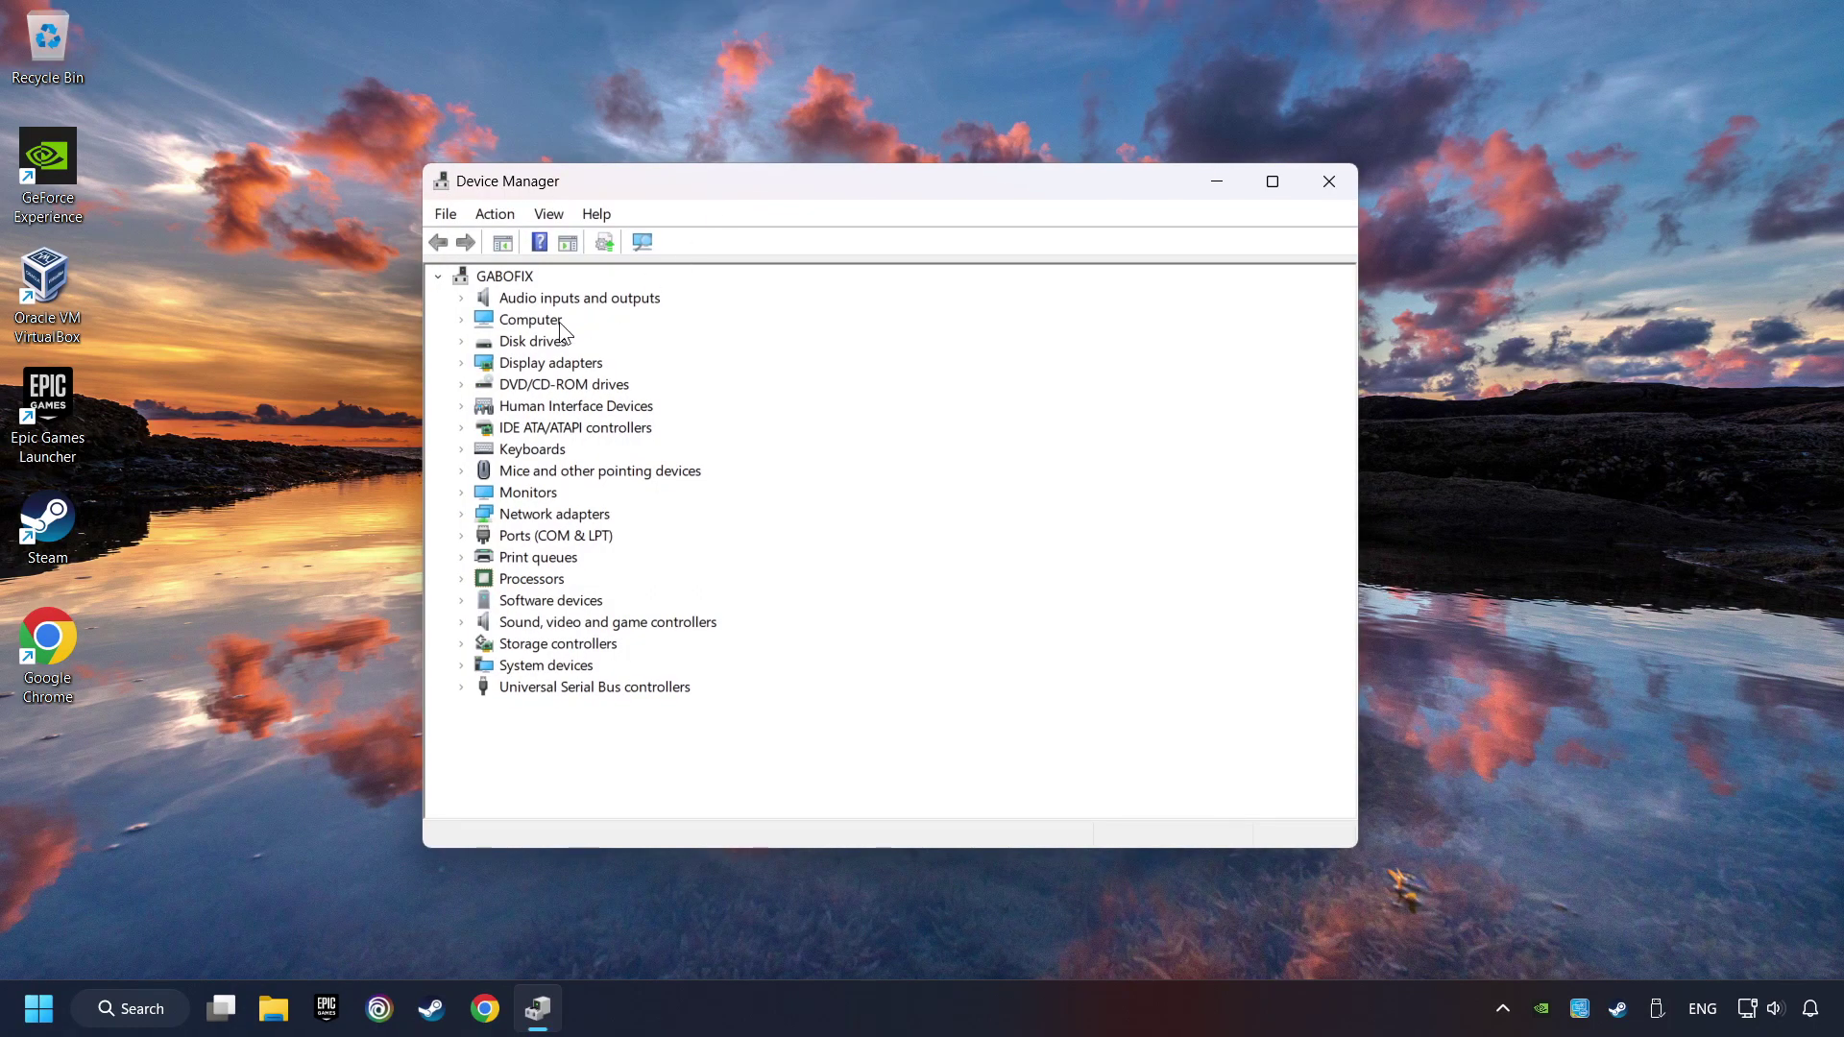
{"action": "left_click", "coordinate": [488, 363]}
{"action": "left_click", "coordinate": [459, 363]}
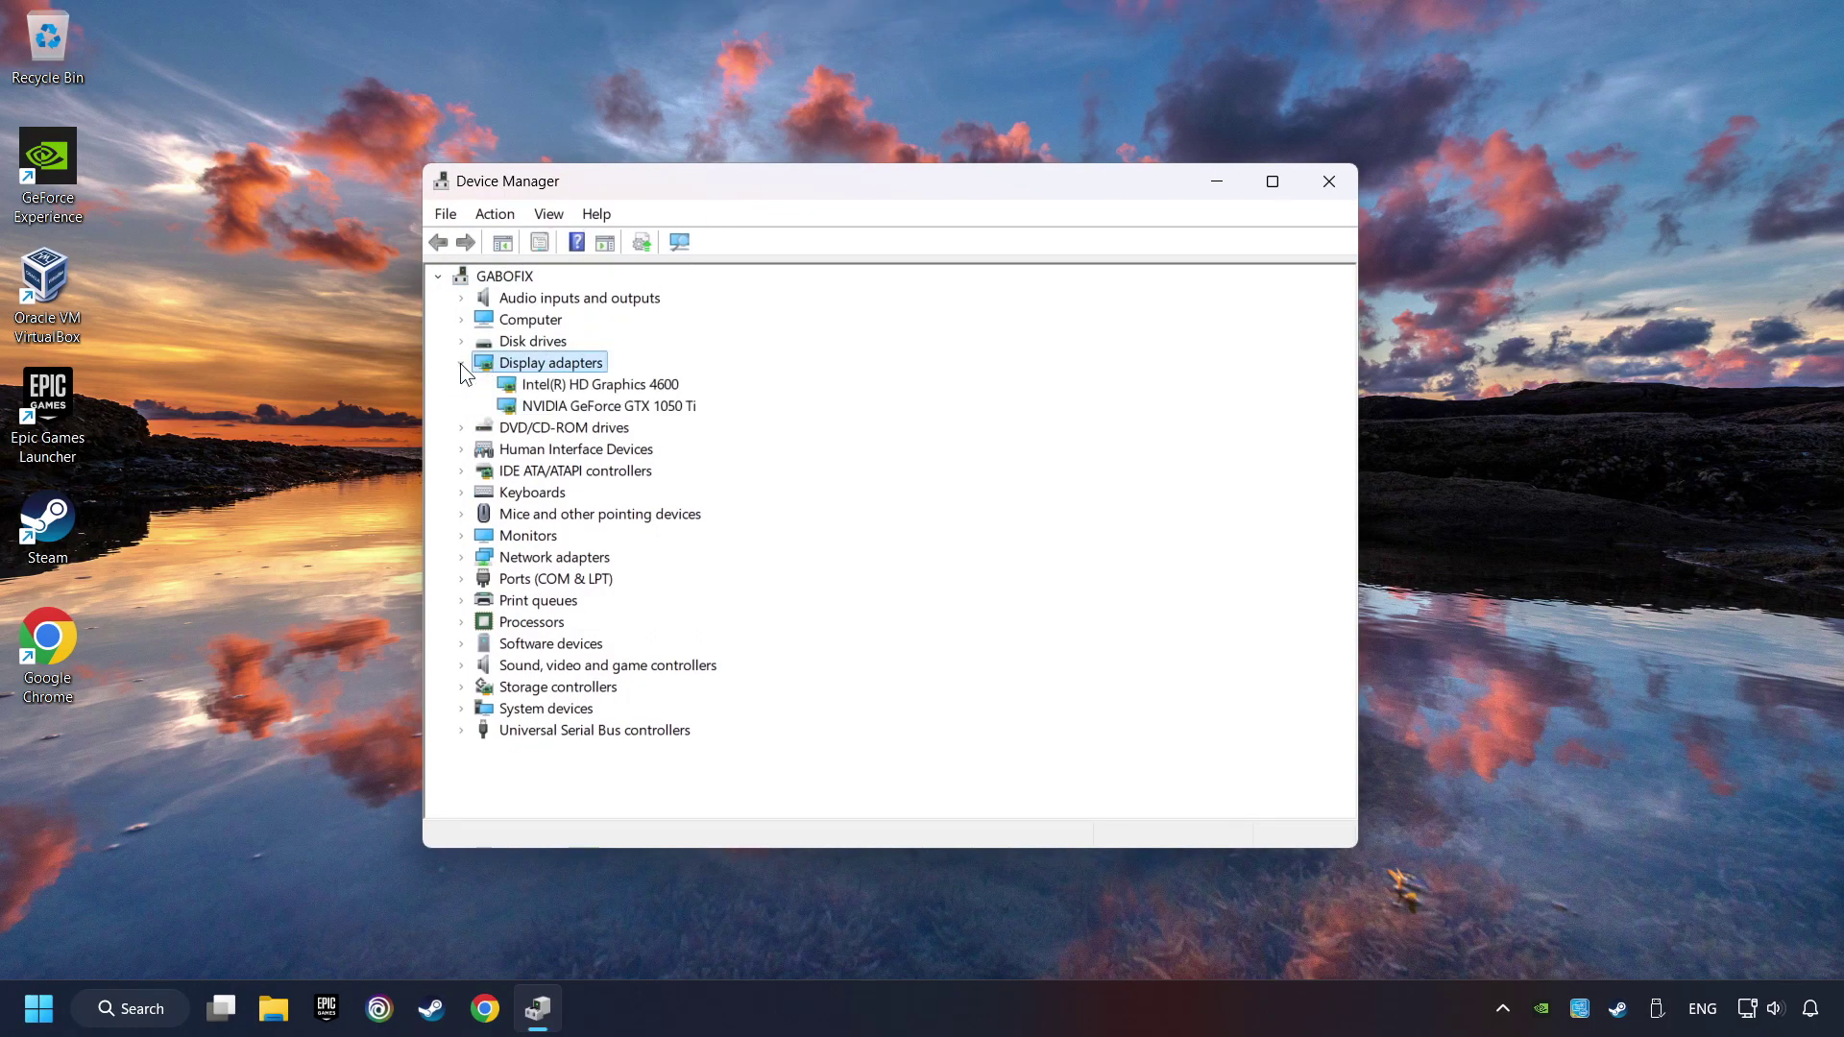
{"action": "left_click", "coordinate": [559, 407]}
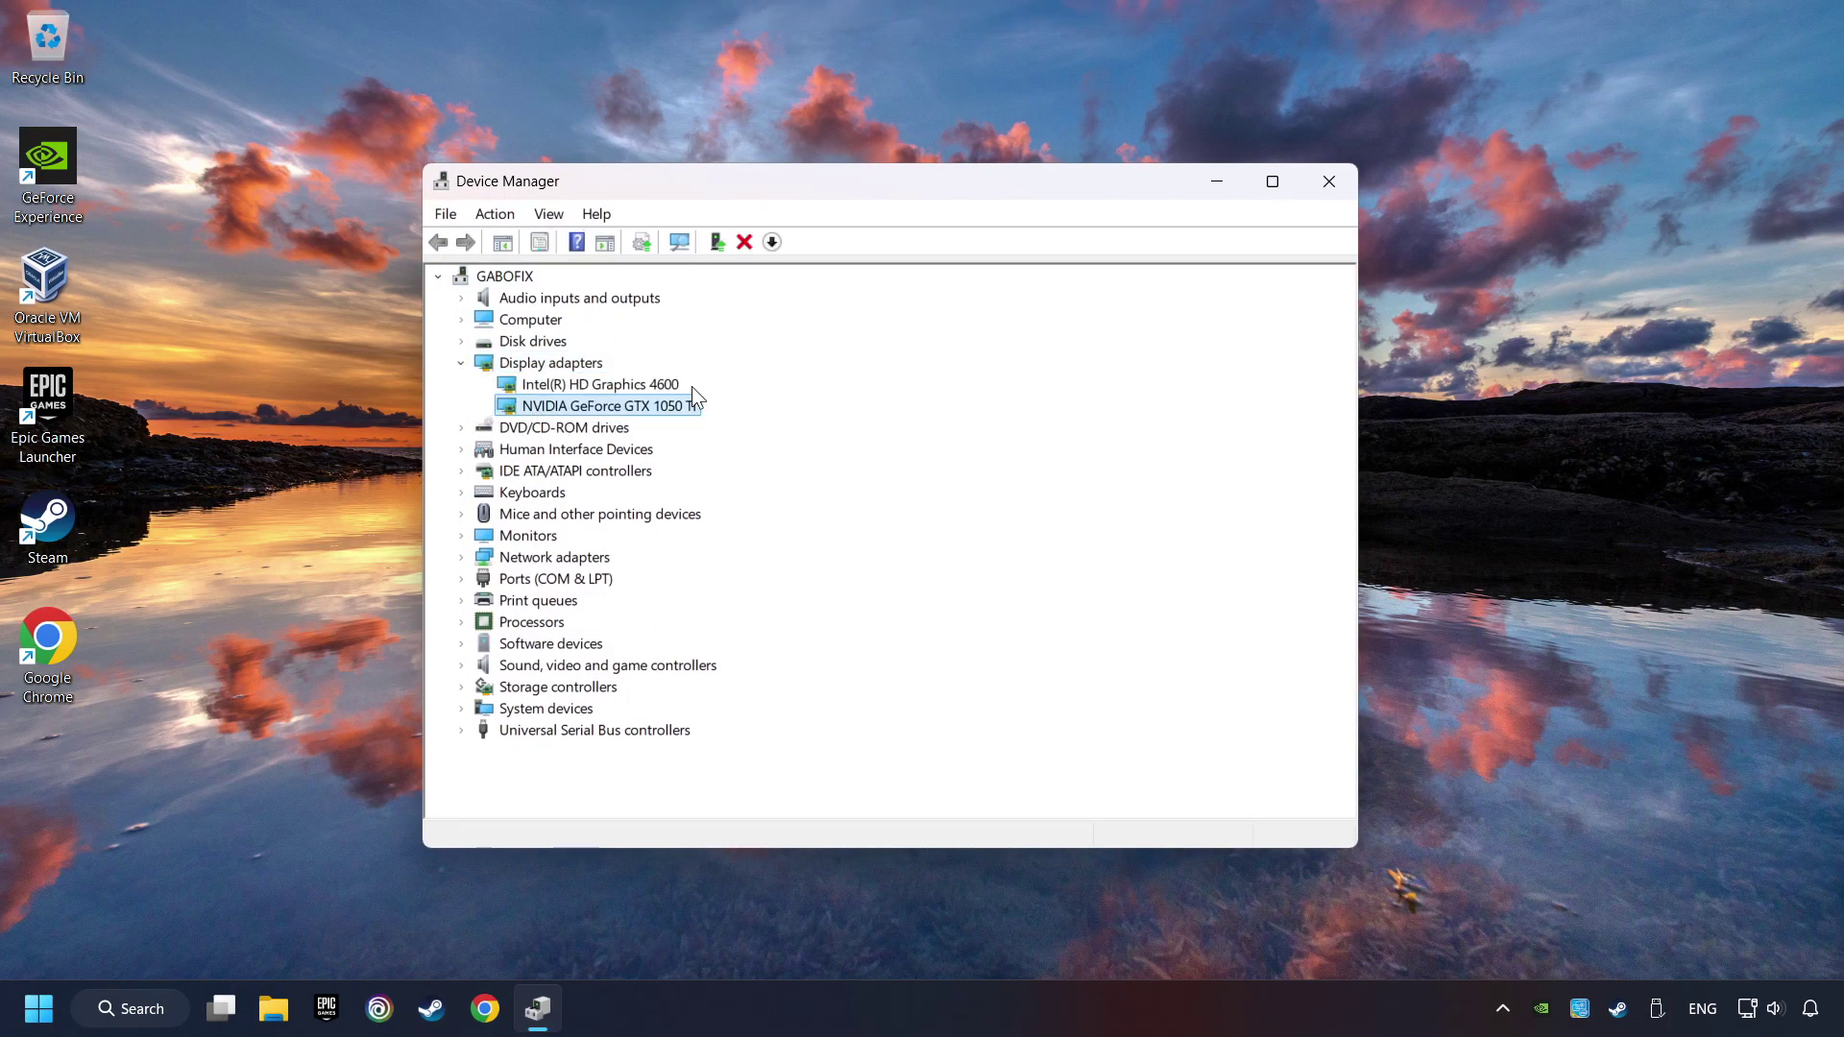
Search automatically for a newer GTX 1050 Ti driver, which finds the best one installed
{"action": "right_click", "coordinate": [590, 407]}
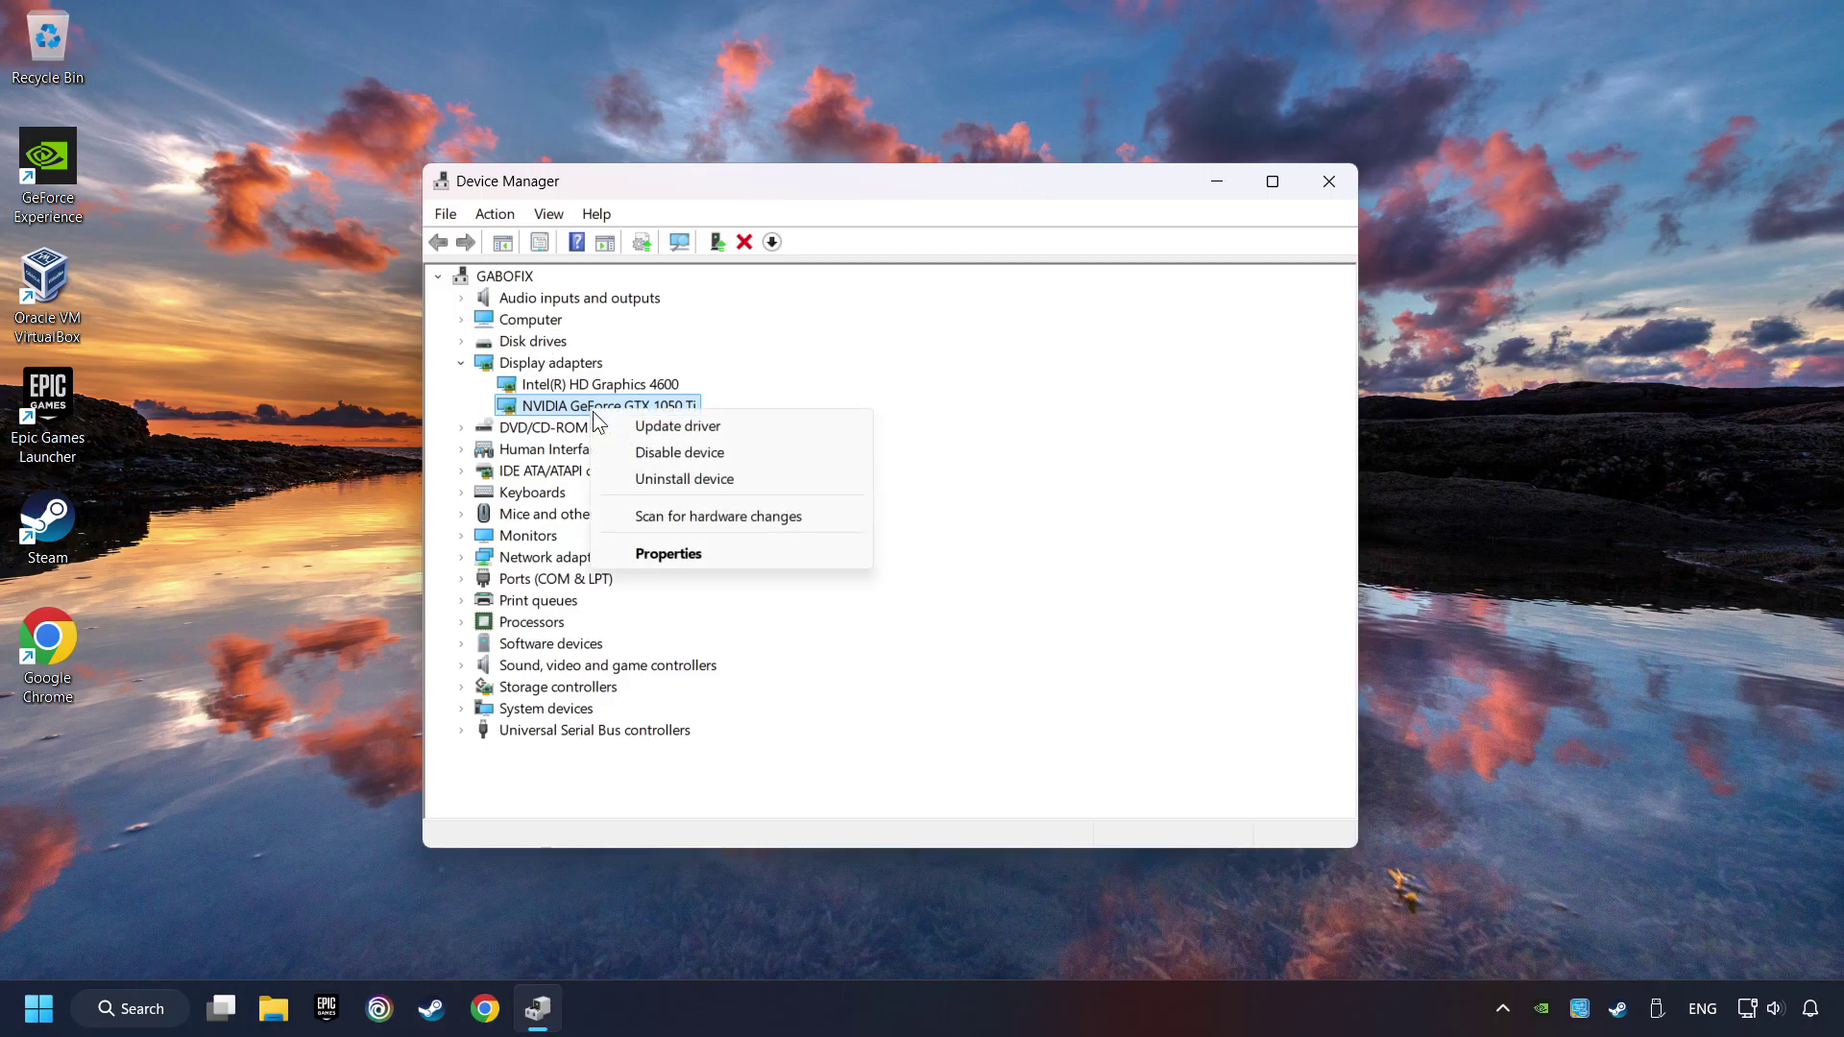
{"action": "left_click", "coordinate": [736, 427]}
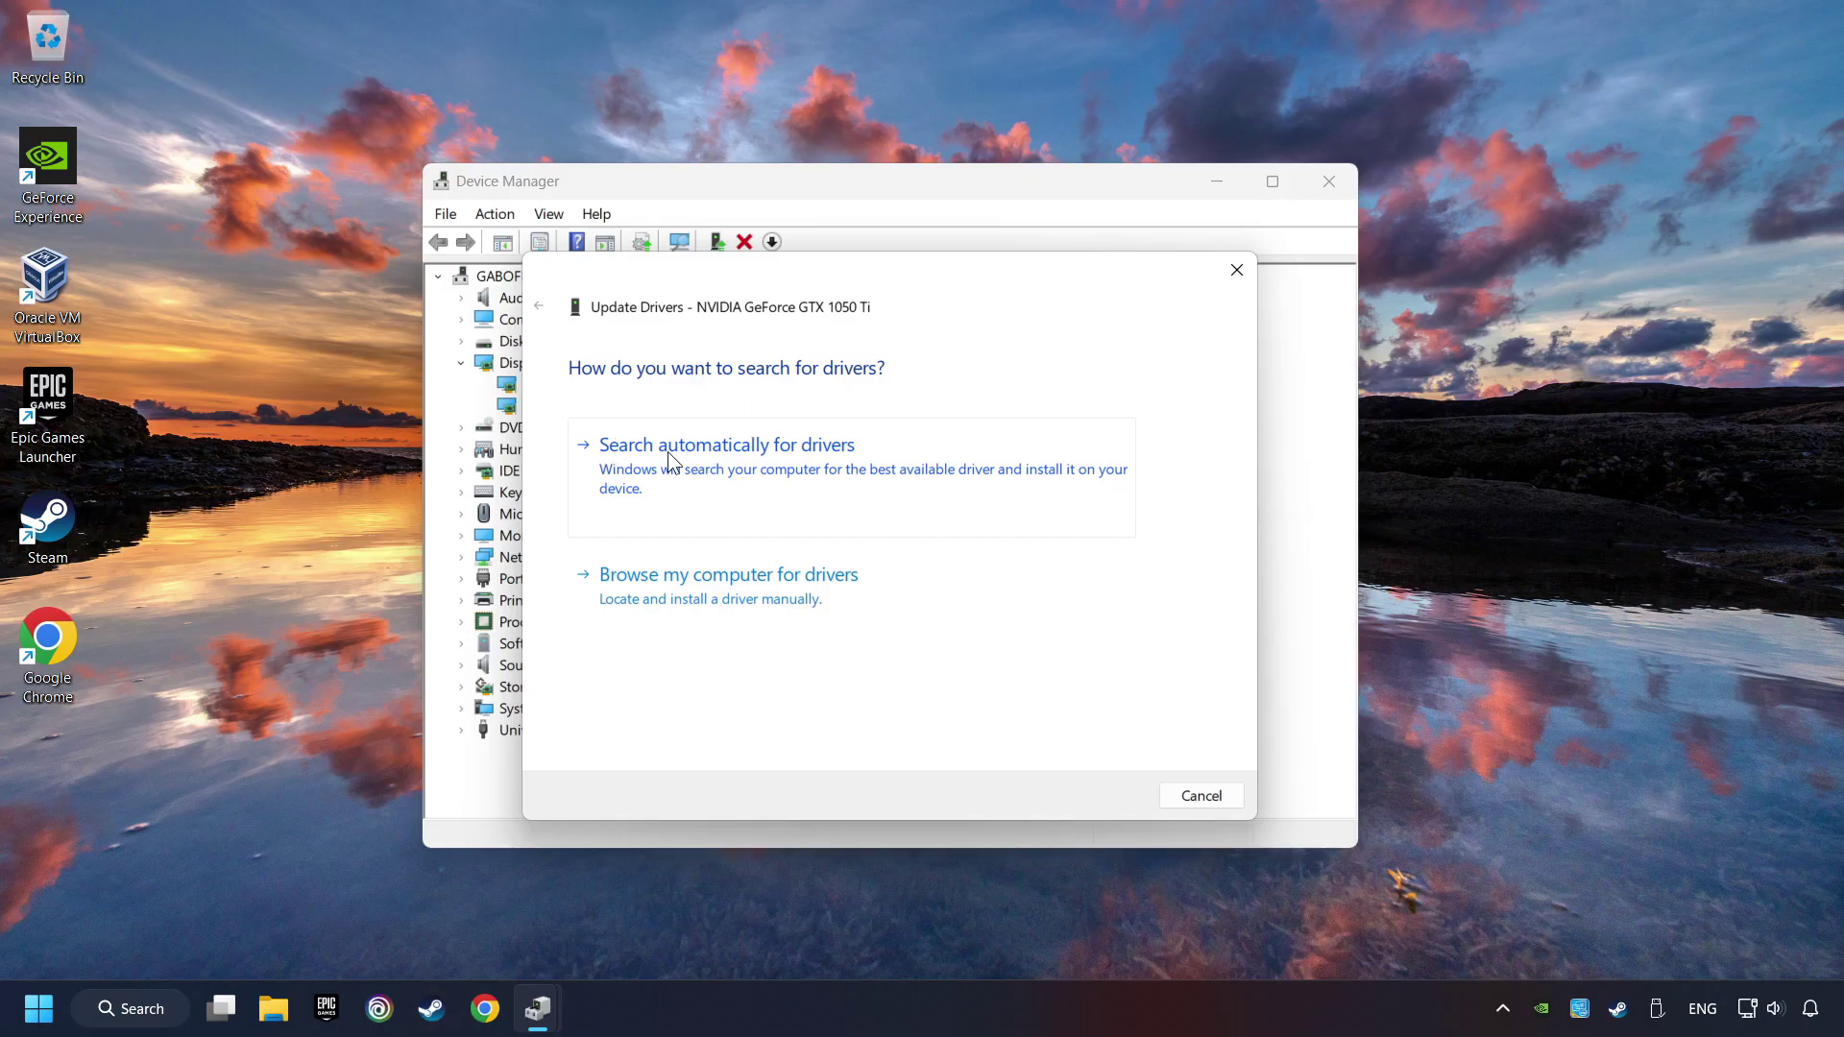
{"action": "left_click", "coordinate": [769, 453]}
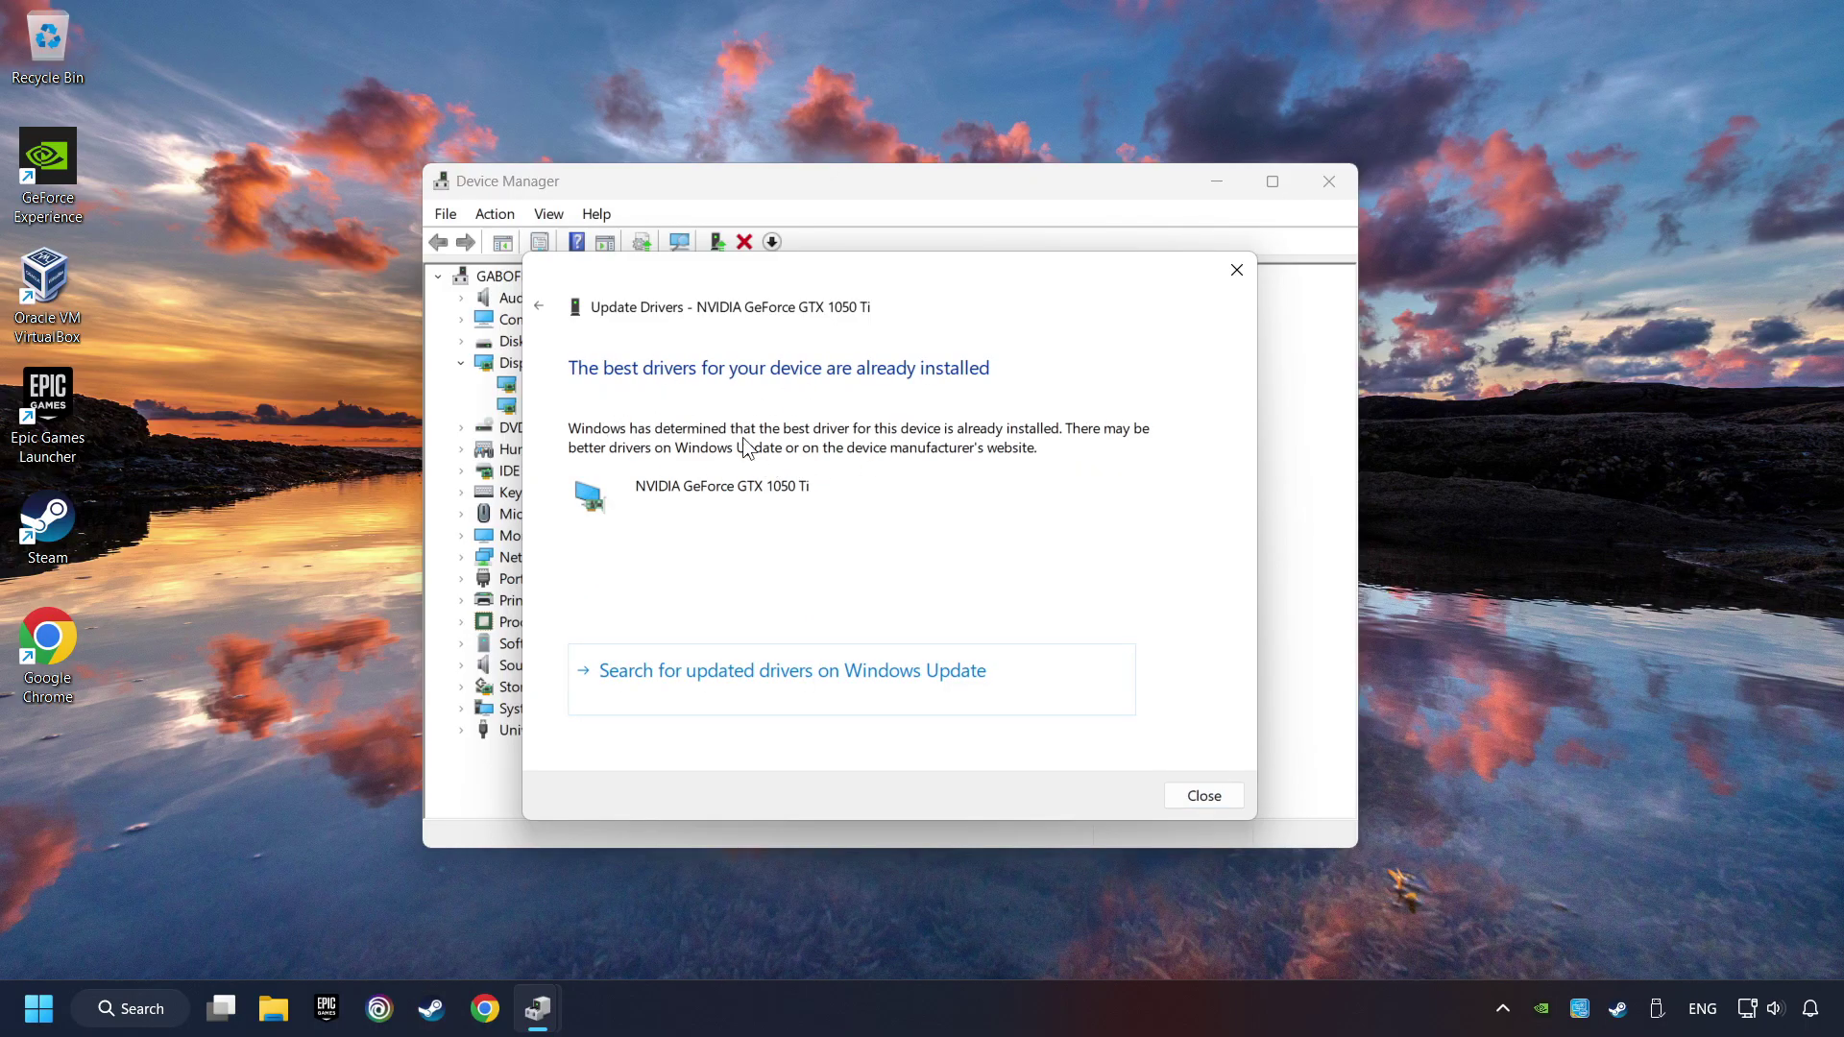
{"action": "left_click", "coordinate": [1205, 797]}
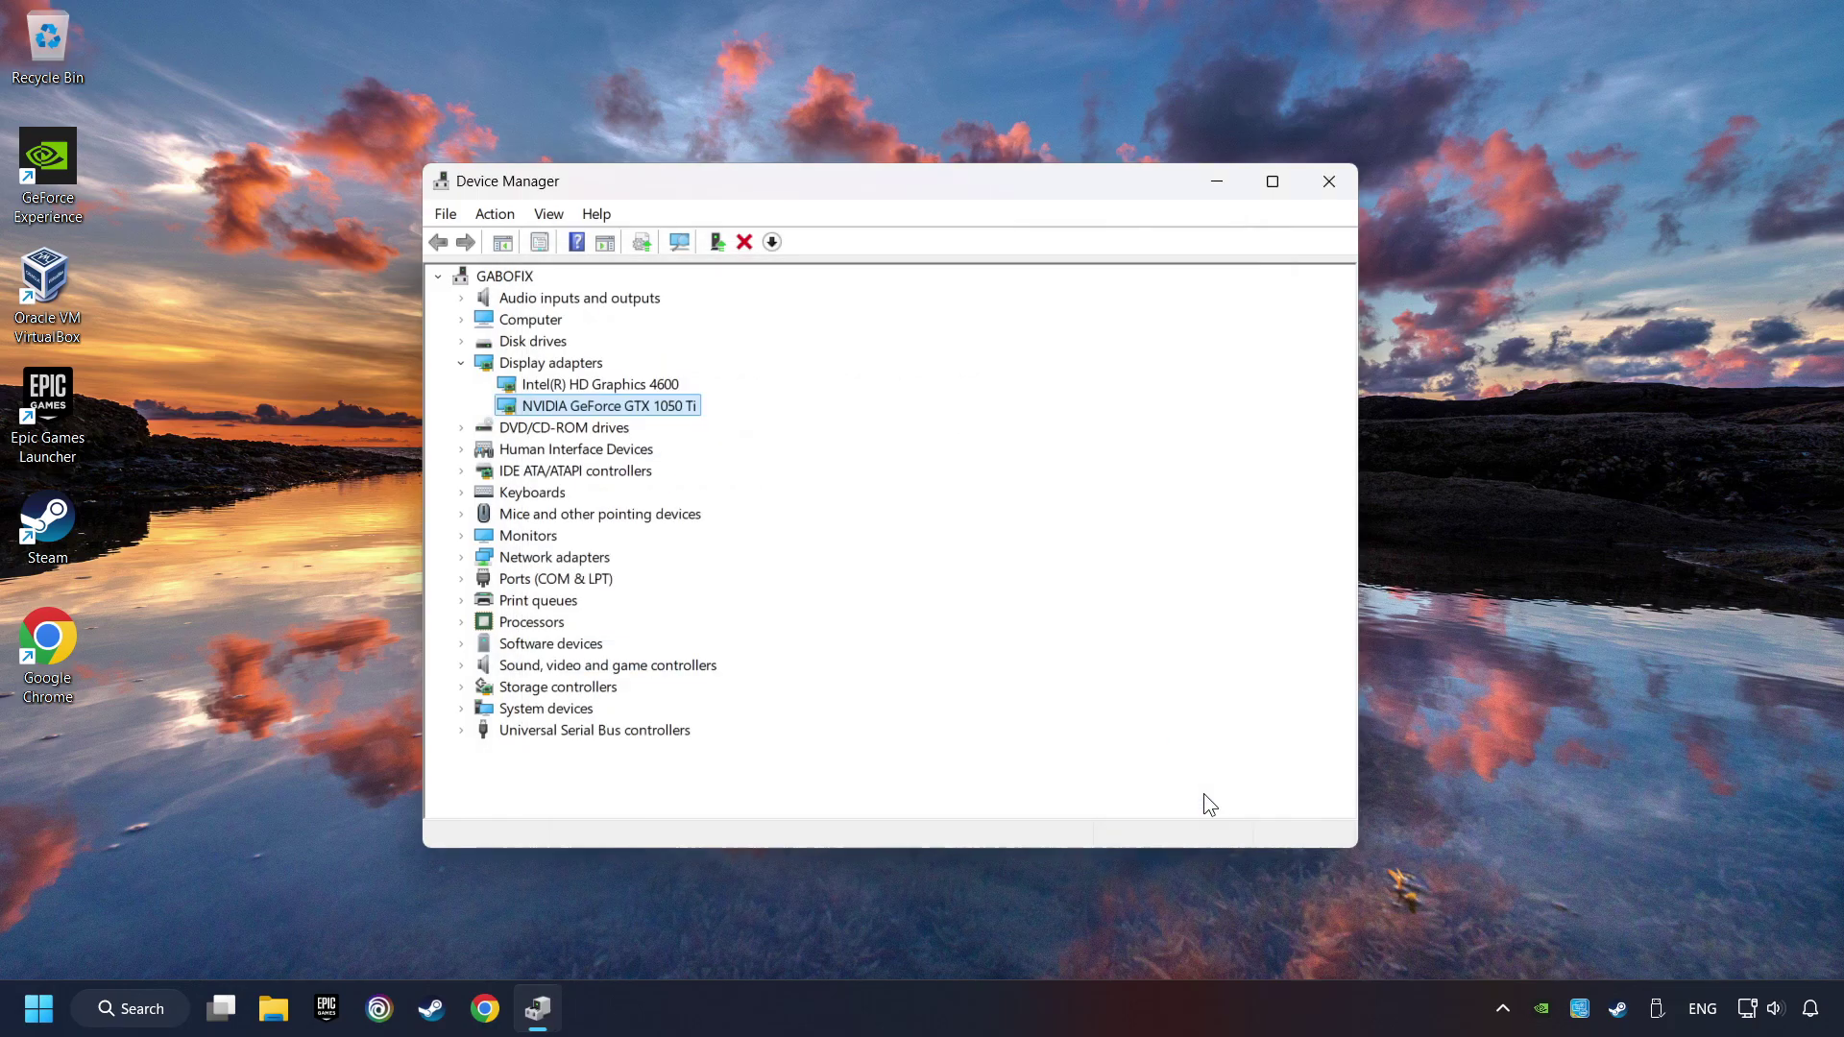
Close Device Manager and search Google in Chrome for 'nvidia geforce driver download'
{"action": "left_click", "coordinate": [1331, 188]}
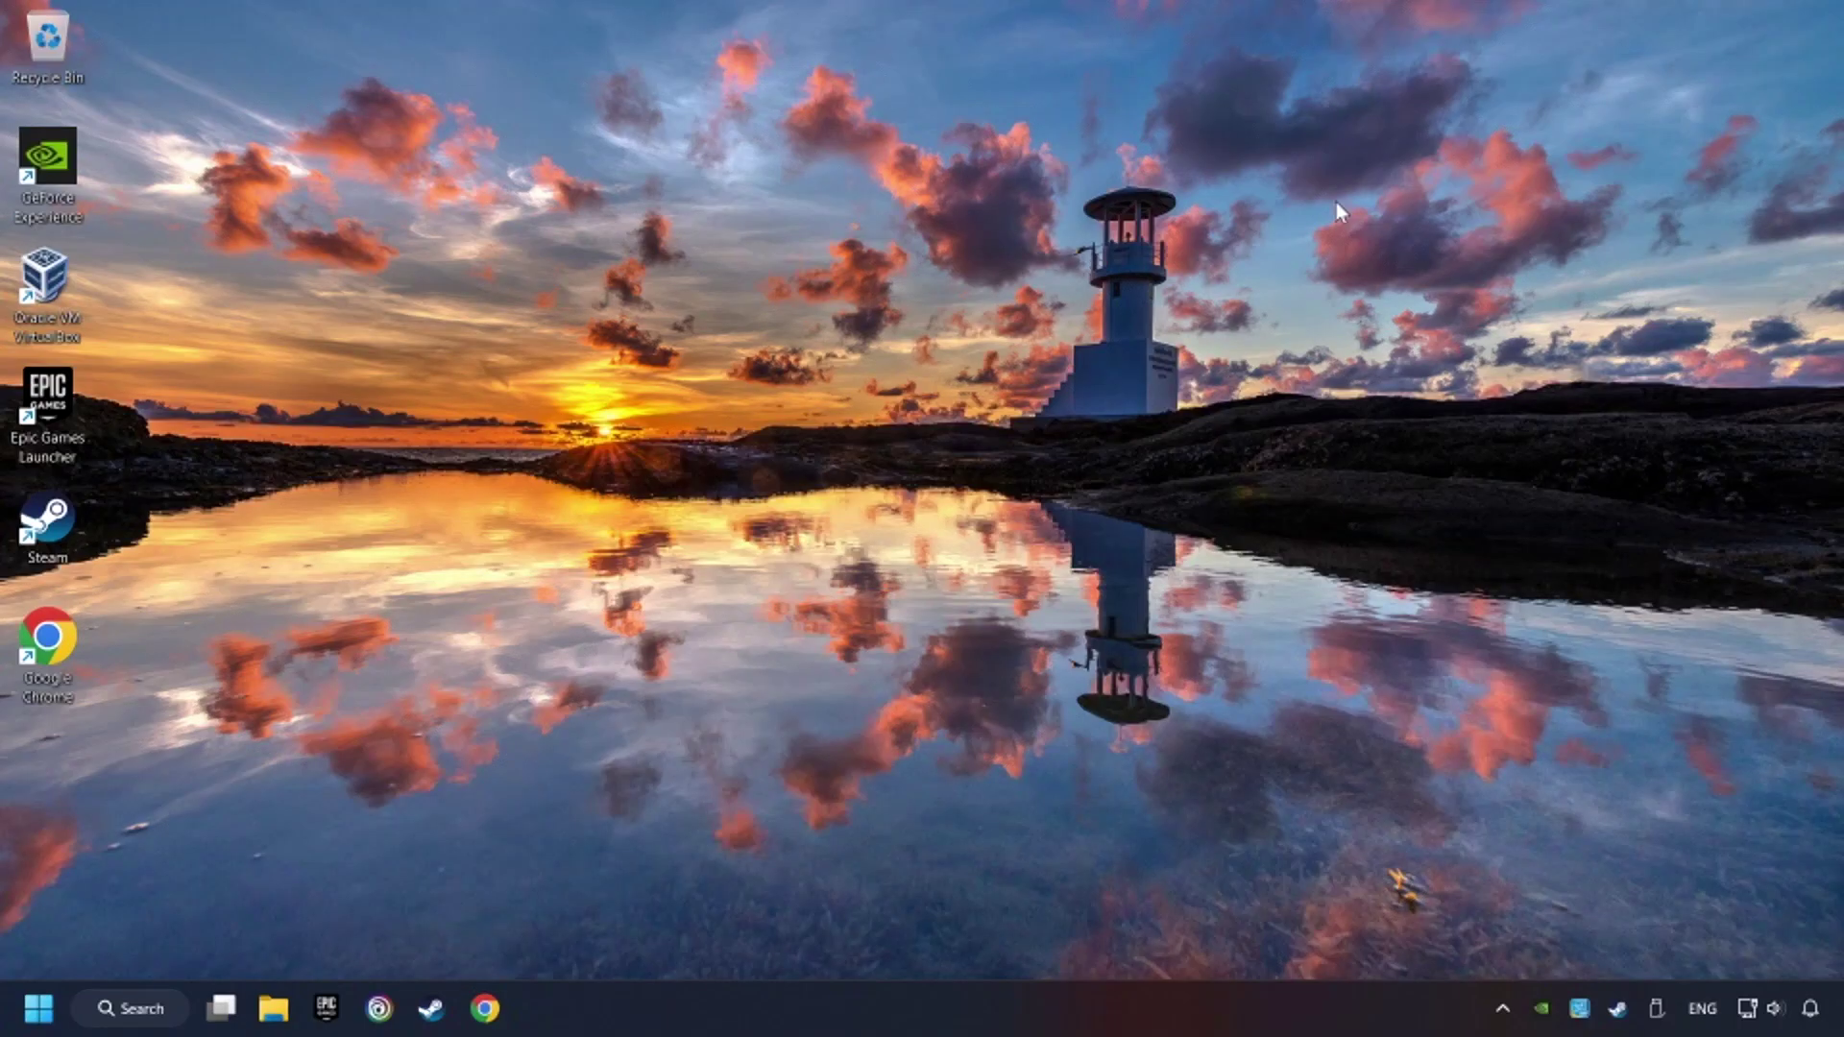
{"action": "left_click", "coordinate": [485, 1009]}
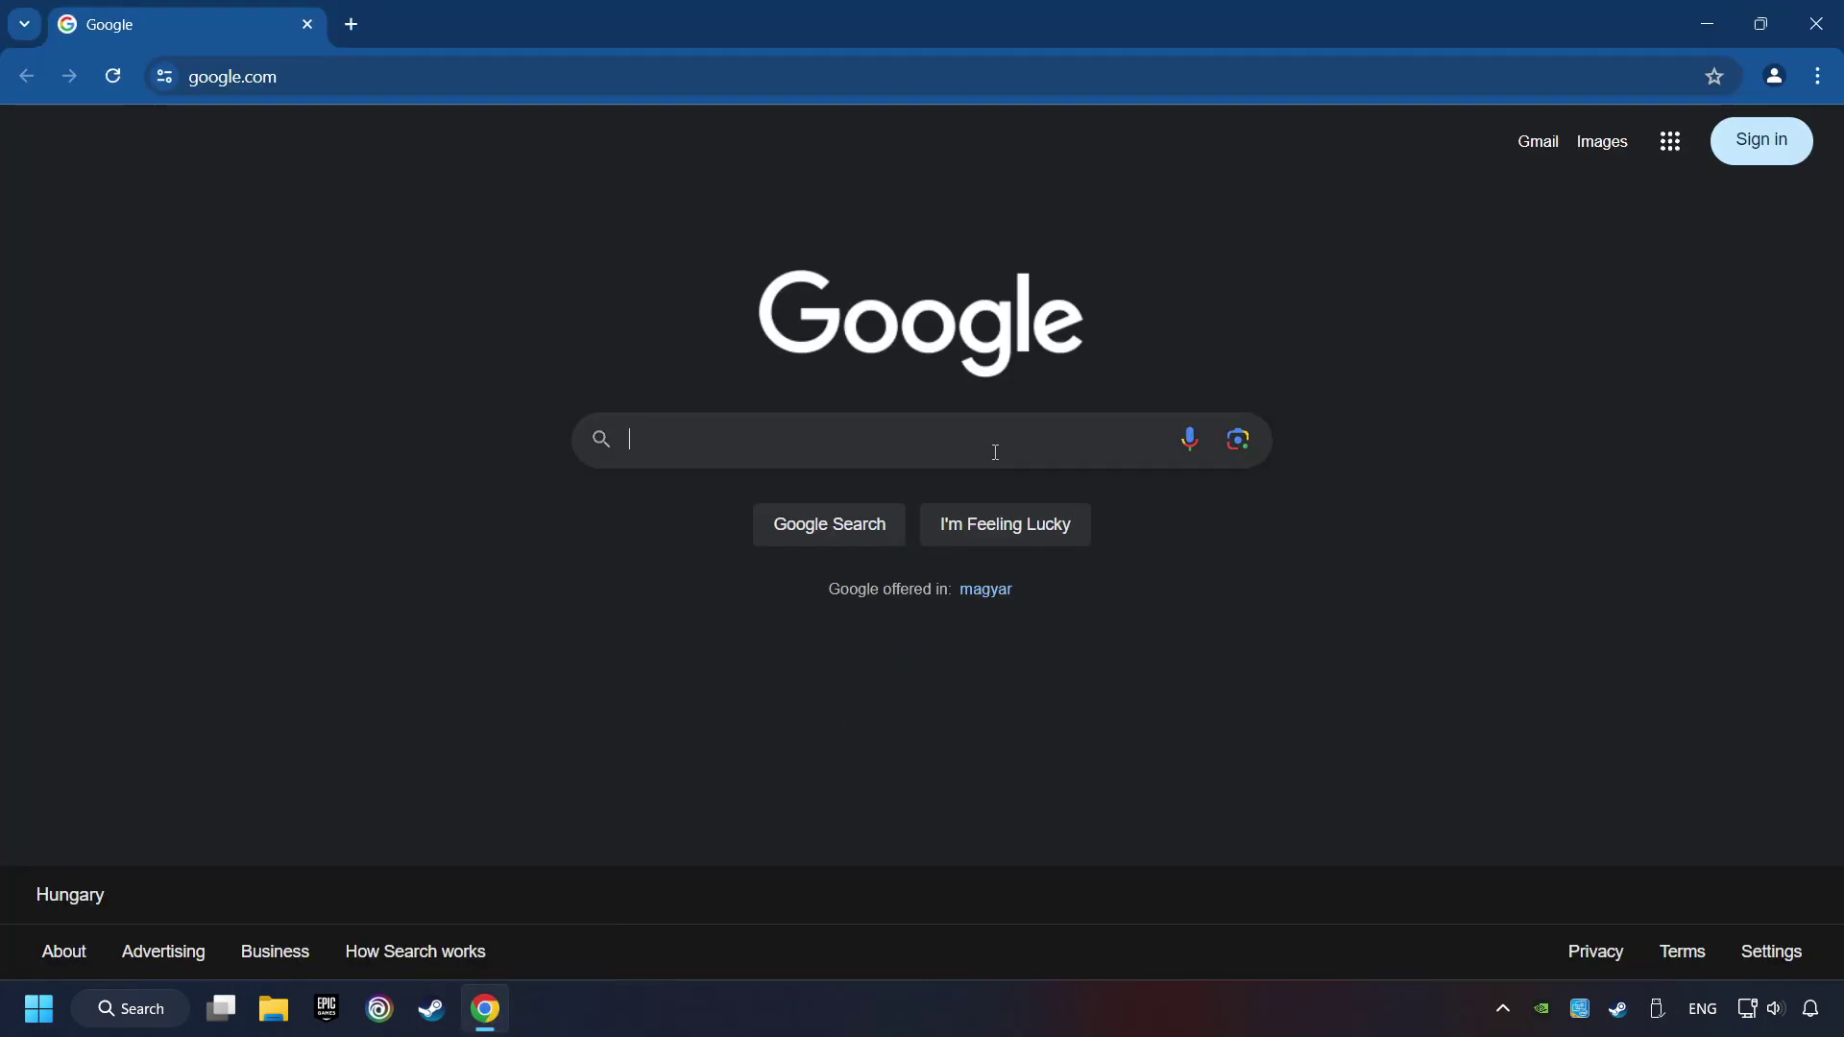
{"action": "type", "text": "nvidia"}
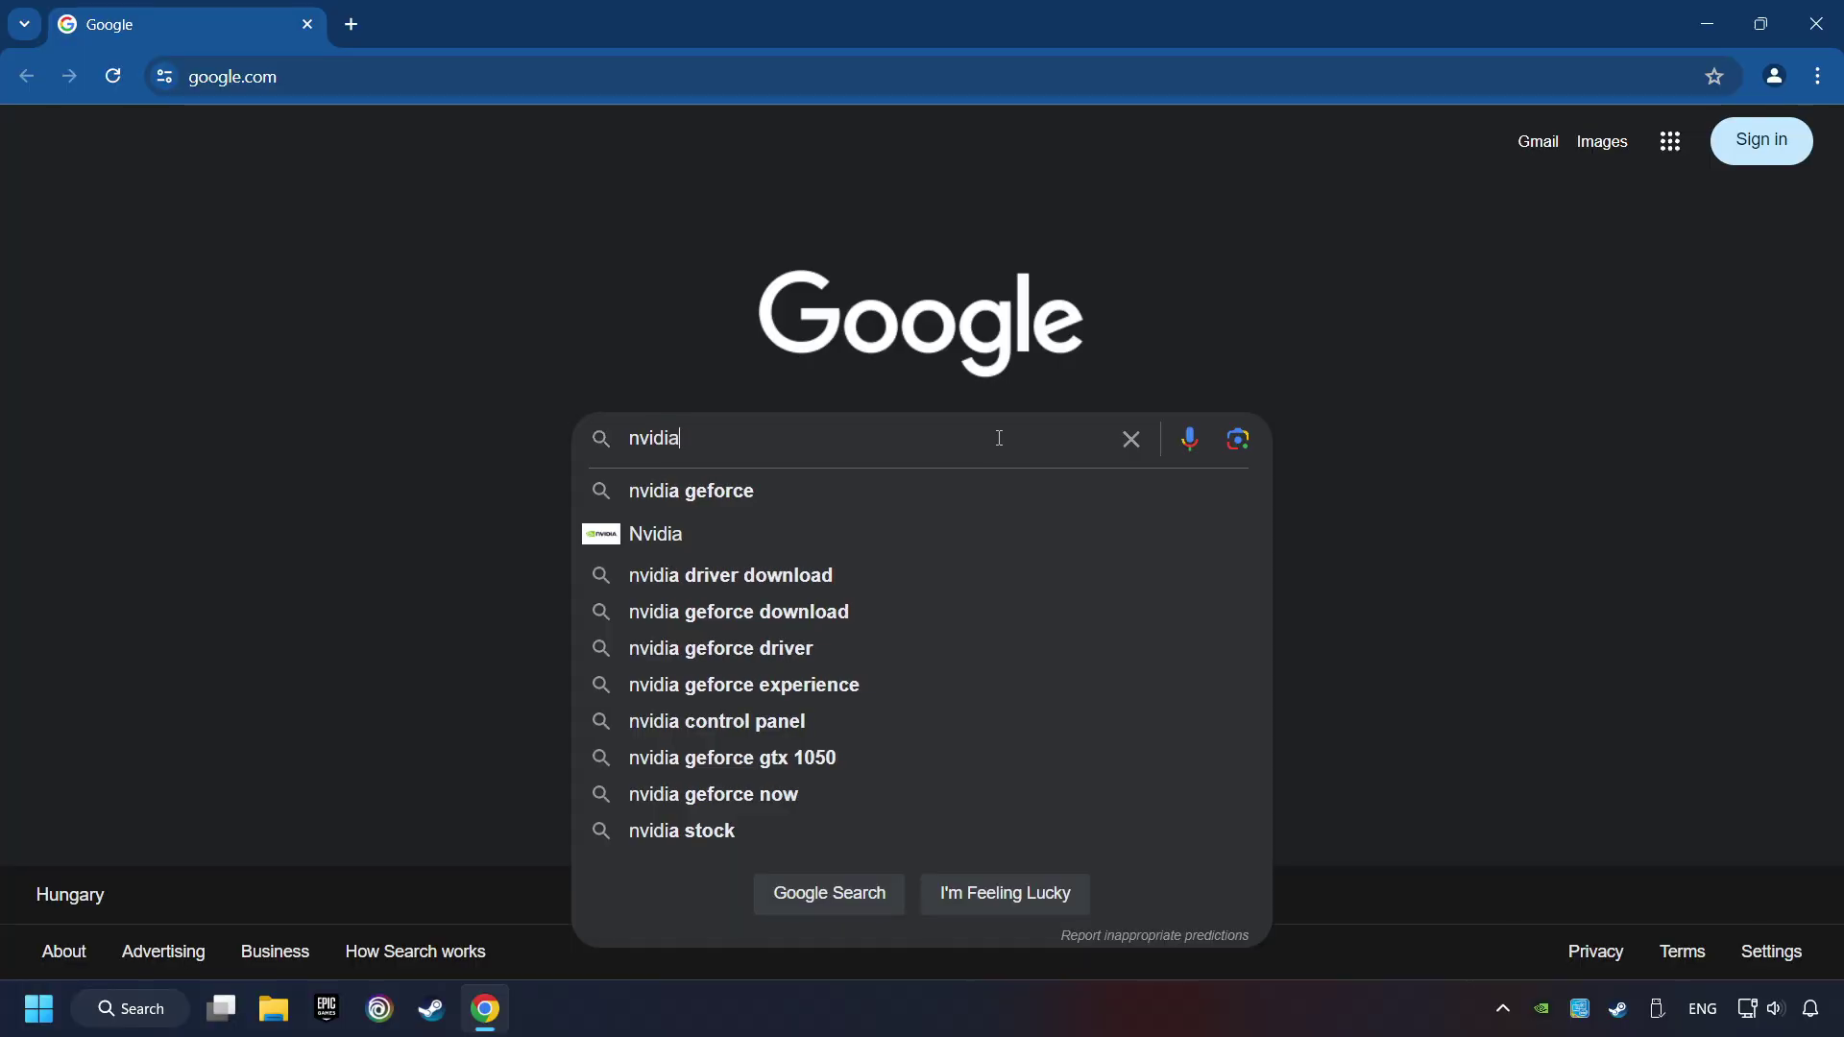
{"action": "type", "text": " geforce "}
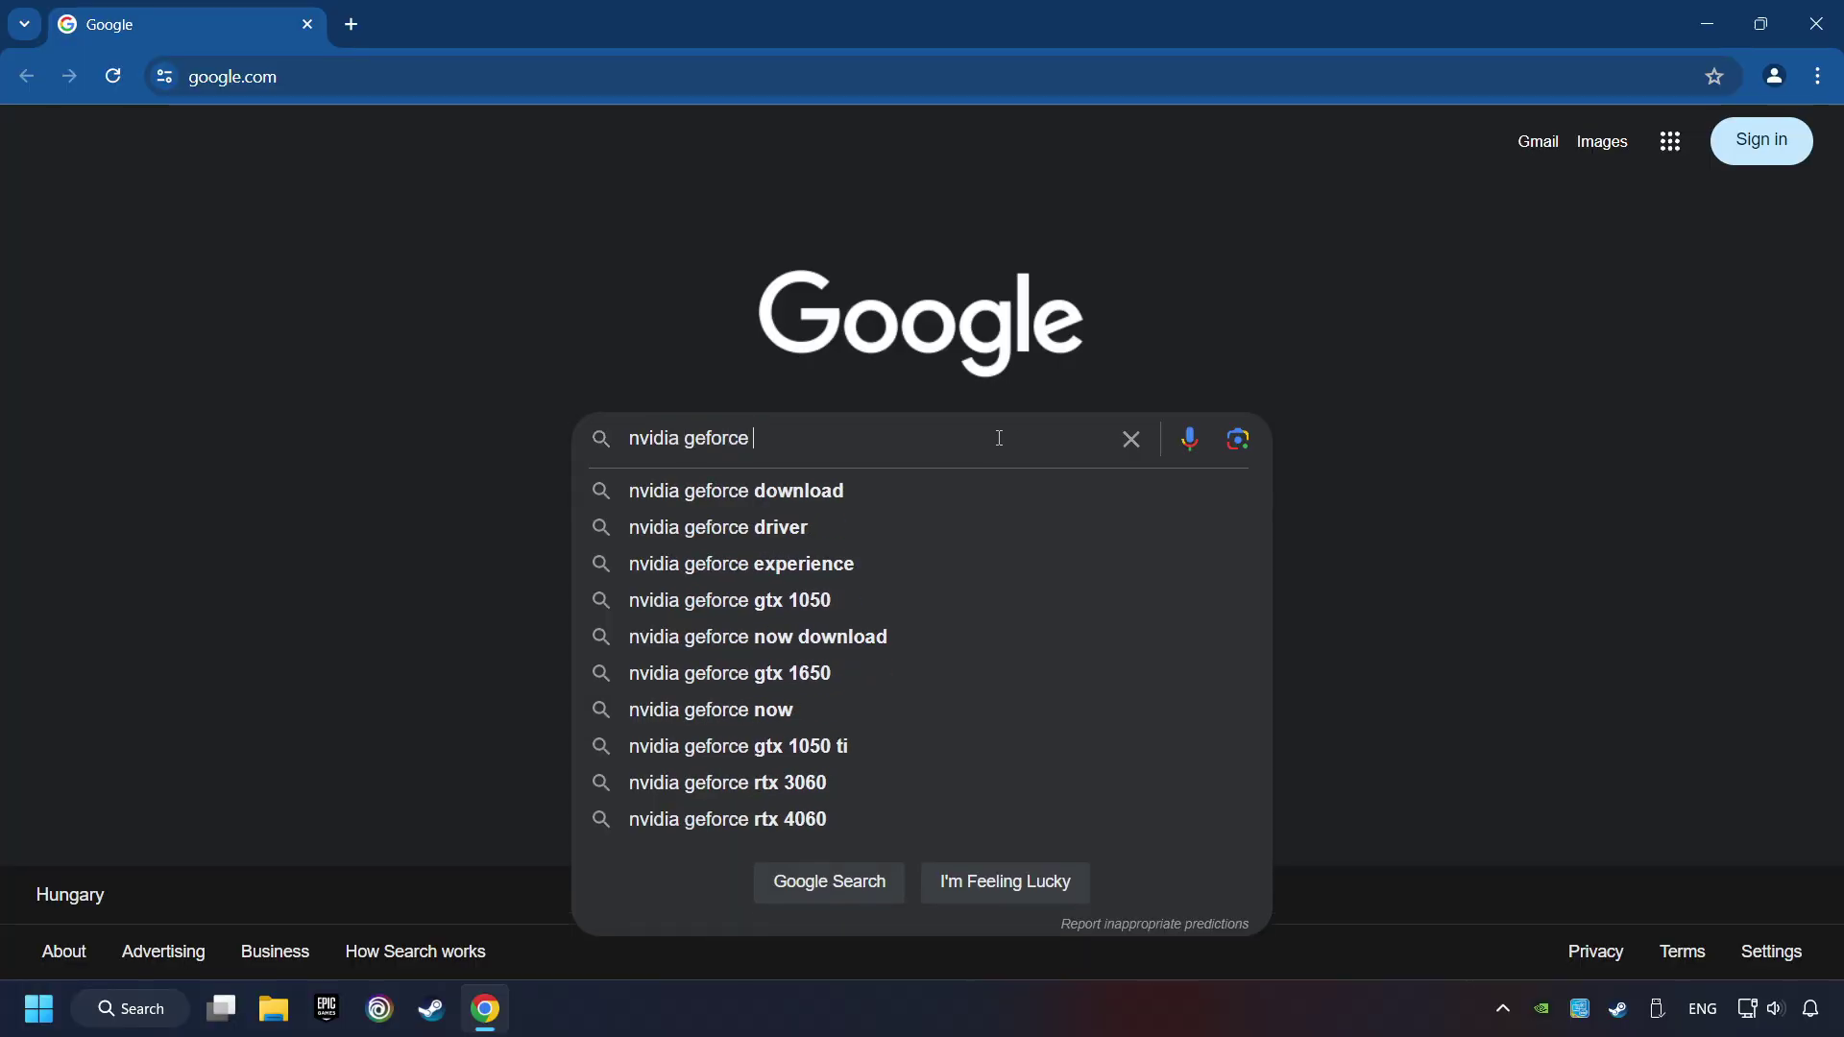
{"action": "type", "text": "driver download"}
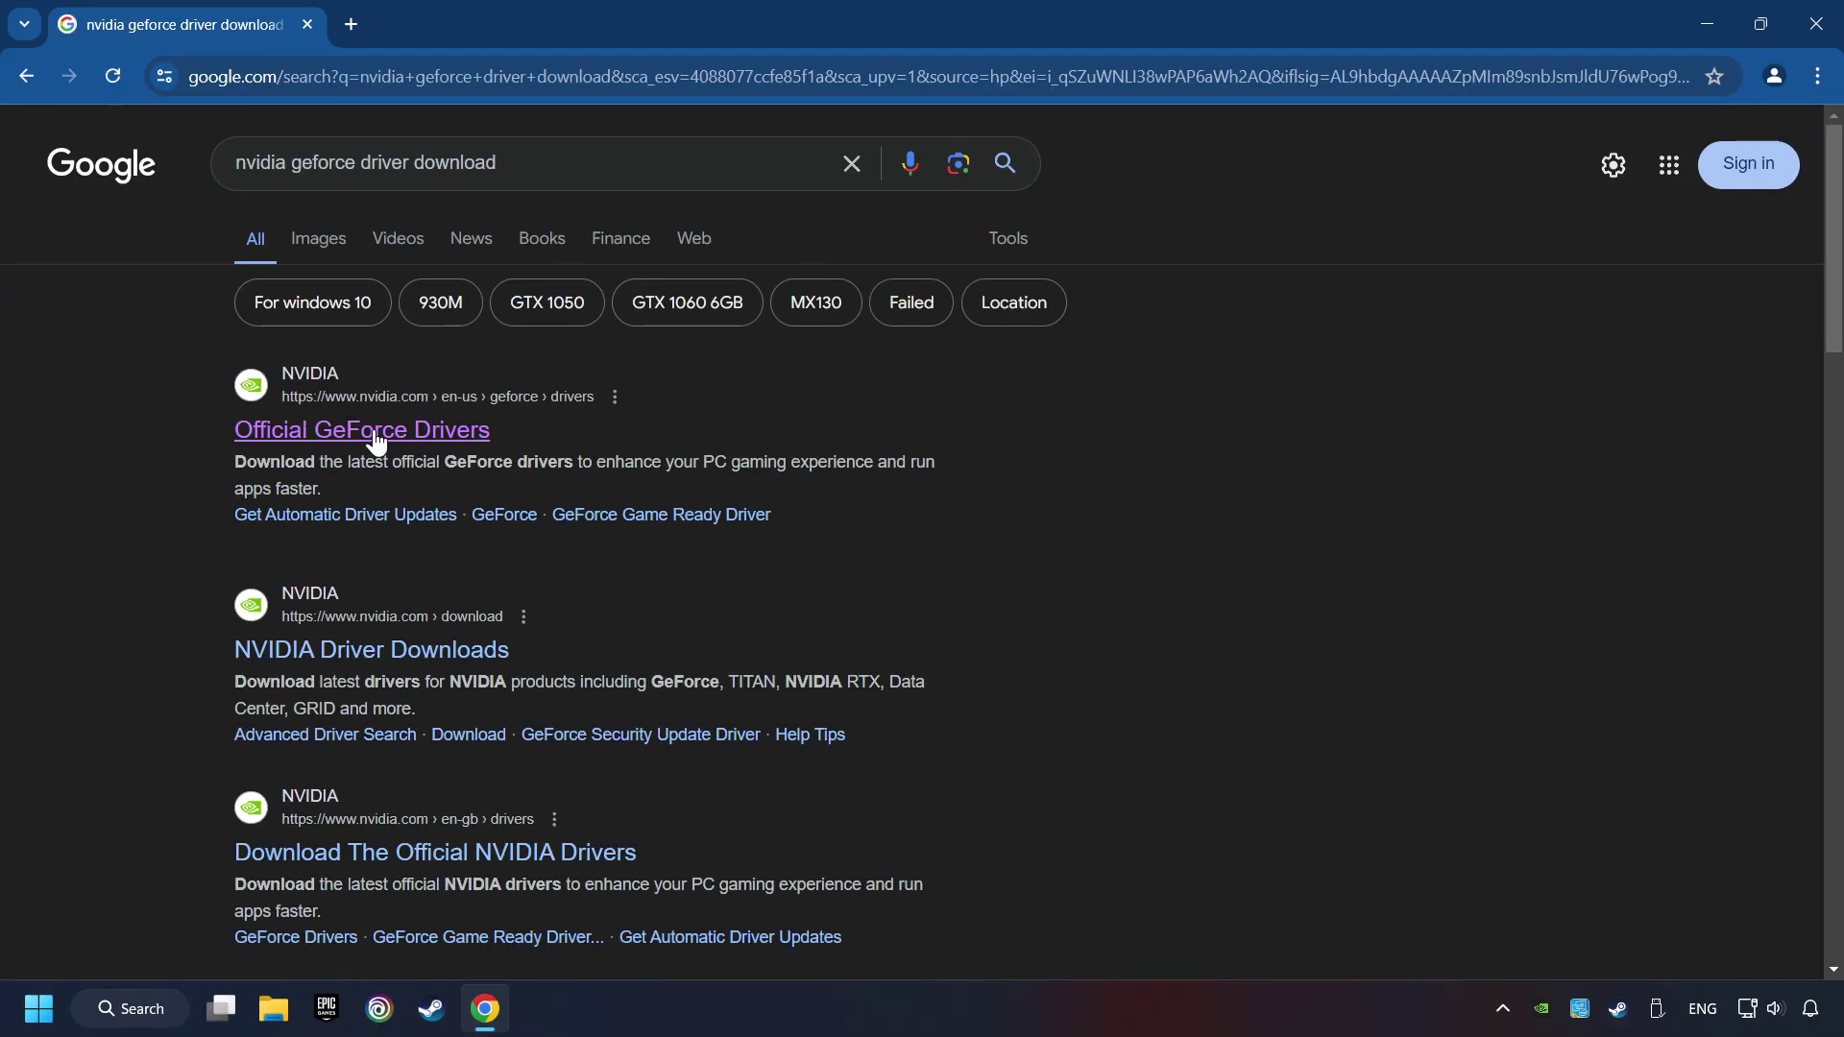
Download the GeForce Experience installer from NVIDIA's official GeForce Drivers page and run it
{"action": "left_click", "coordinate": [387, 432]}
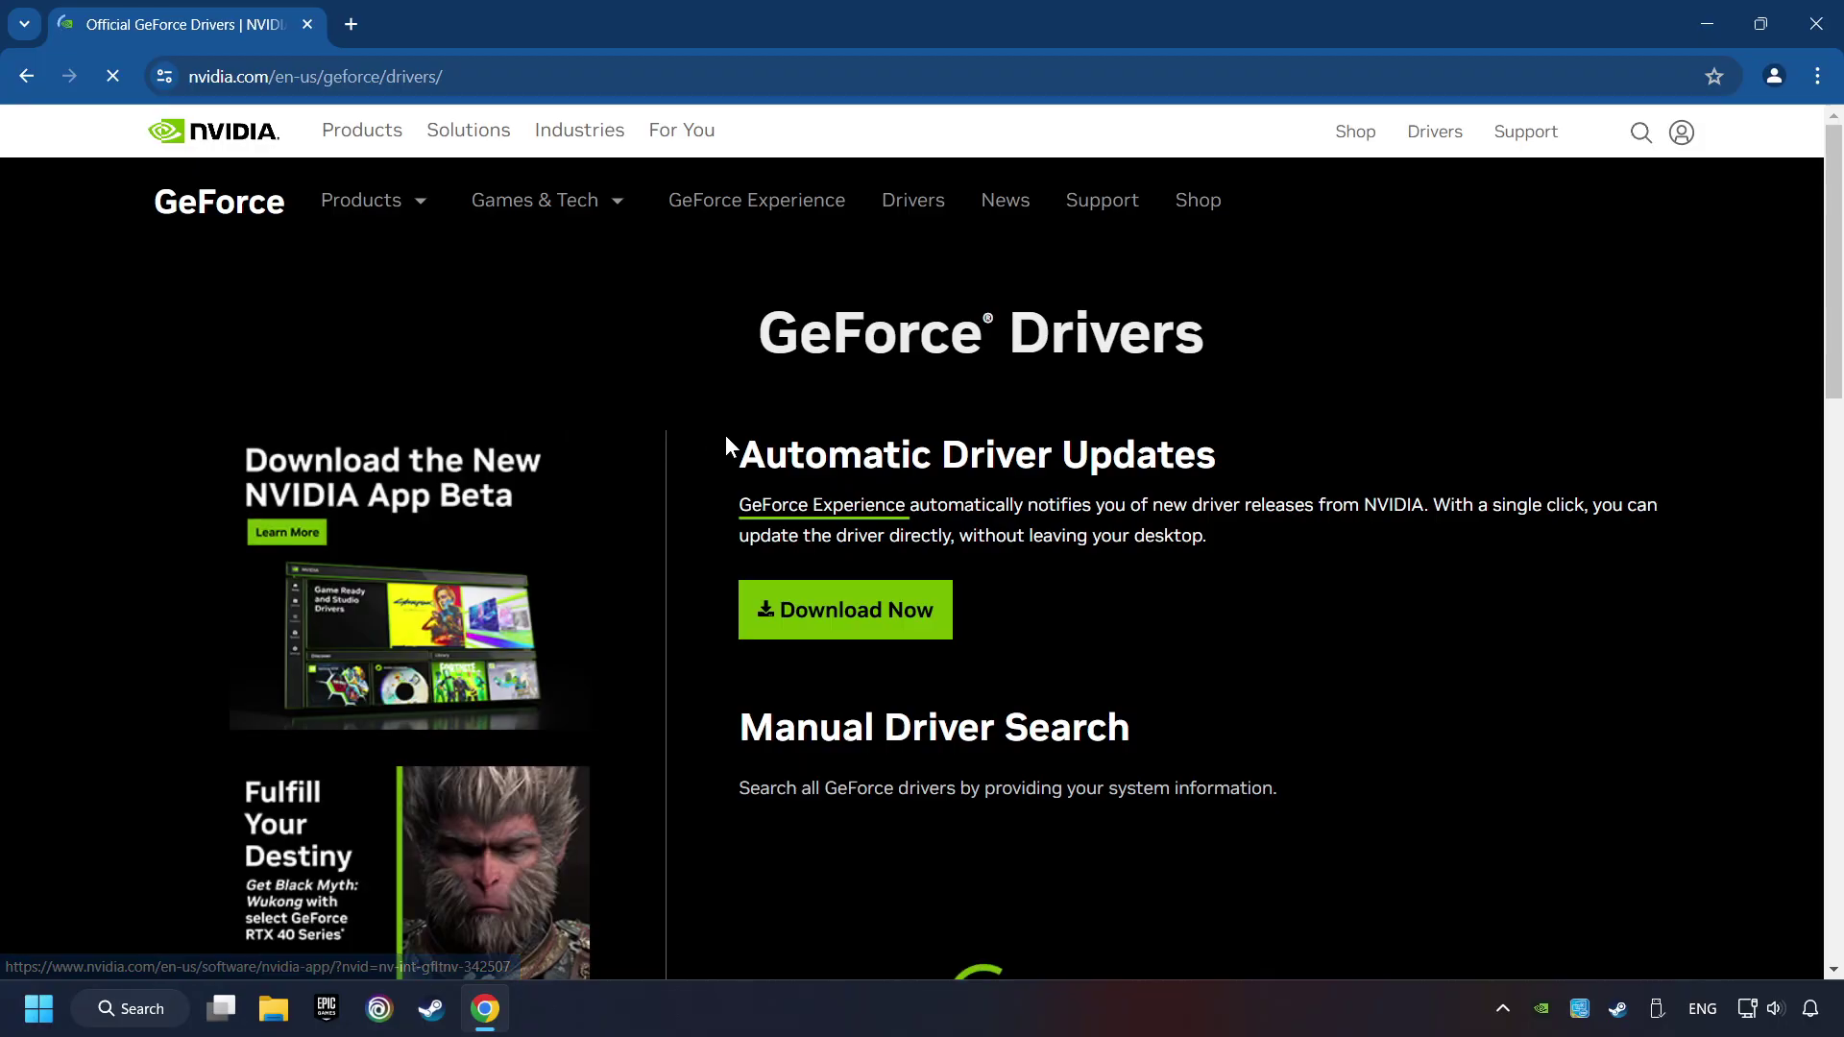
{"action": "left_click", "coordinate": [860, 615]}
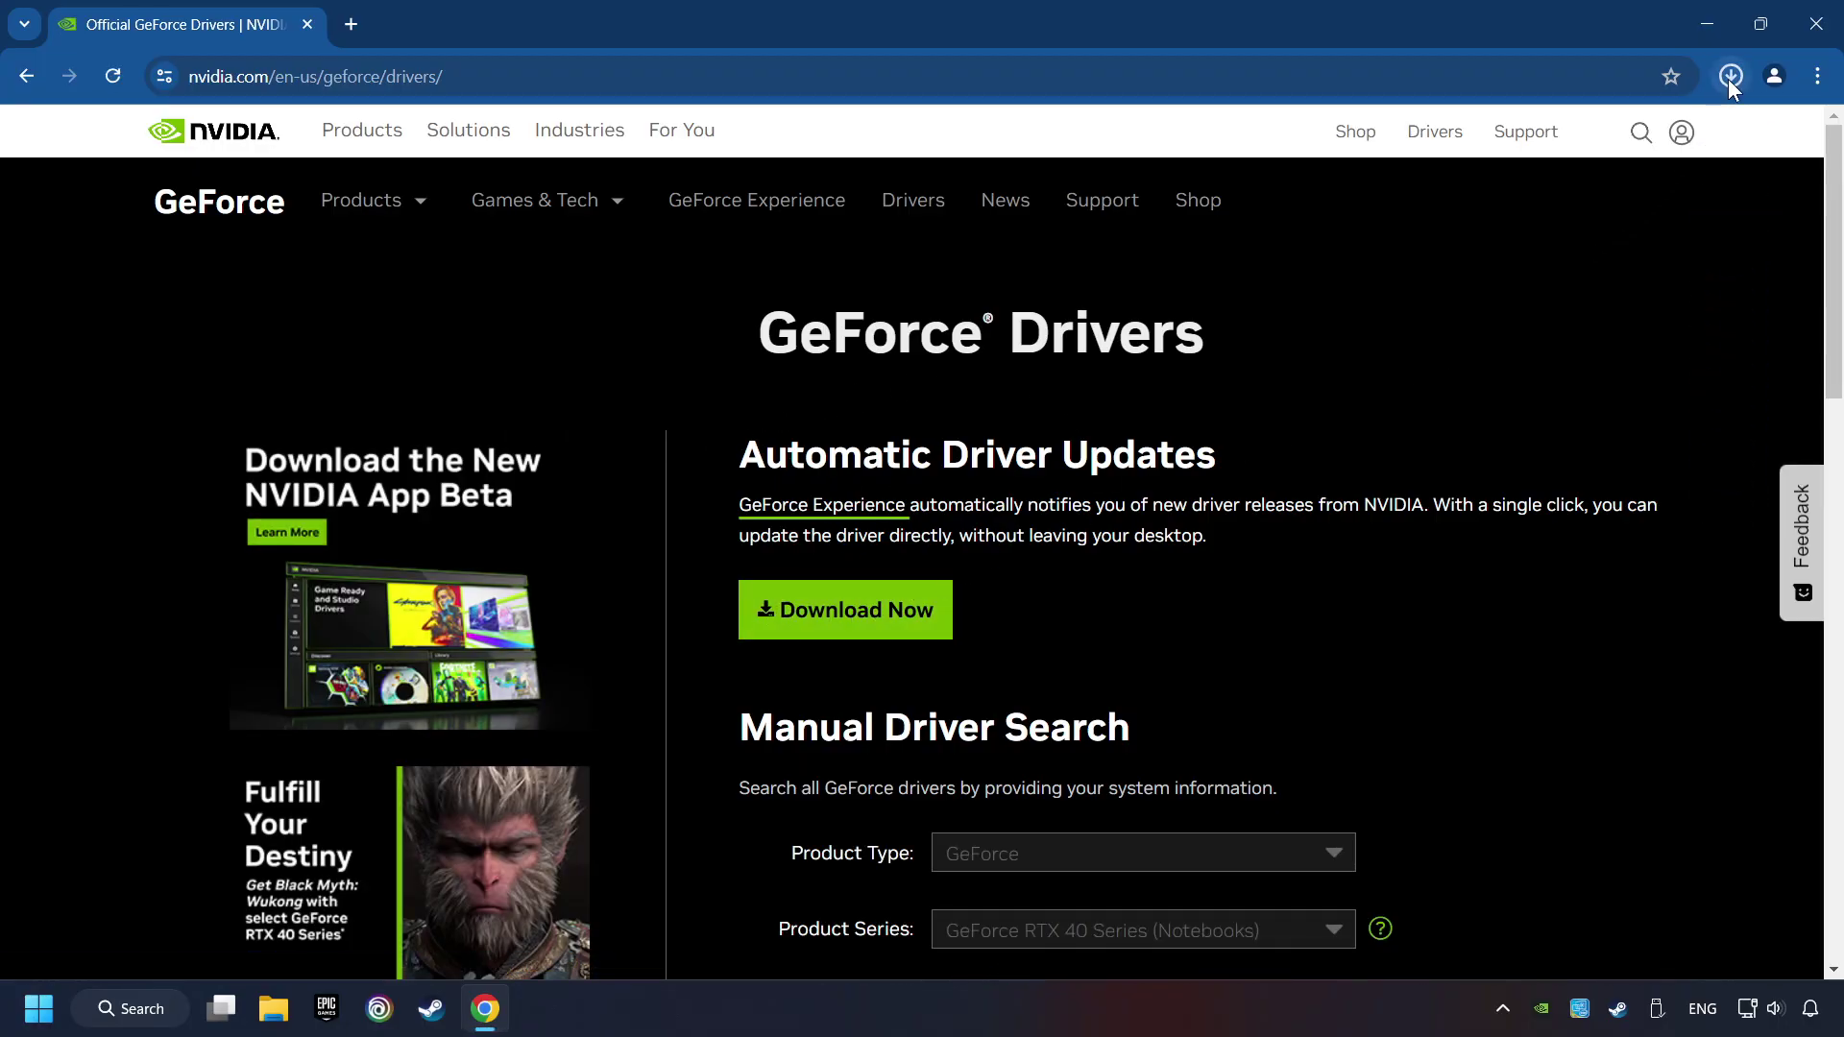
{"action": "left_click", "coordinate": [1730, 79]}
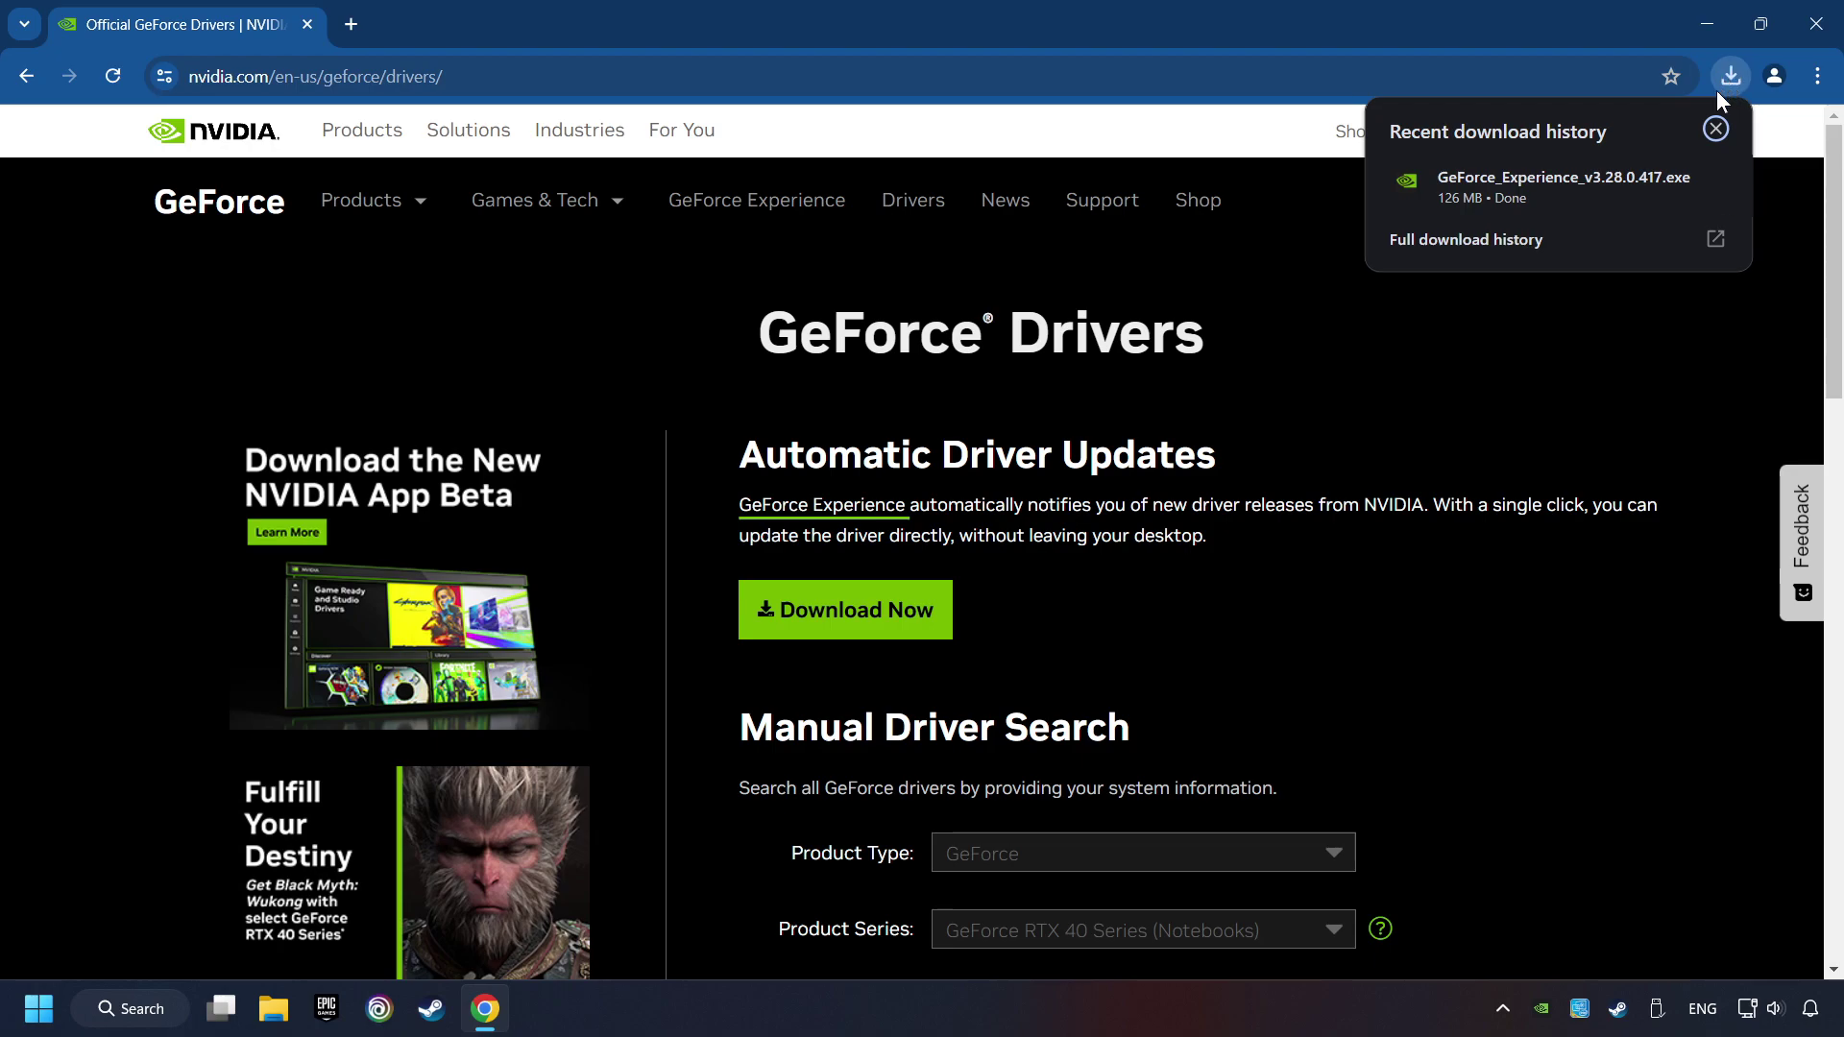
{"action": "mouse_move", "coordinate": [1549, 187]}
{"action": "left_click", "coordinate": [1560, 190]}
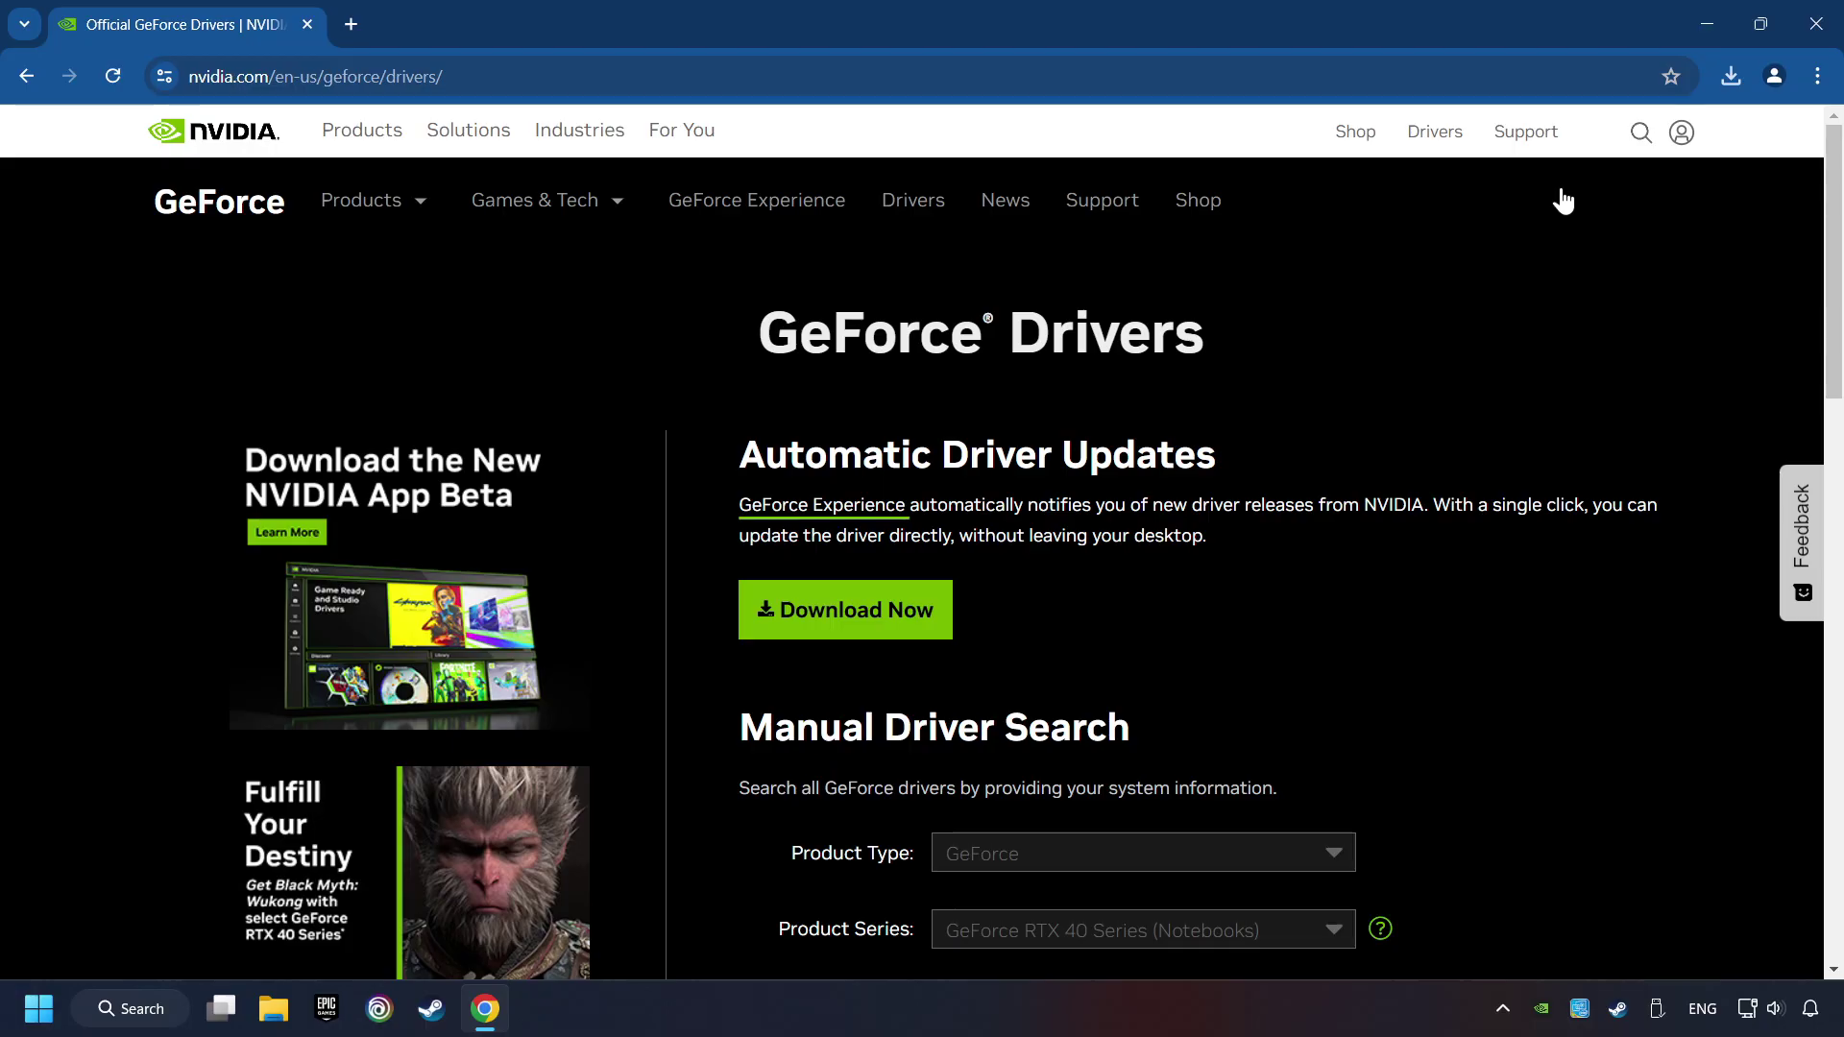
Close Chrome, accept the terms to install GeForce Experience 3.28, and close the release notes
{"action": "left_click", "coordinate": [1815, 24]}
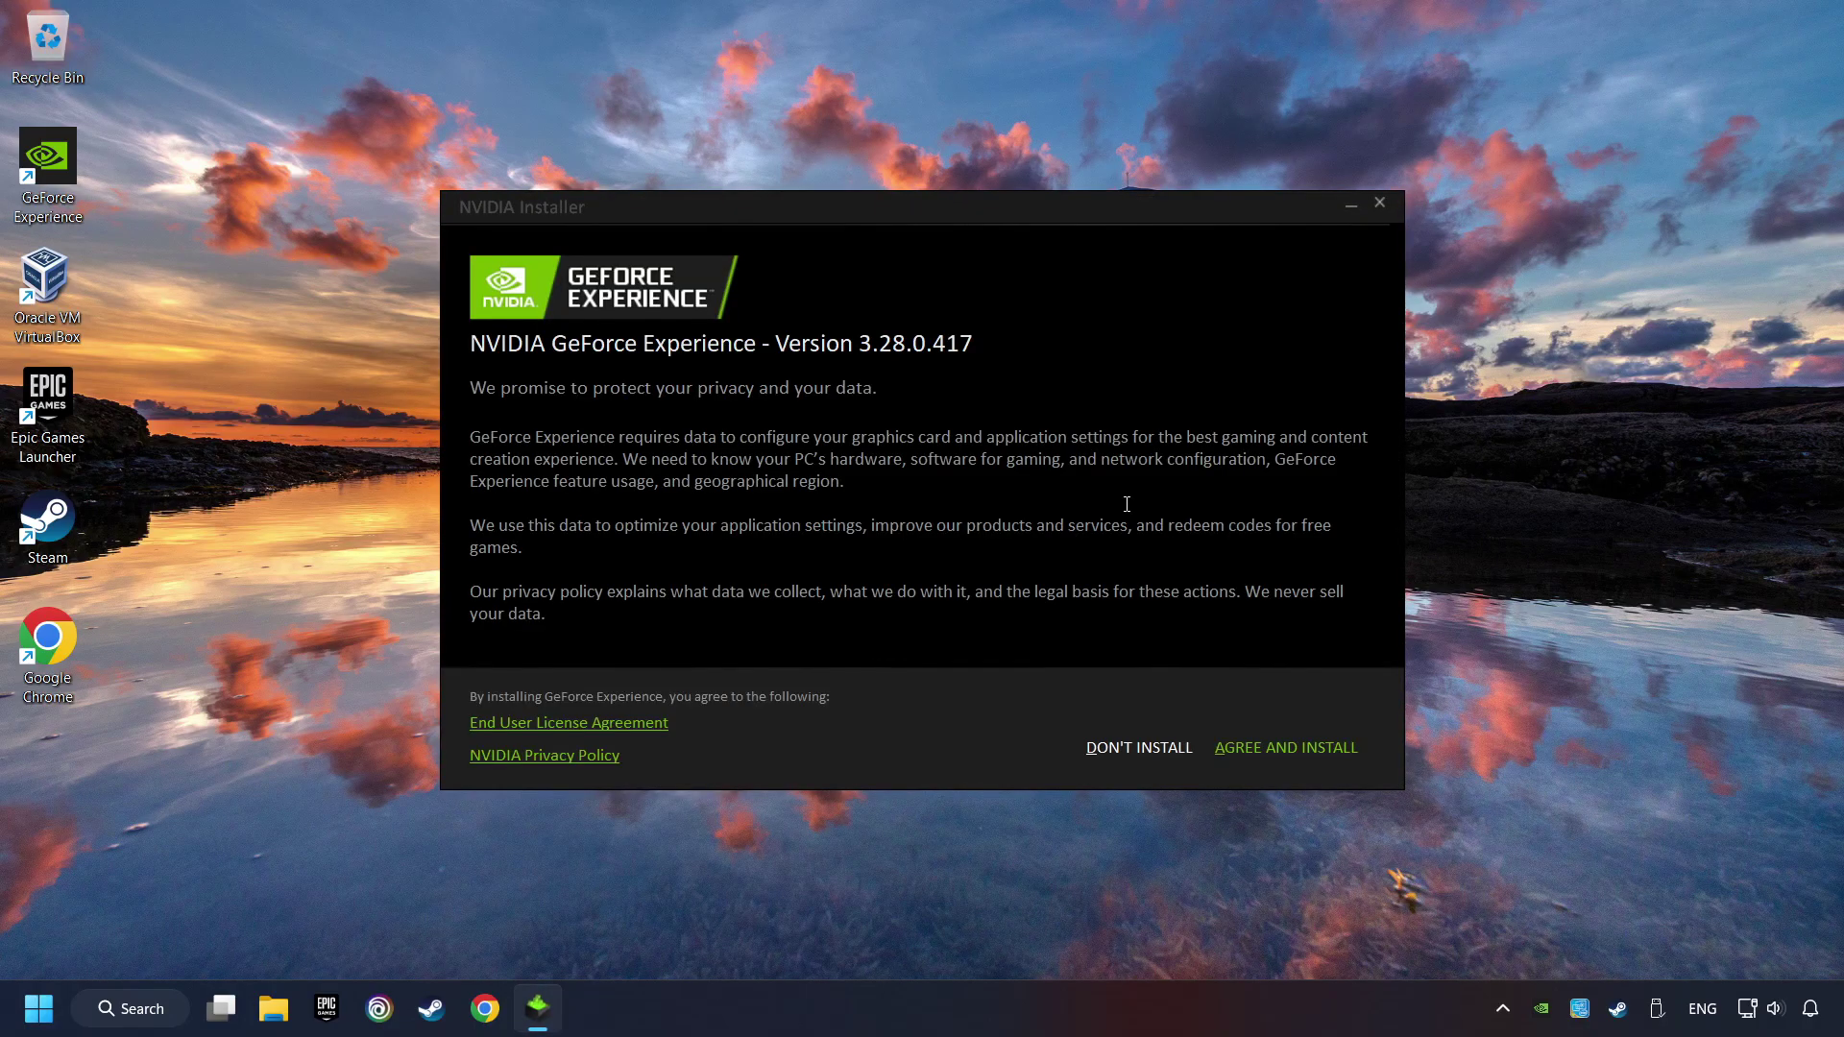
{"action": "left_click", "coordinate": [1311, 747]}
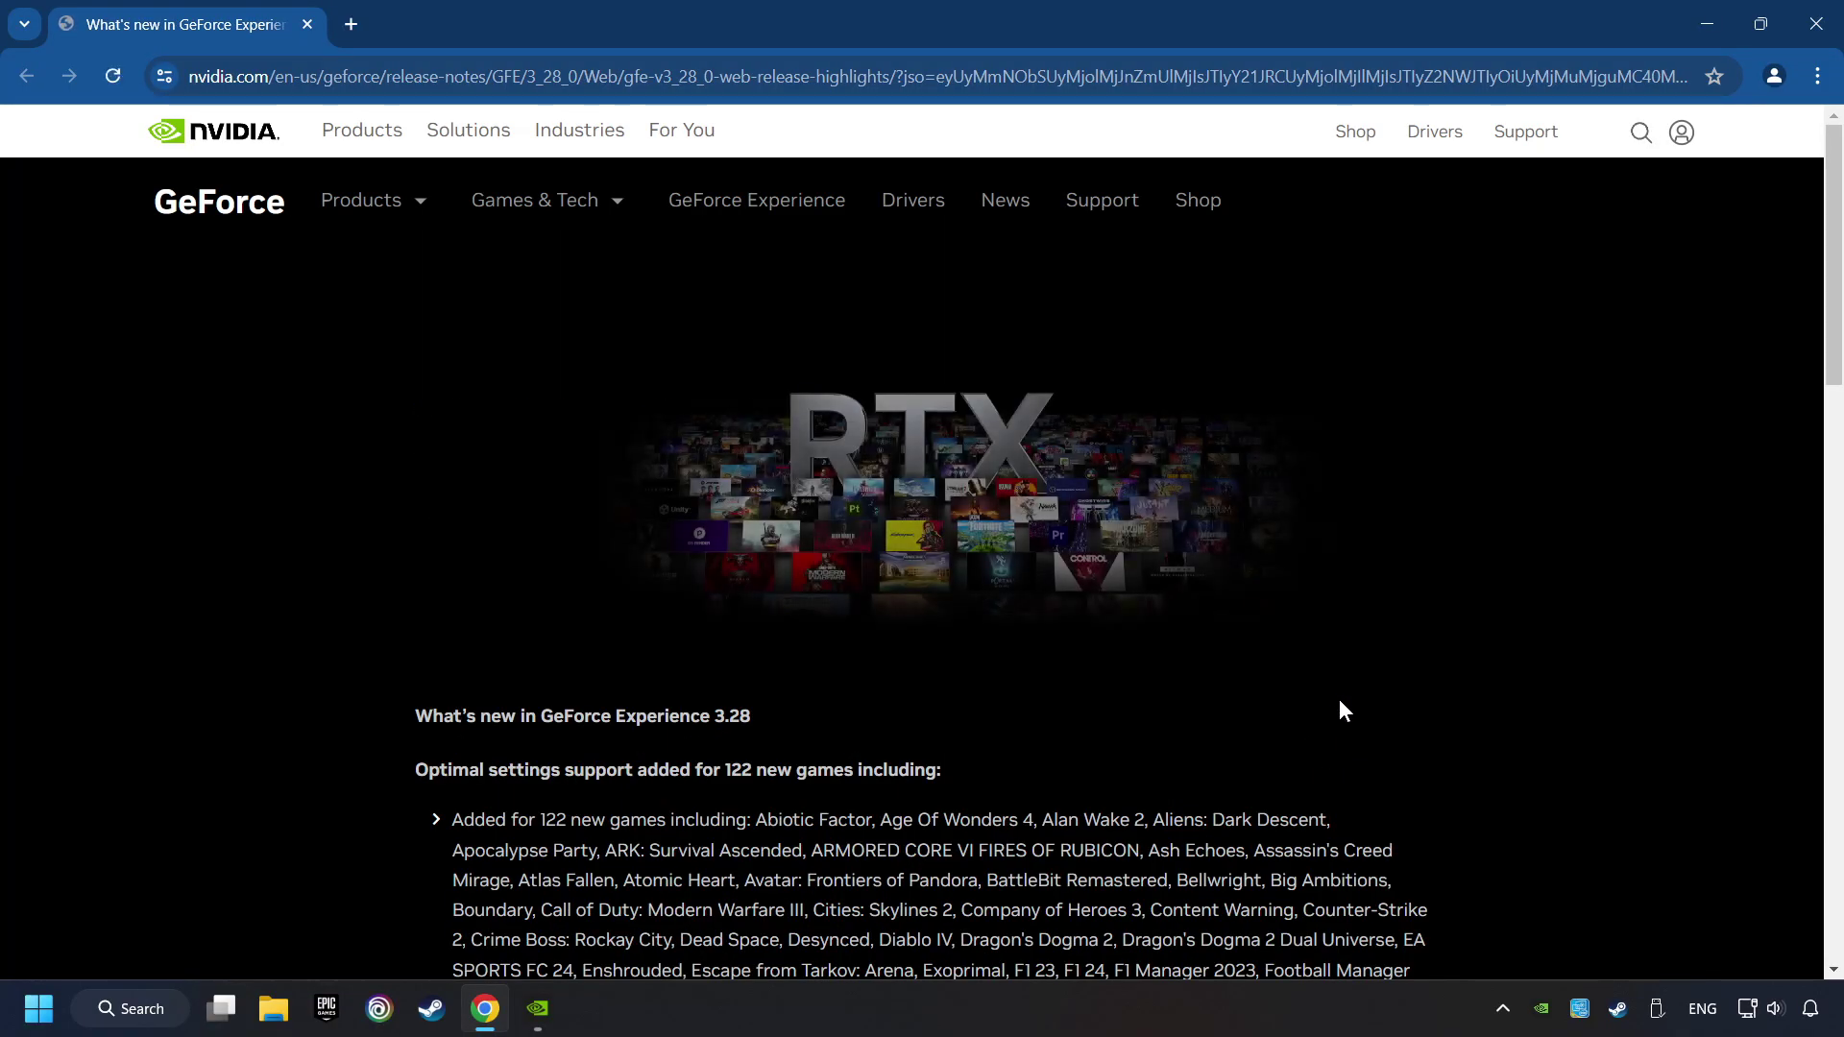
{"action": "left_click", "coordinate": [1818, 42]}
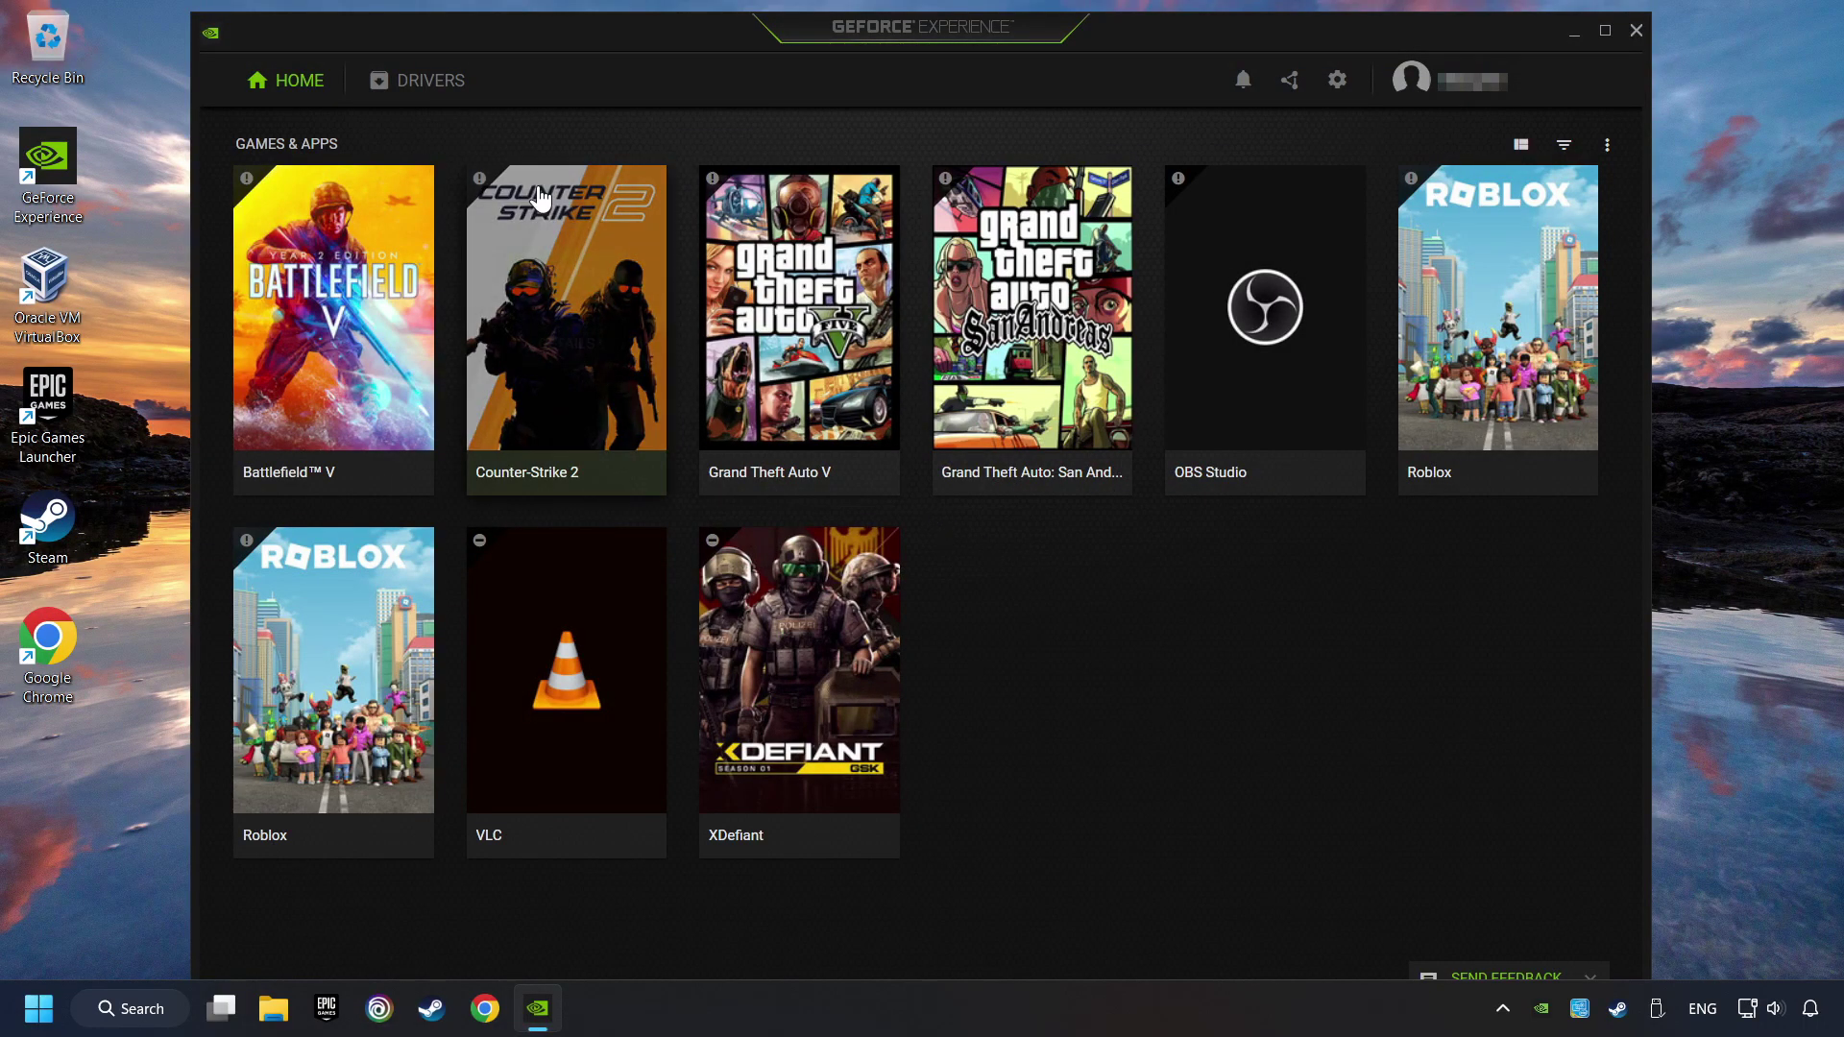
Check GeForce Experience for driver updates, confirming Game Ready Driver 556.12 is latest, then exit
{"action": "left_click", "coordinate": [431, 95]}
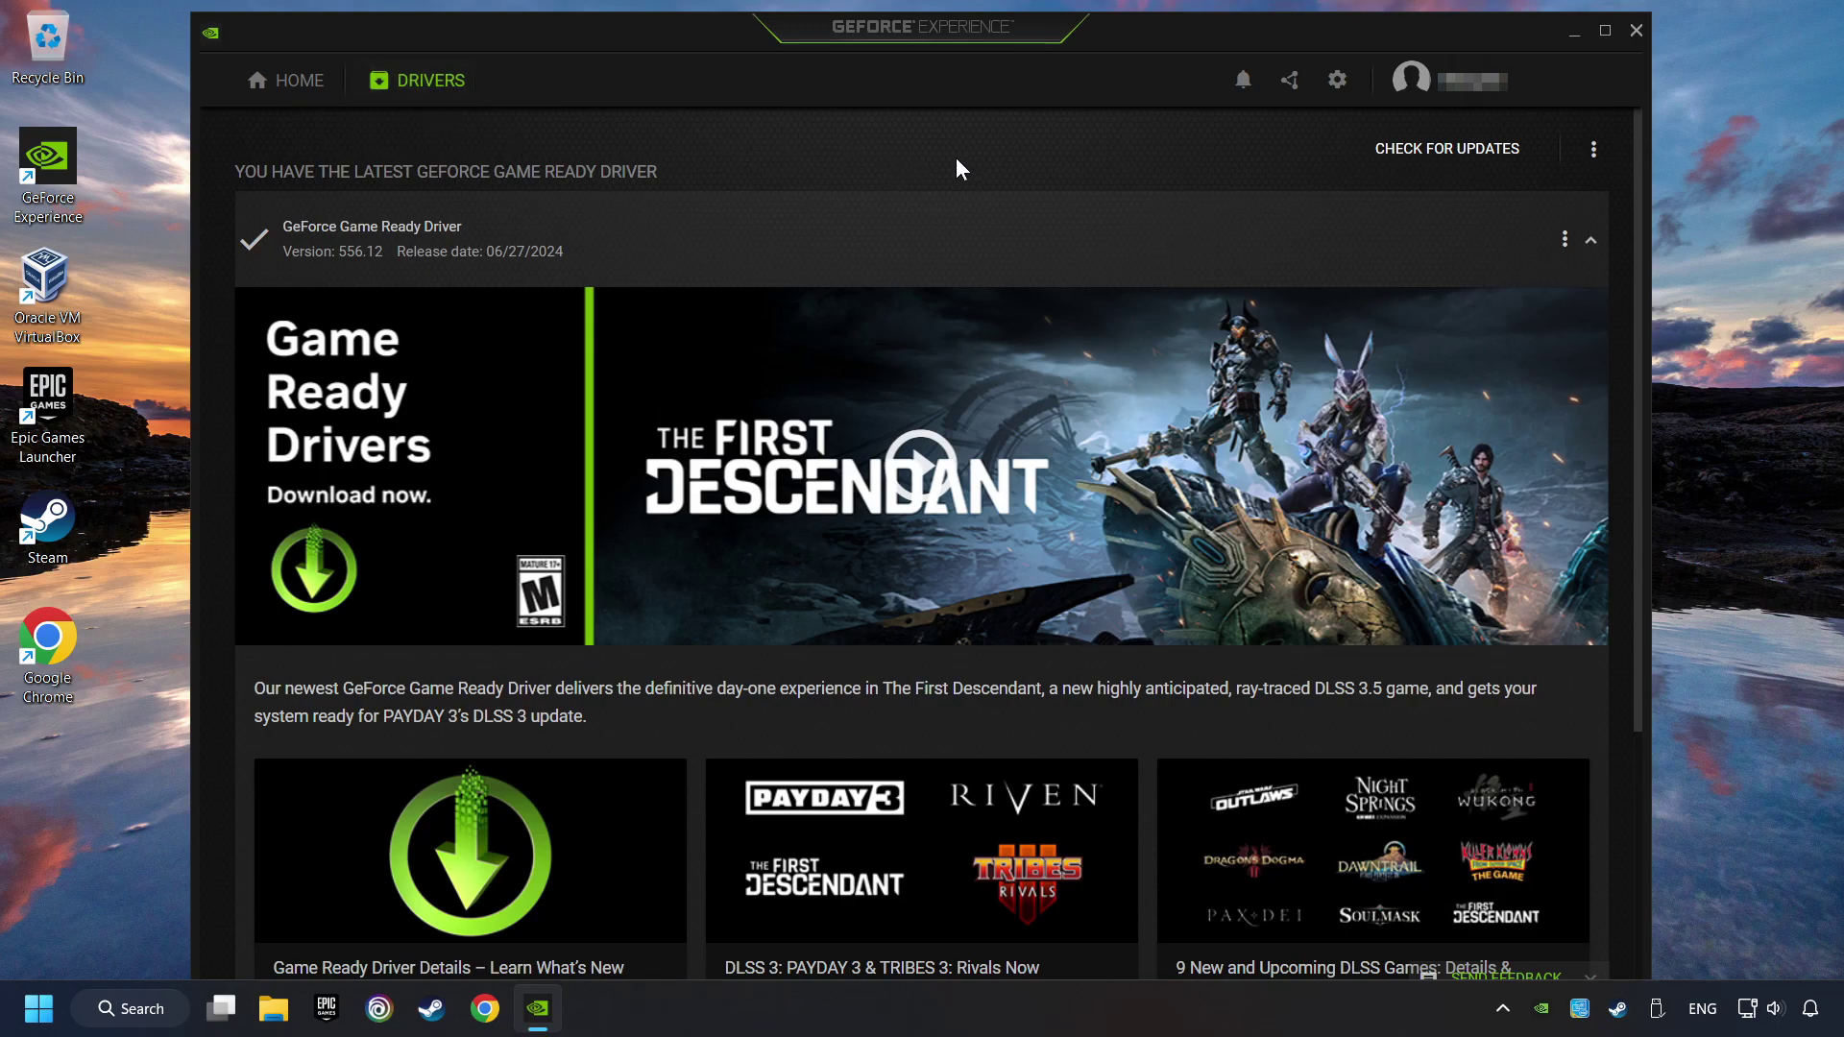
{"action": "left_click", "coordinate": [1470, 167]}
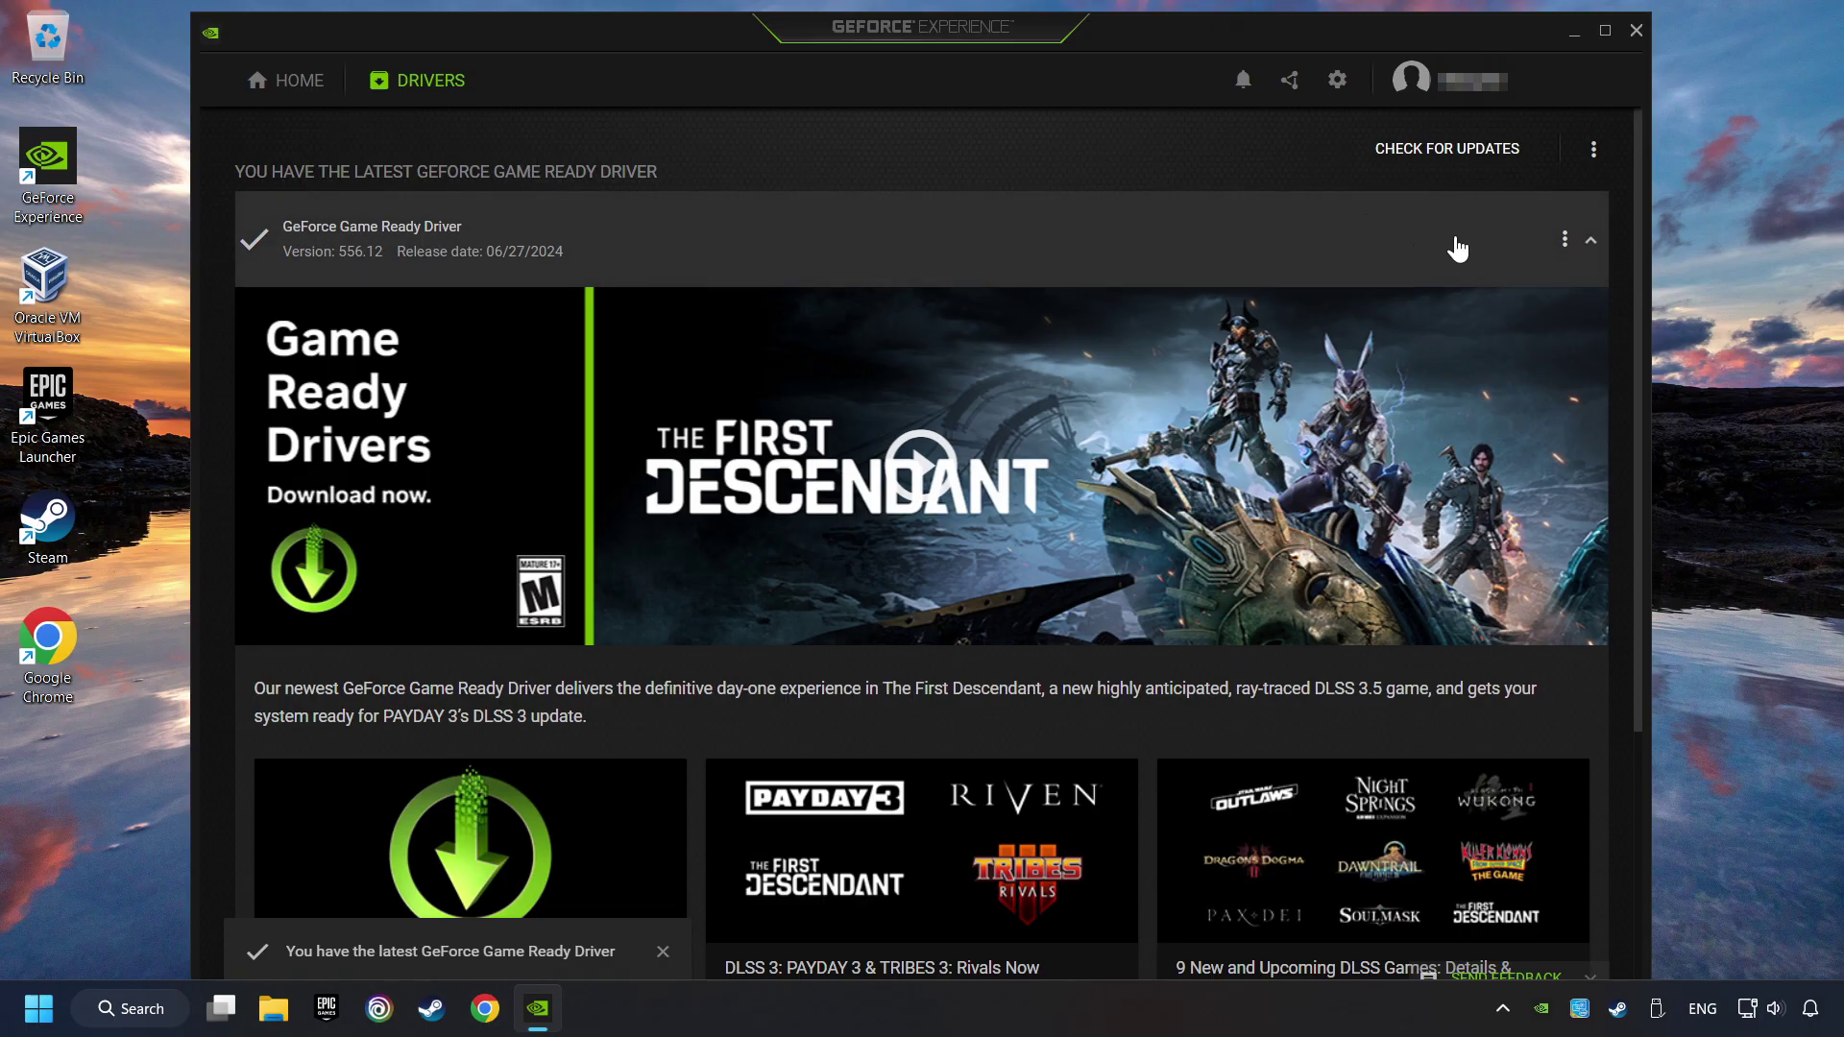
{"action": "left_click", "coordinate": [1635, 31]}
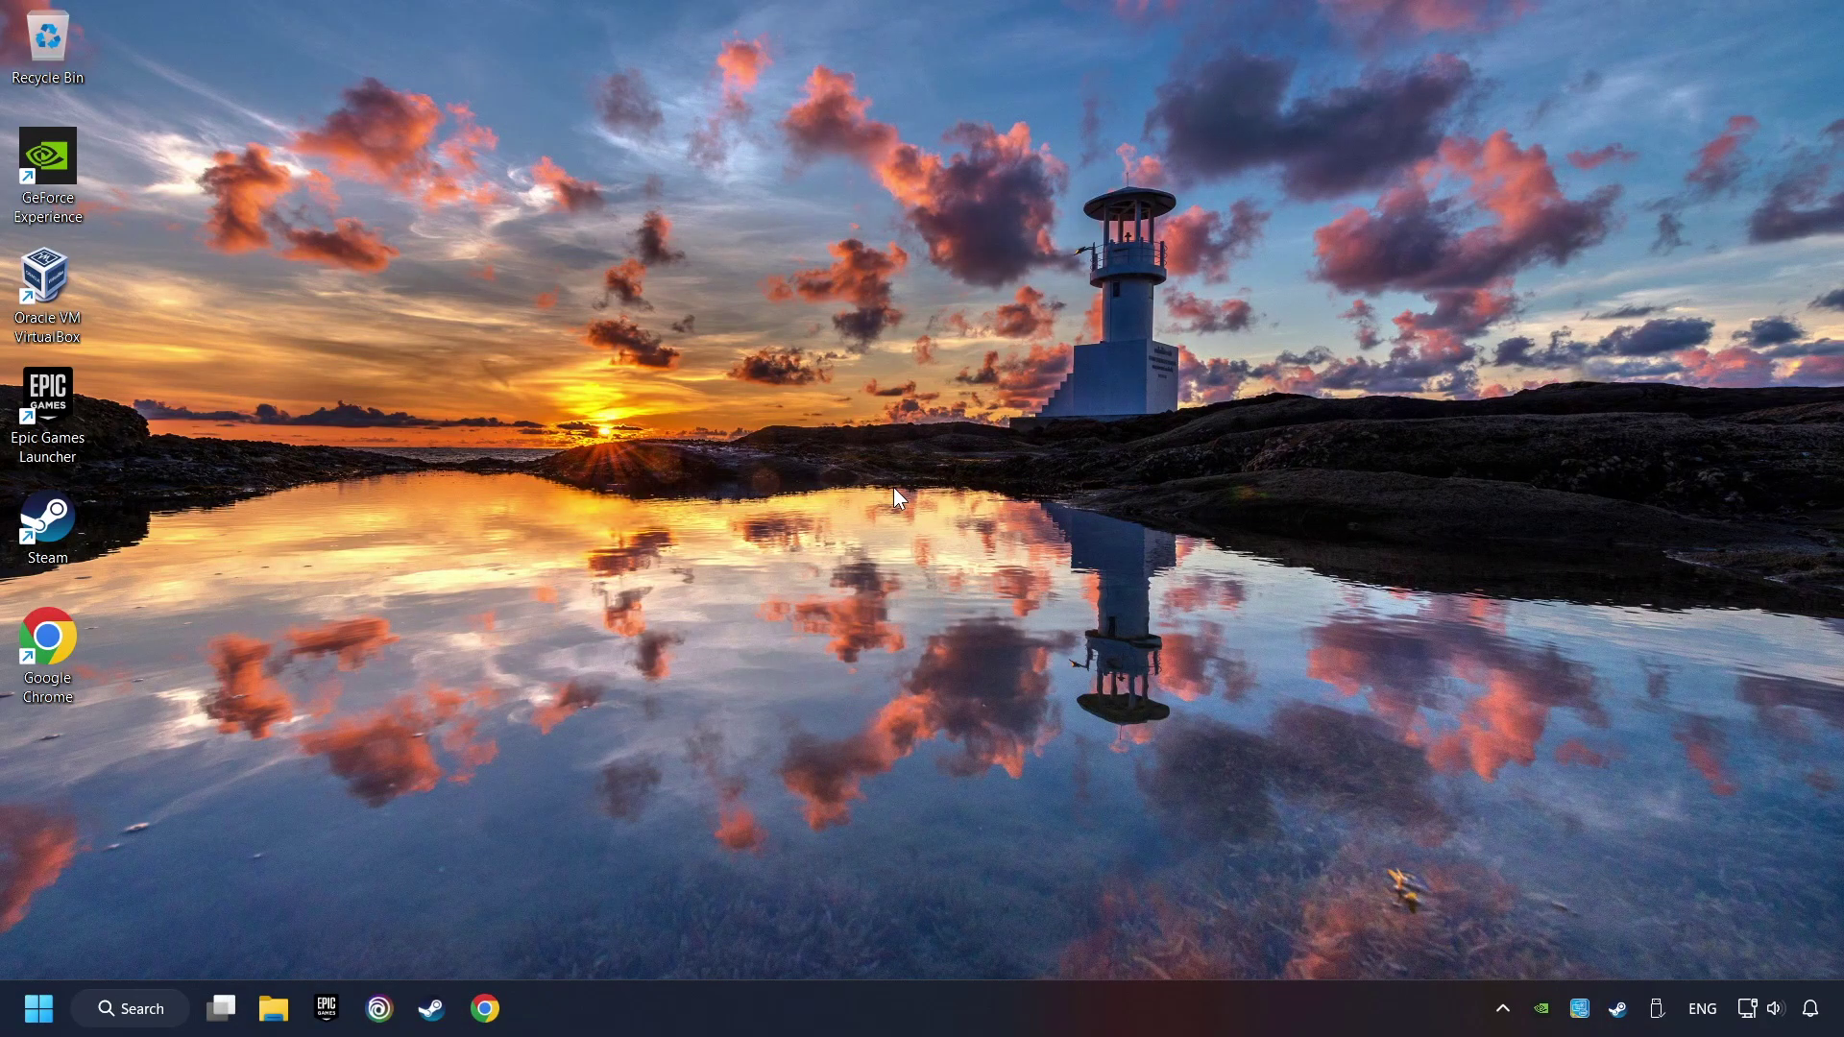
Search Windows for 'graphics settings' and open the Graphics settings page
{"action": "left_click", "coordinate": [136, 1009]}
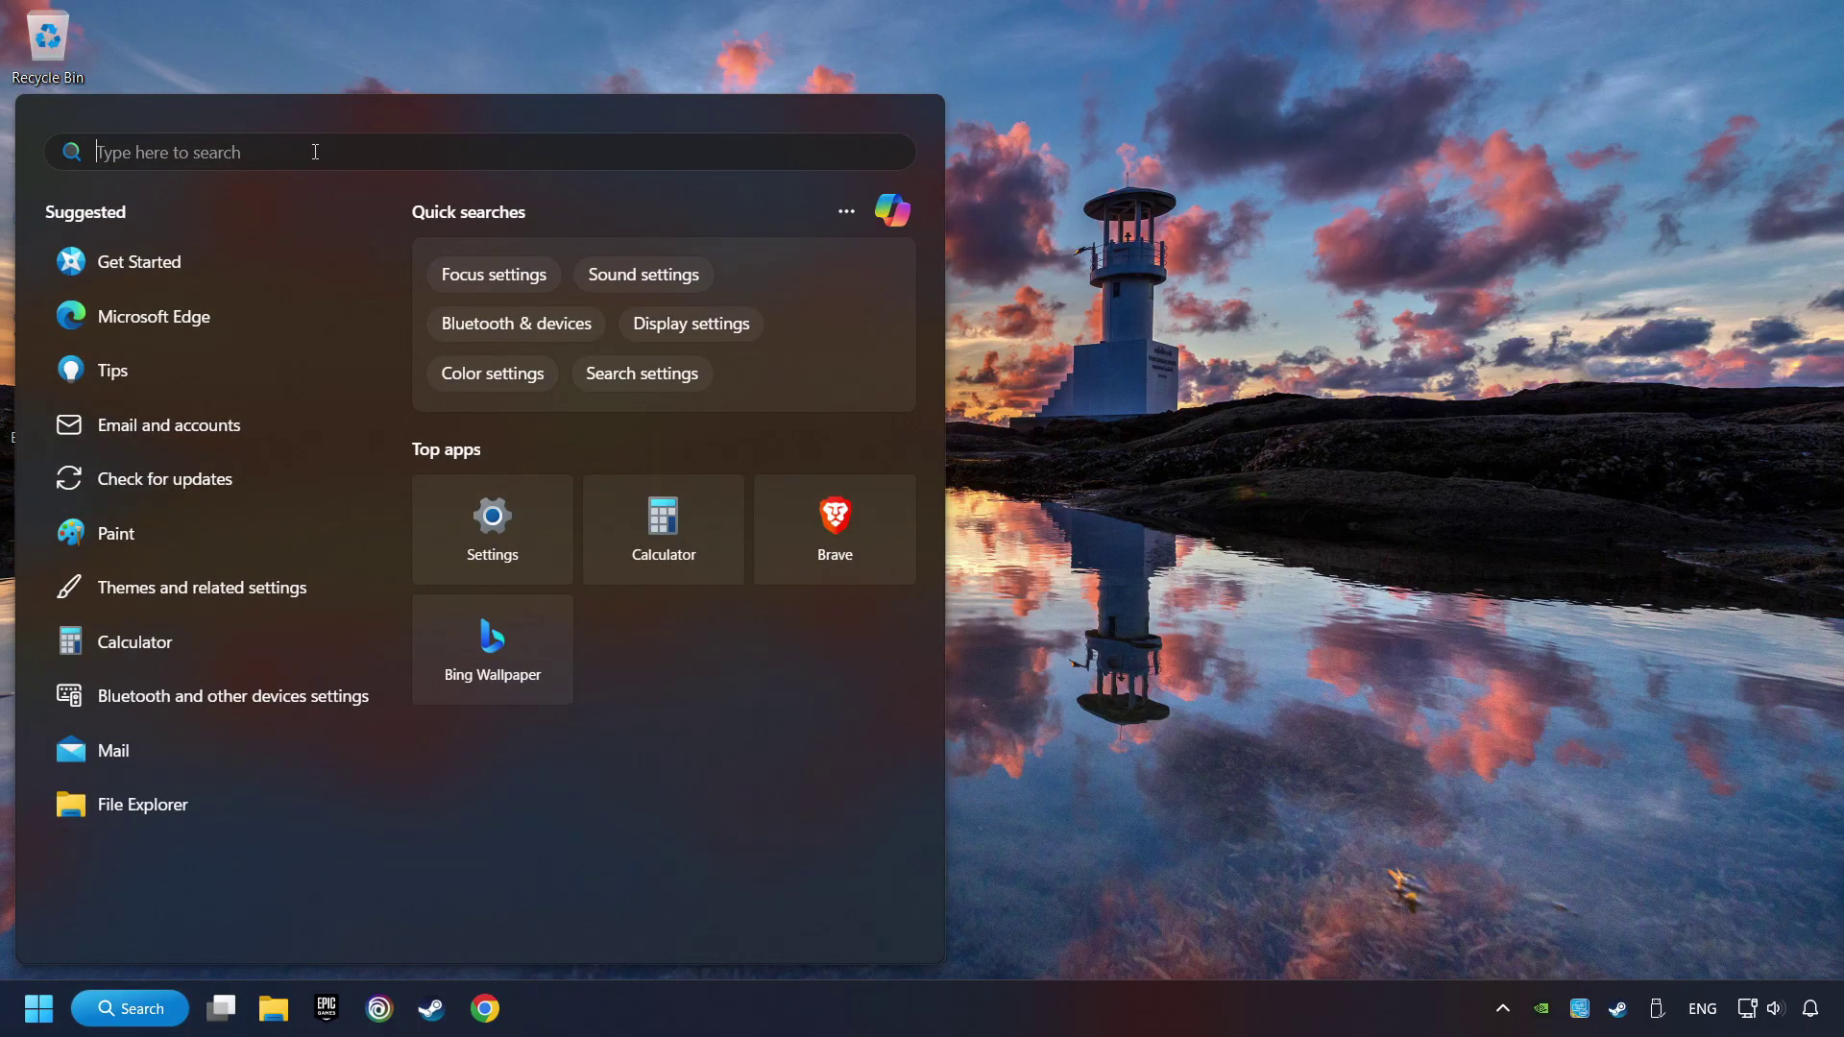
{"action": "type", "text": "graphics set"}
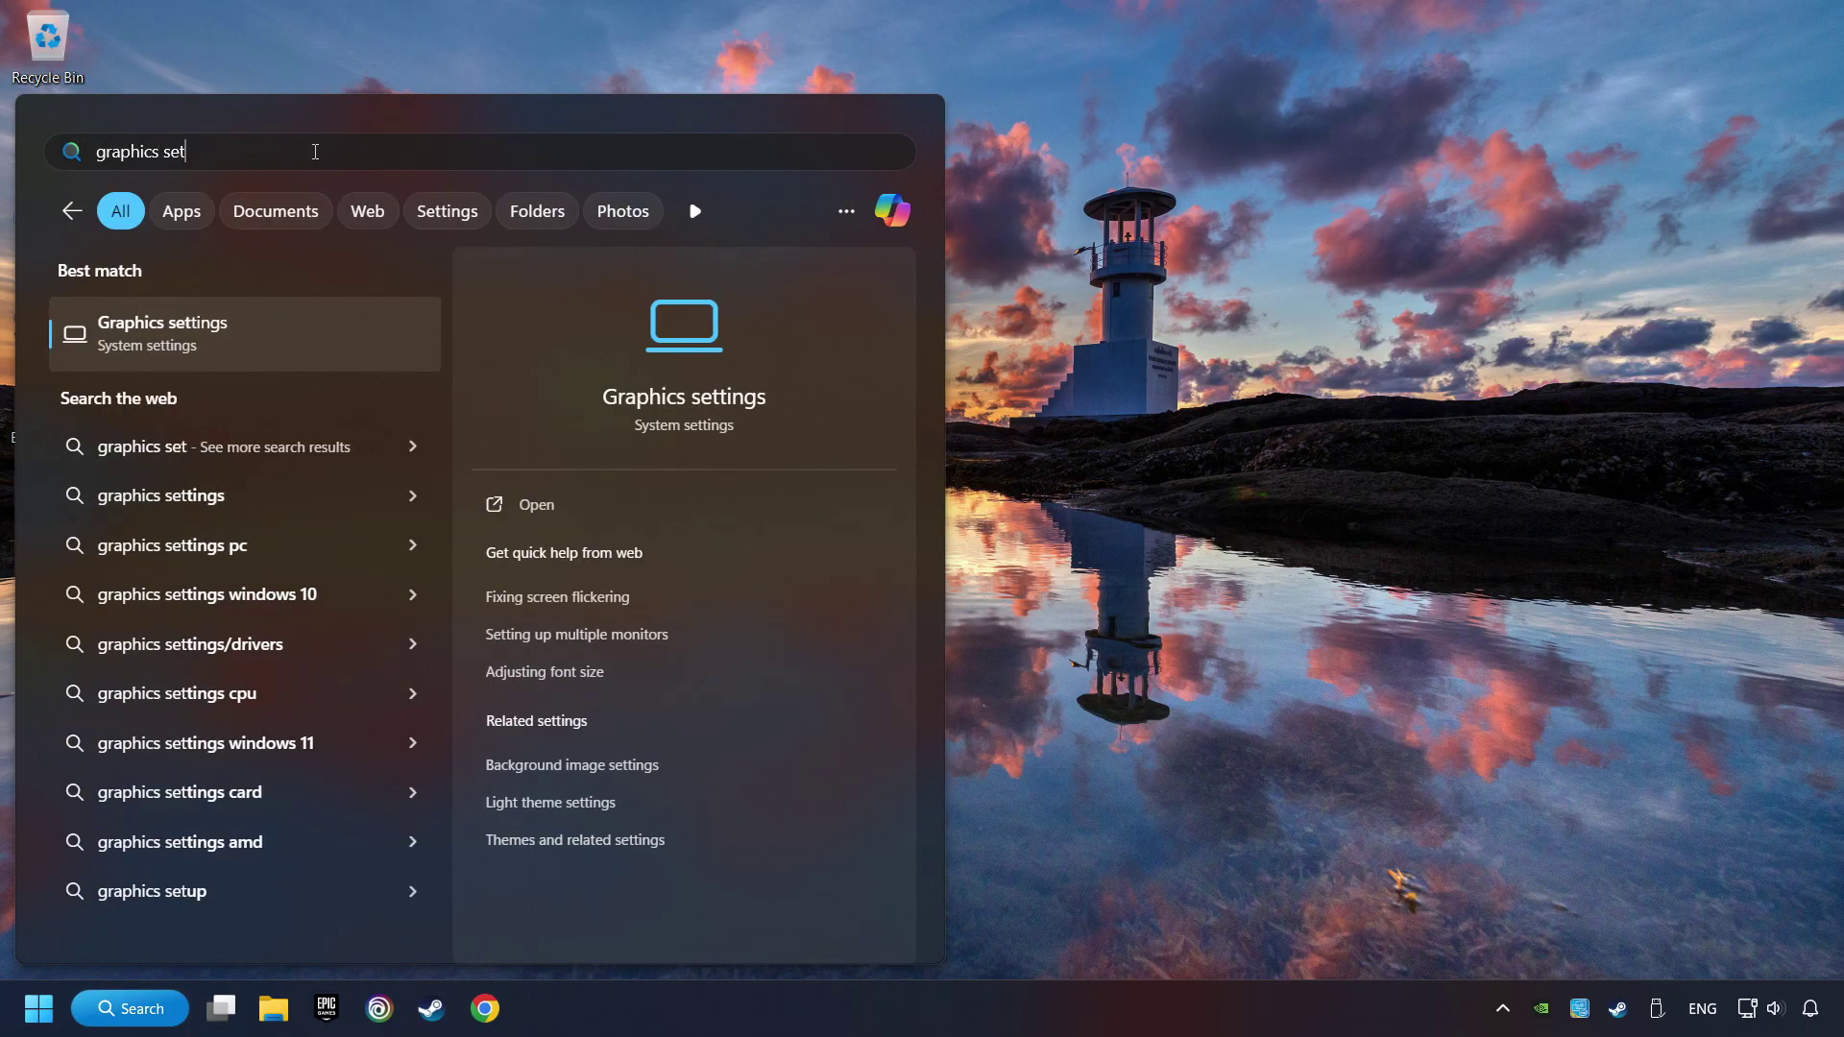
{"action": "type", "text": "tings"}
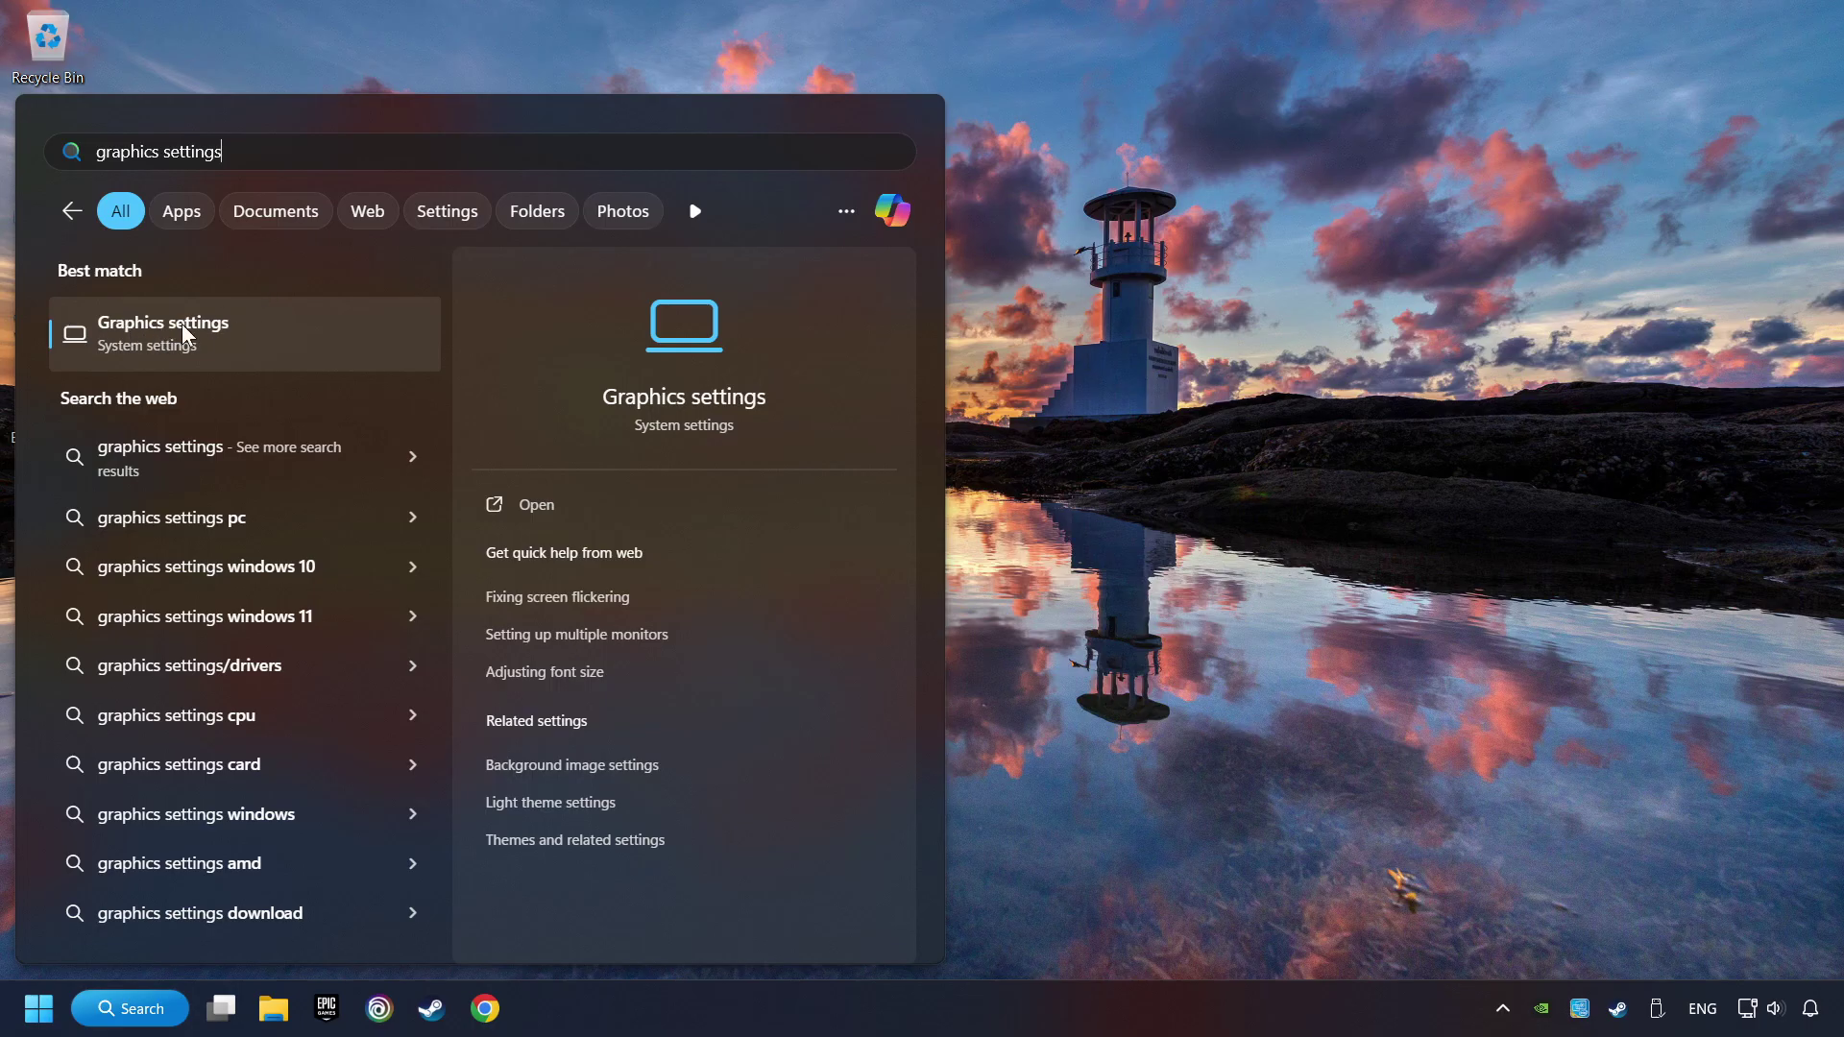
{"action": "left_click", "coordinate": [330, 336]}
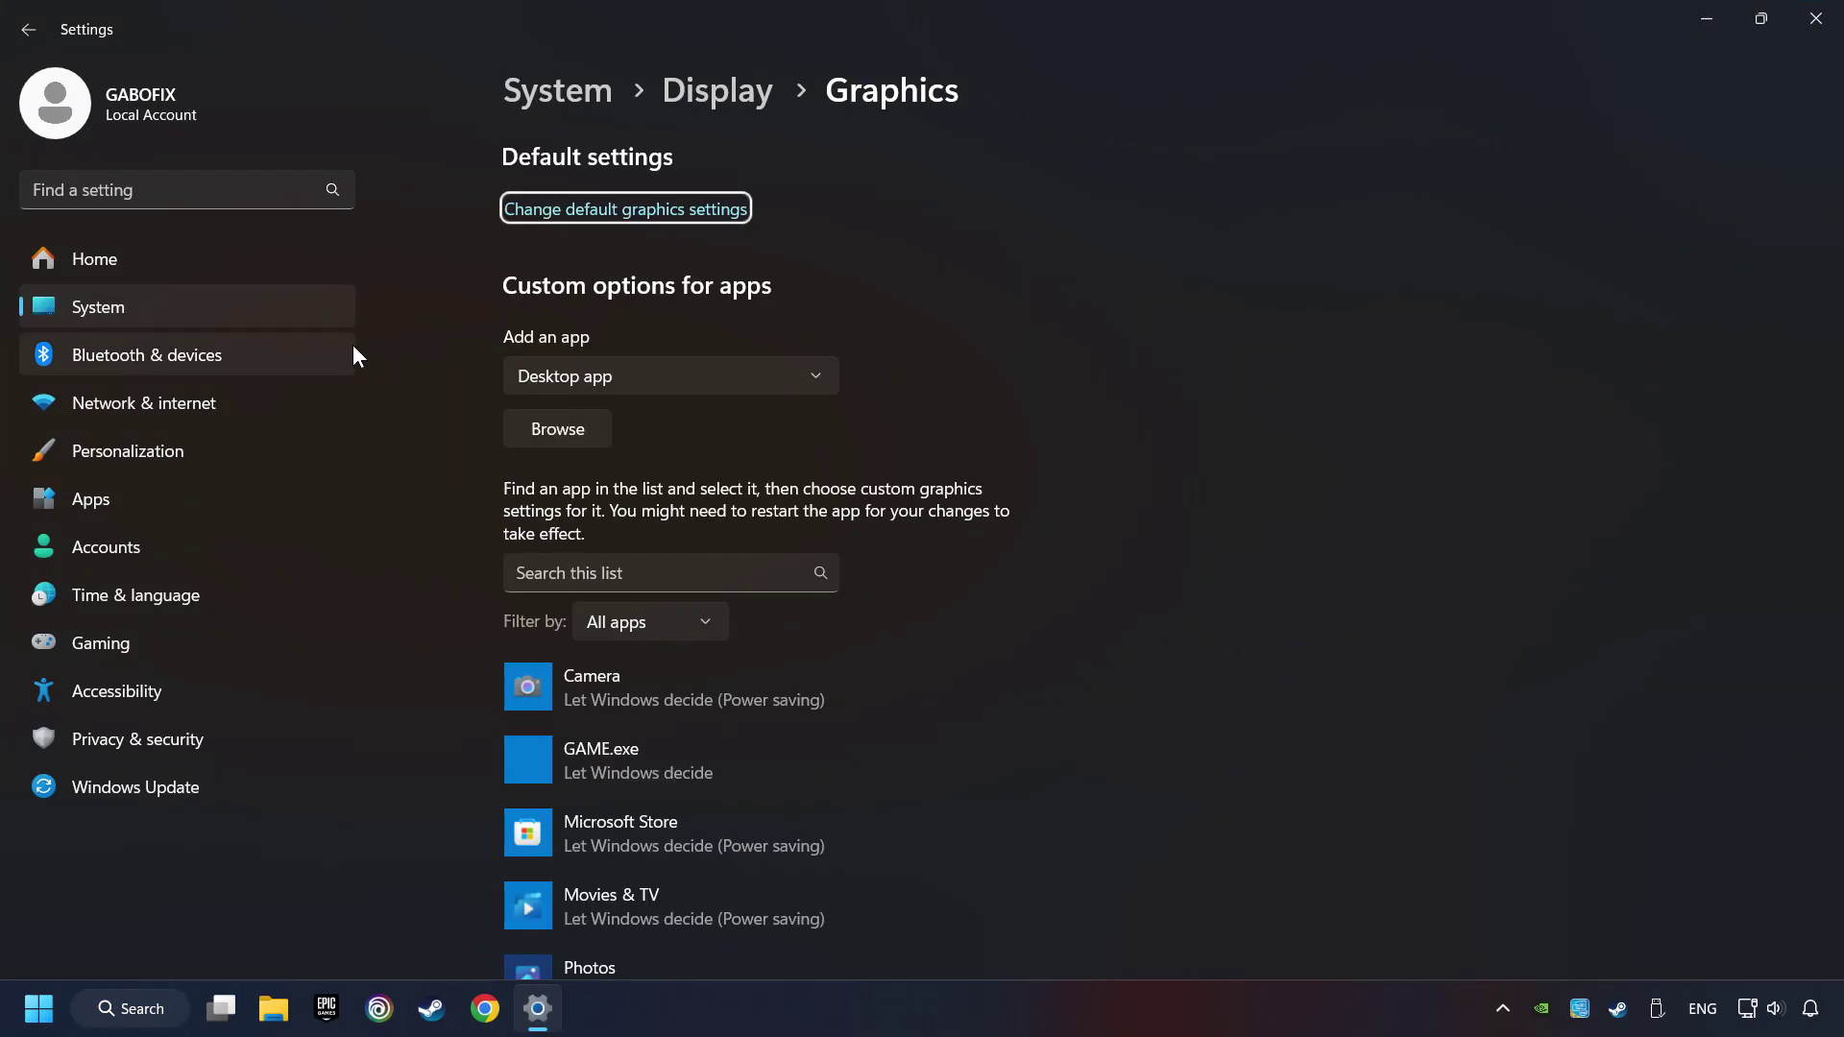
Expand the GAME.exe entry in the Graphics app list, showing its 'Let Windows decide' preference
{"action": "scroll", "coordinate": [453, 423], "scroll_direction": "down", "scroll_amount": 3}
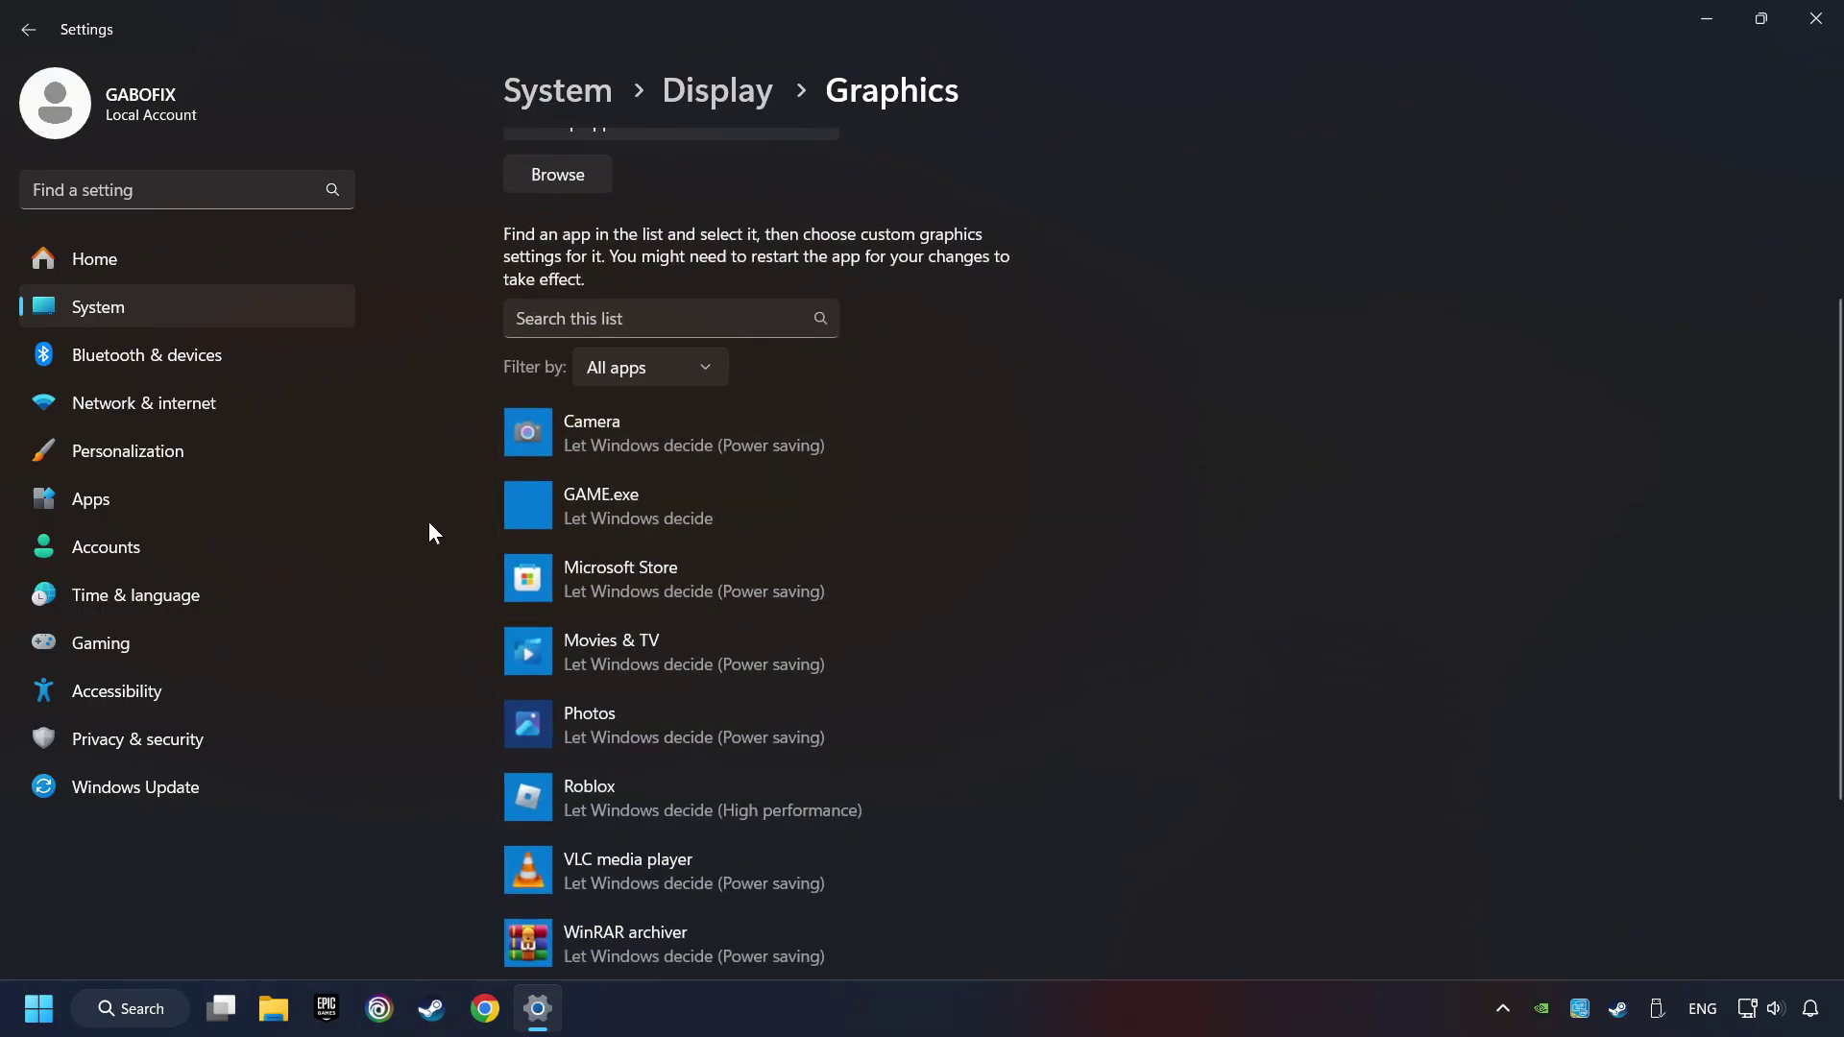
{"action": "scroll", "coordinate": [436, 521], "scroll_direction": "up", "scroll_amount": 3}
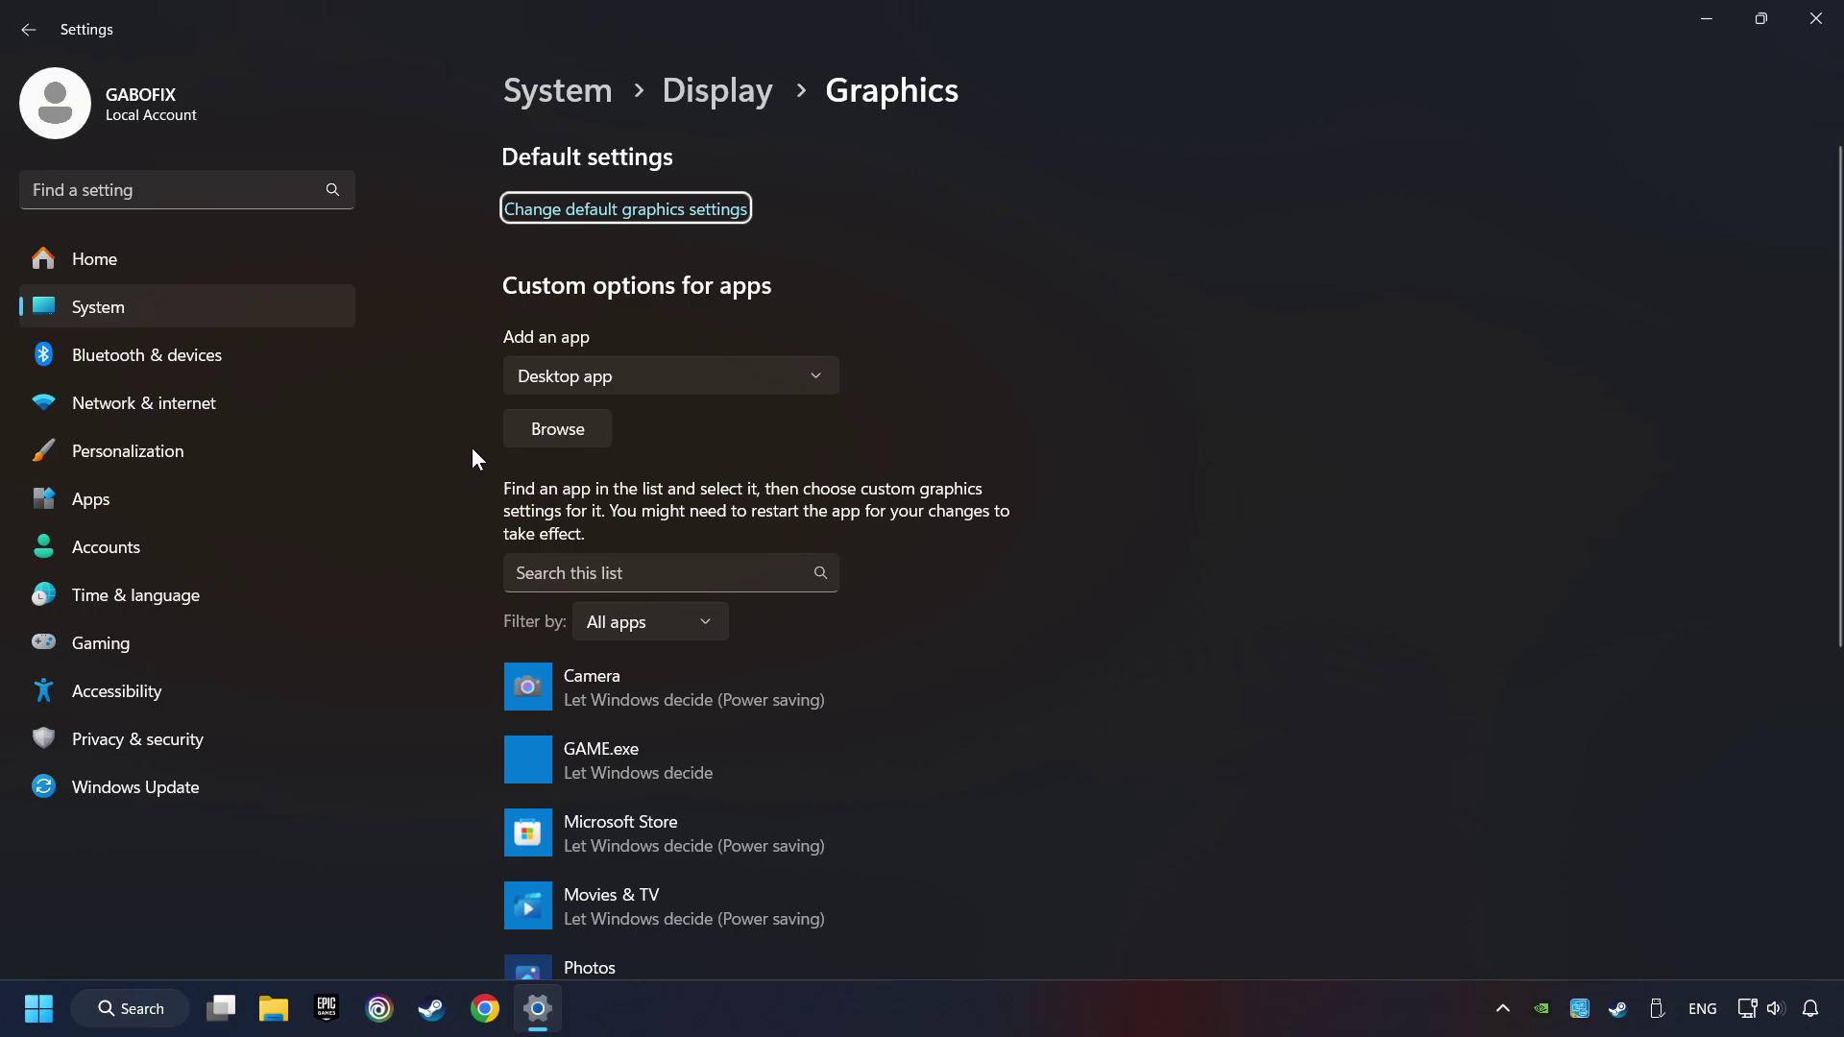
{"action": "left_click", "coordinate": [578, 434]}
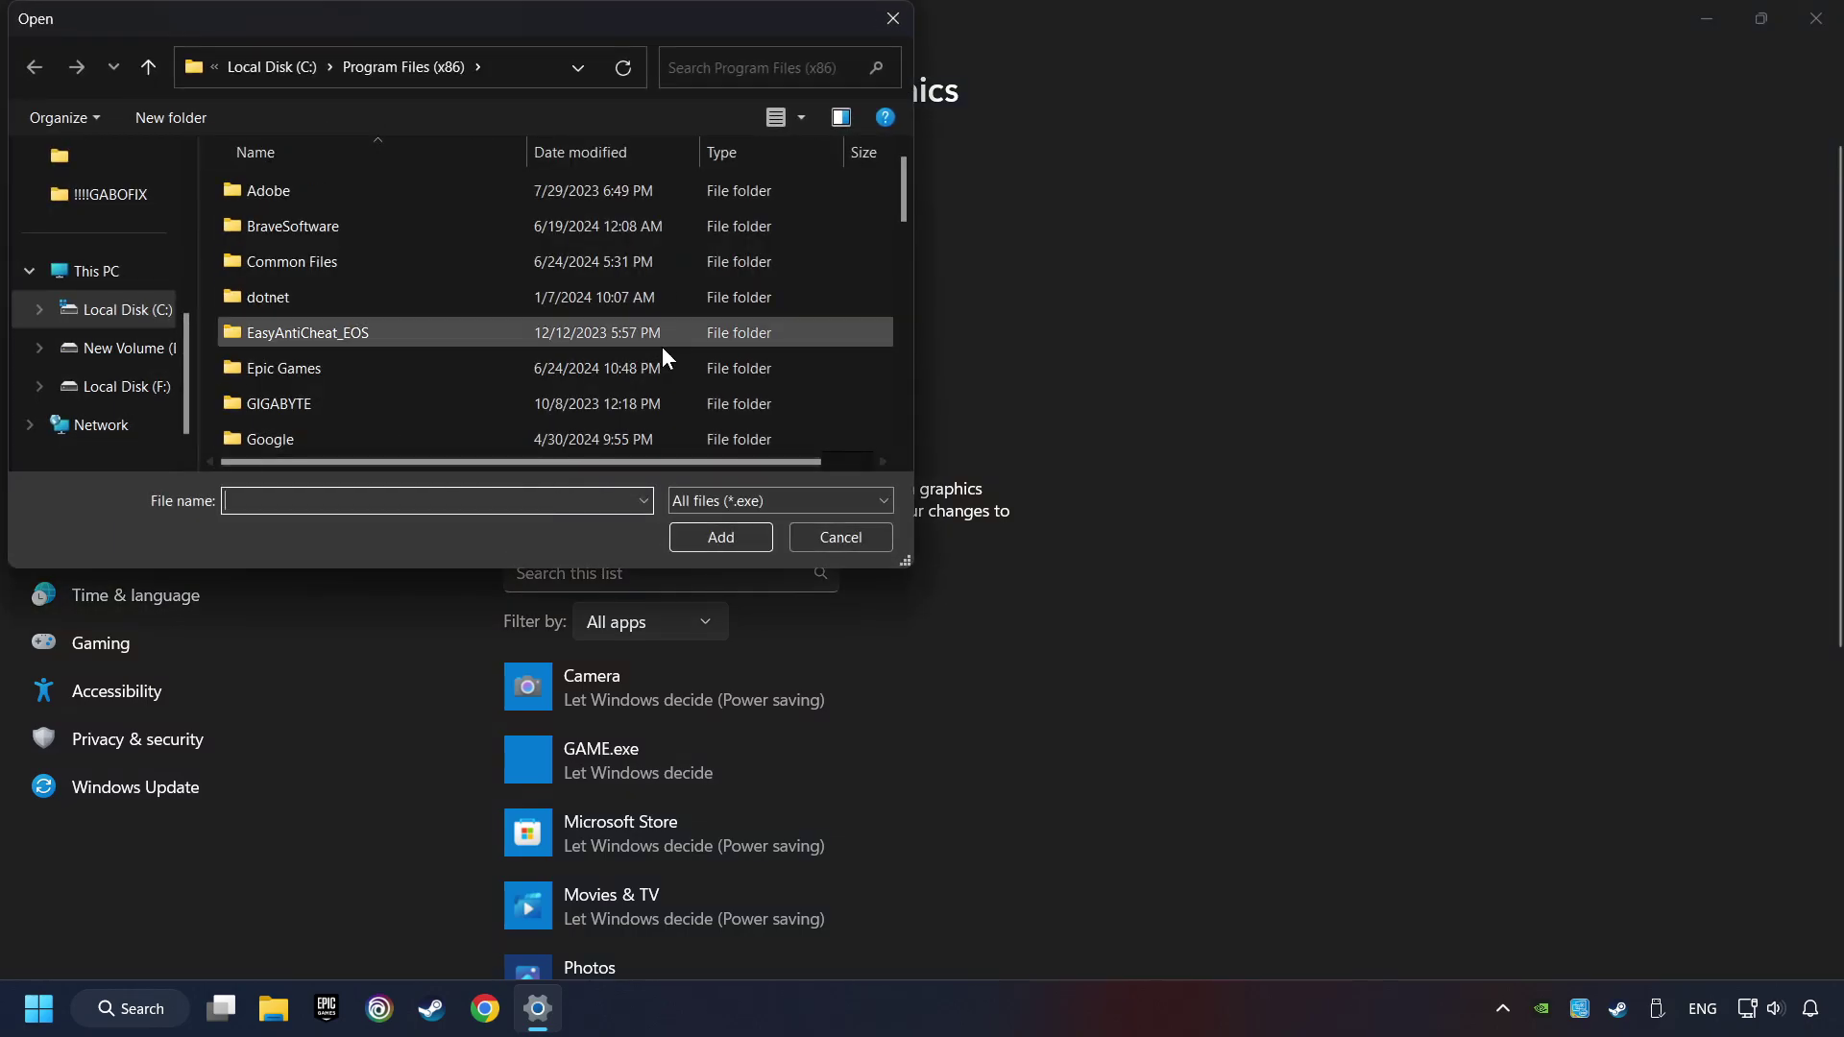
{"action": "left_click", "coordinate": [893, 21]}
{"action": "scroll", "coordinate": [409, 464], "scroll_direction": "down", "scroll_amount": 3}
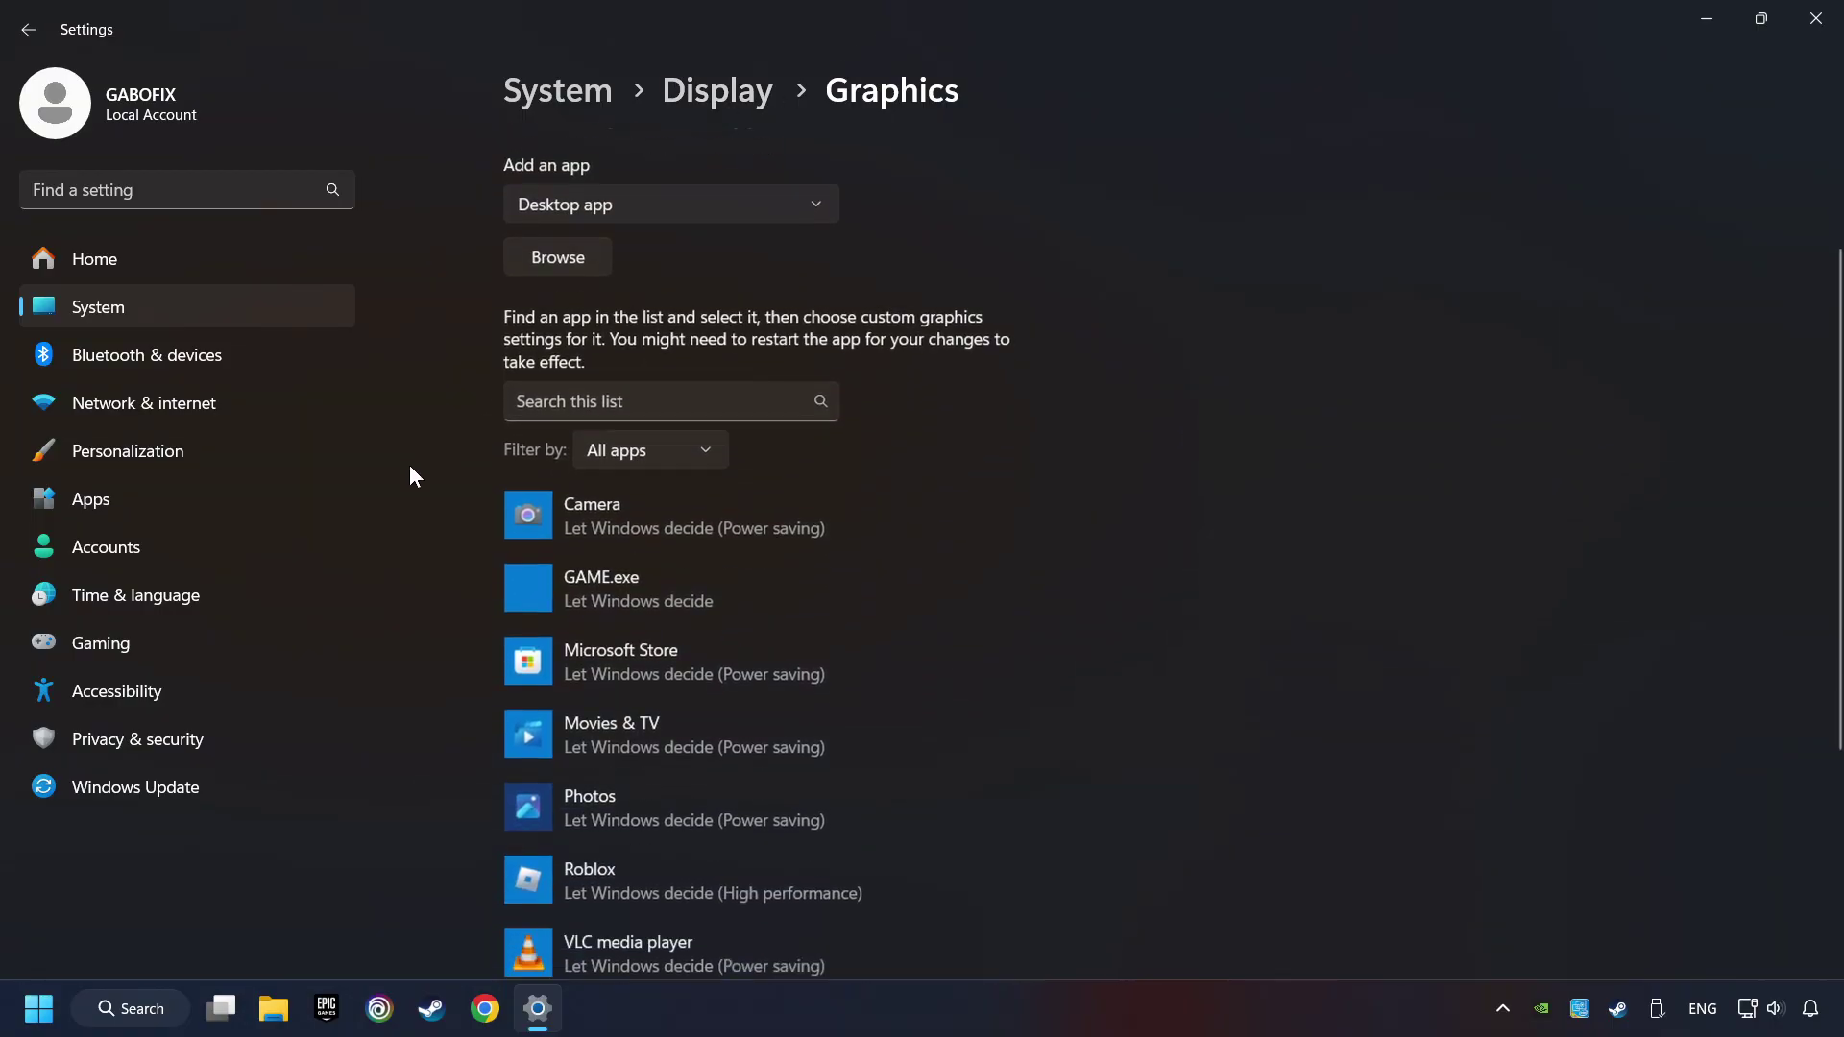
{"action": "left_click", "coordinate": [601, 499]}
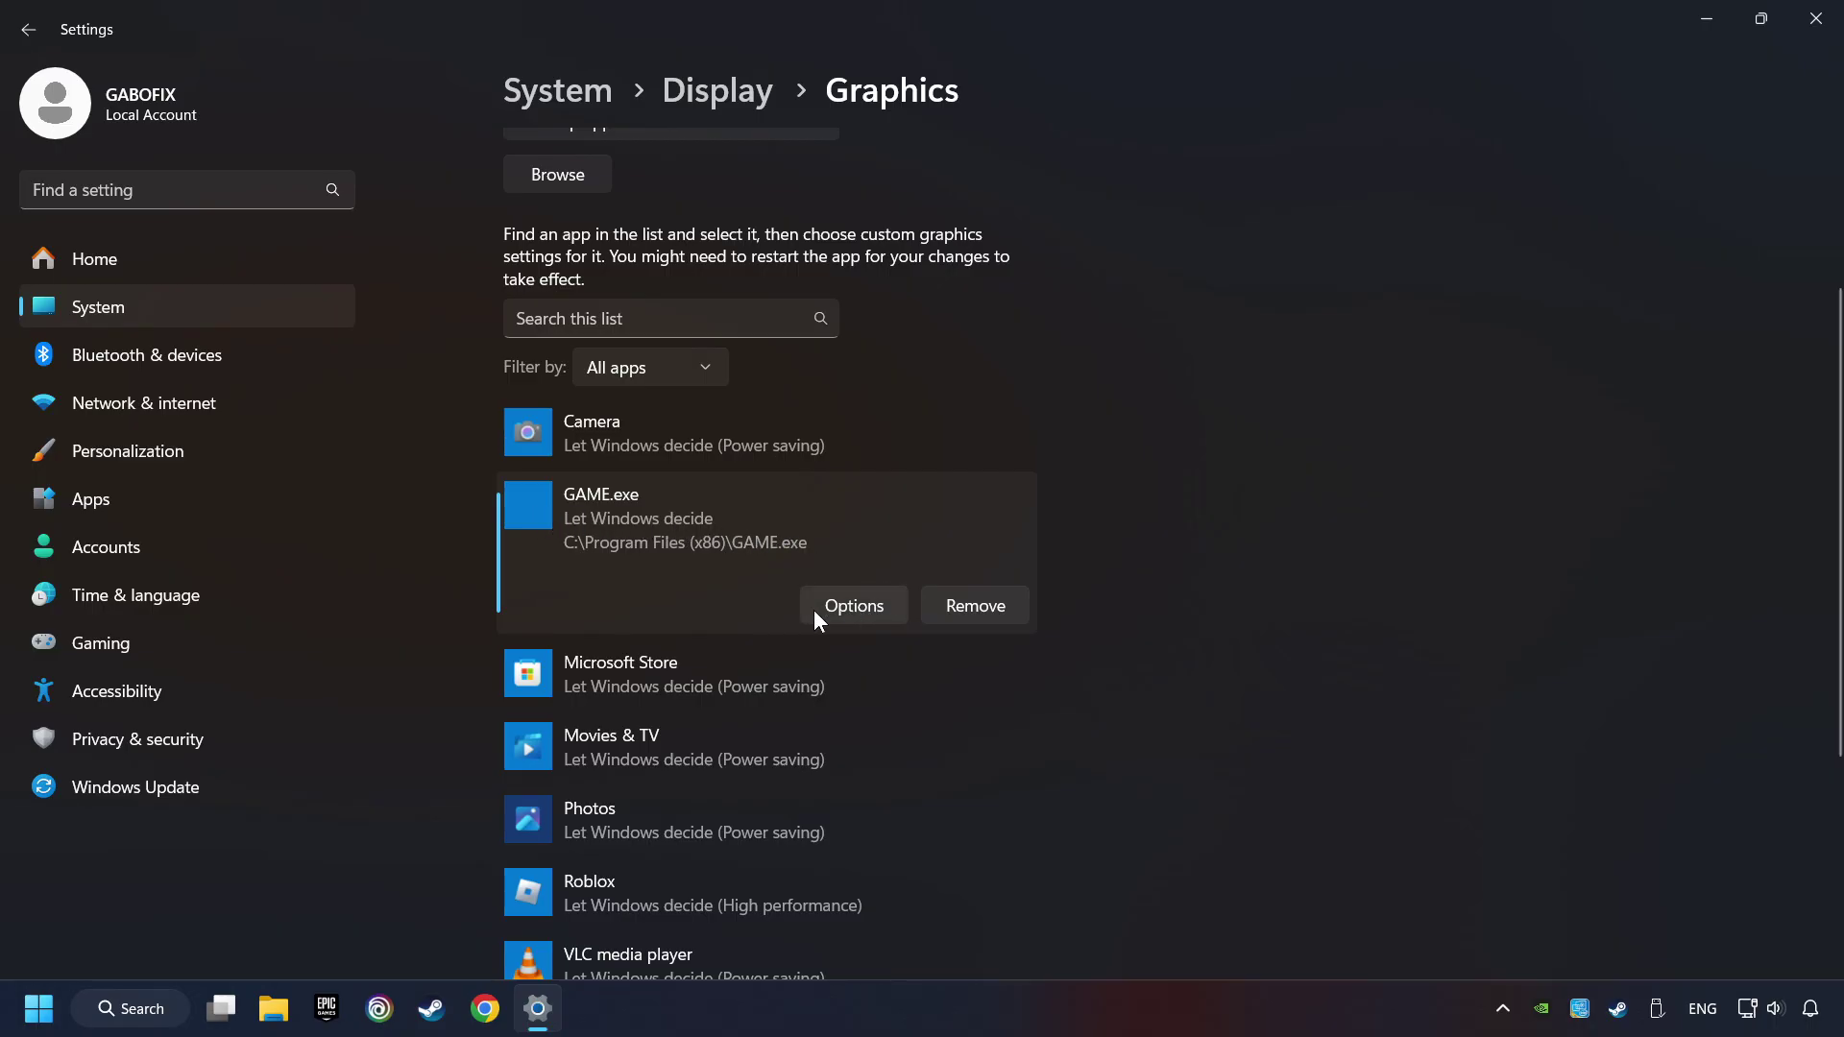
Save GAME.exe's graphics preference as High performance (NVIDIA GeForce GTX 1050 Ti) and close Settings
{"action": "left_click", "coordinate": [854, 605]}
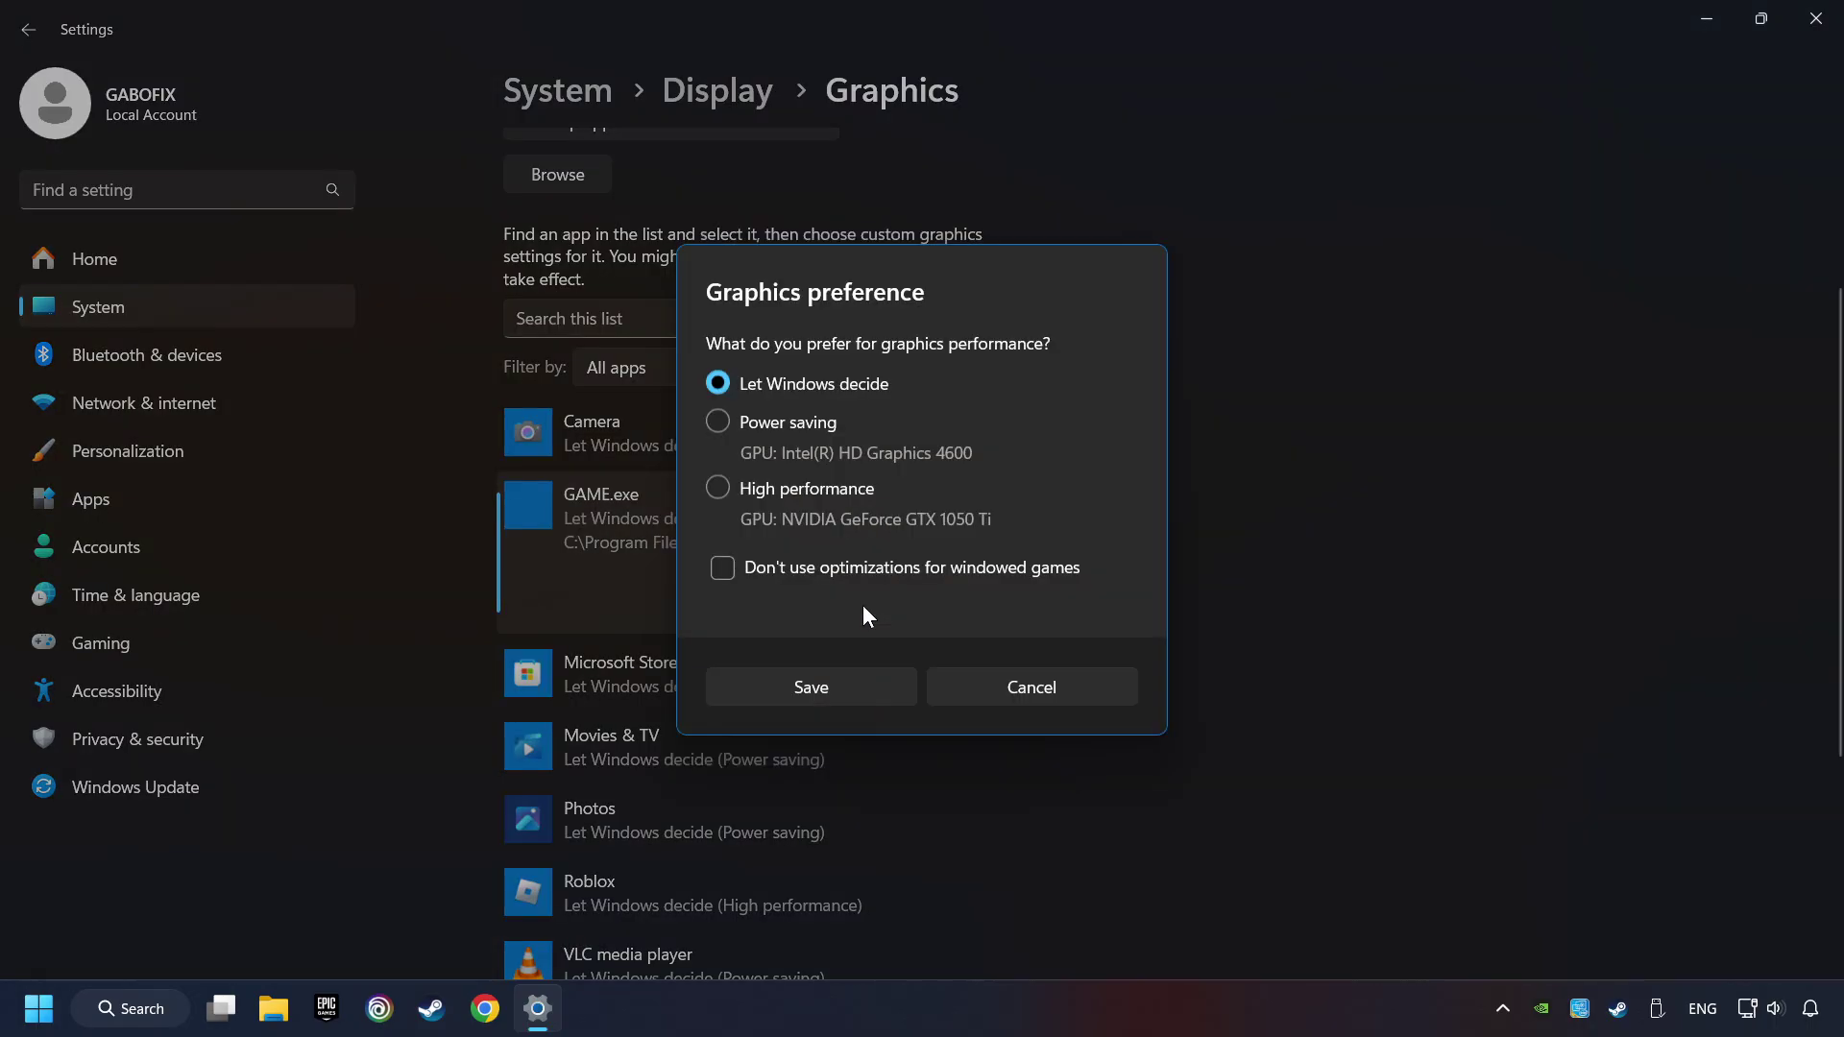
{"action": "left_click", "coordinate": [716, 488]}
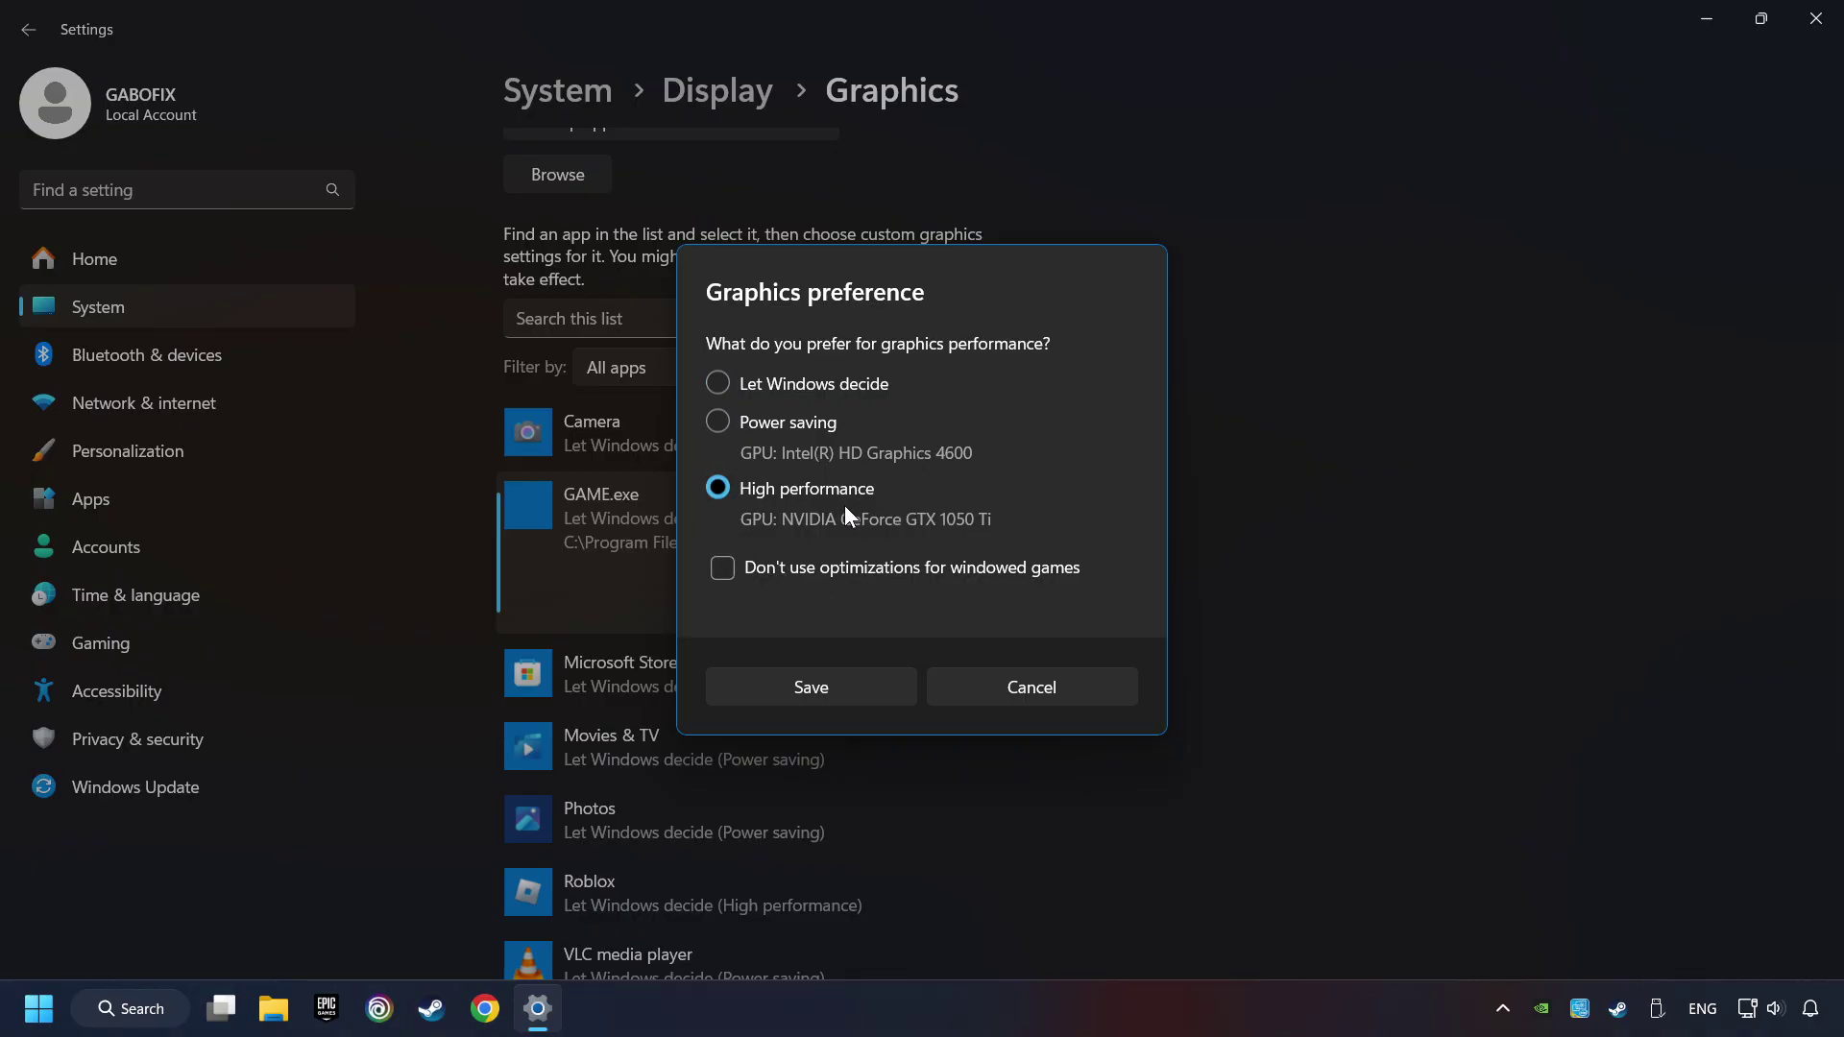
{"action": "left_click", "coordinate": [828, 684]}
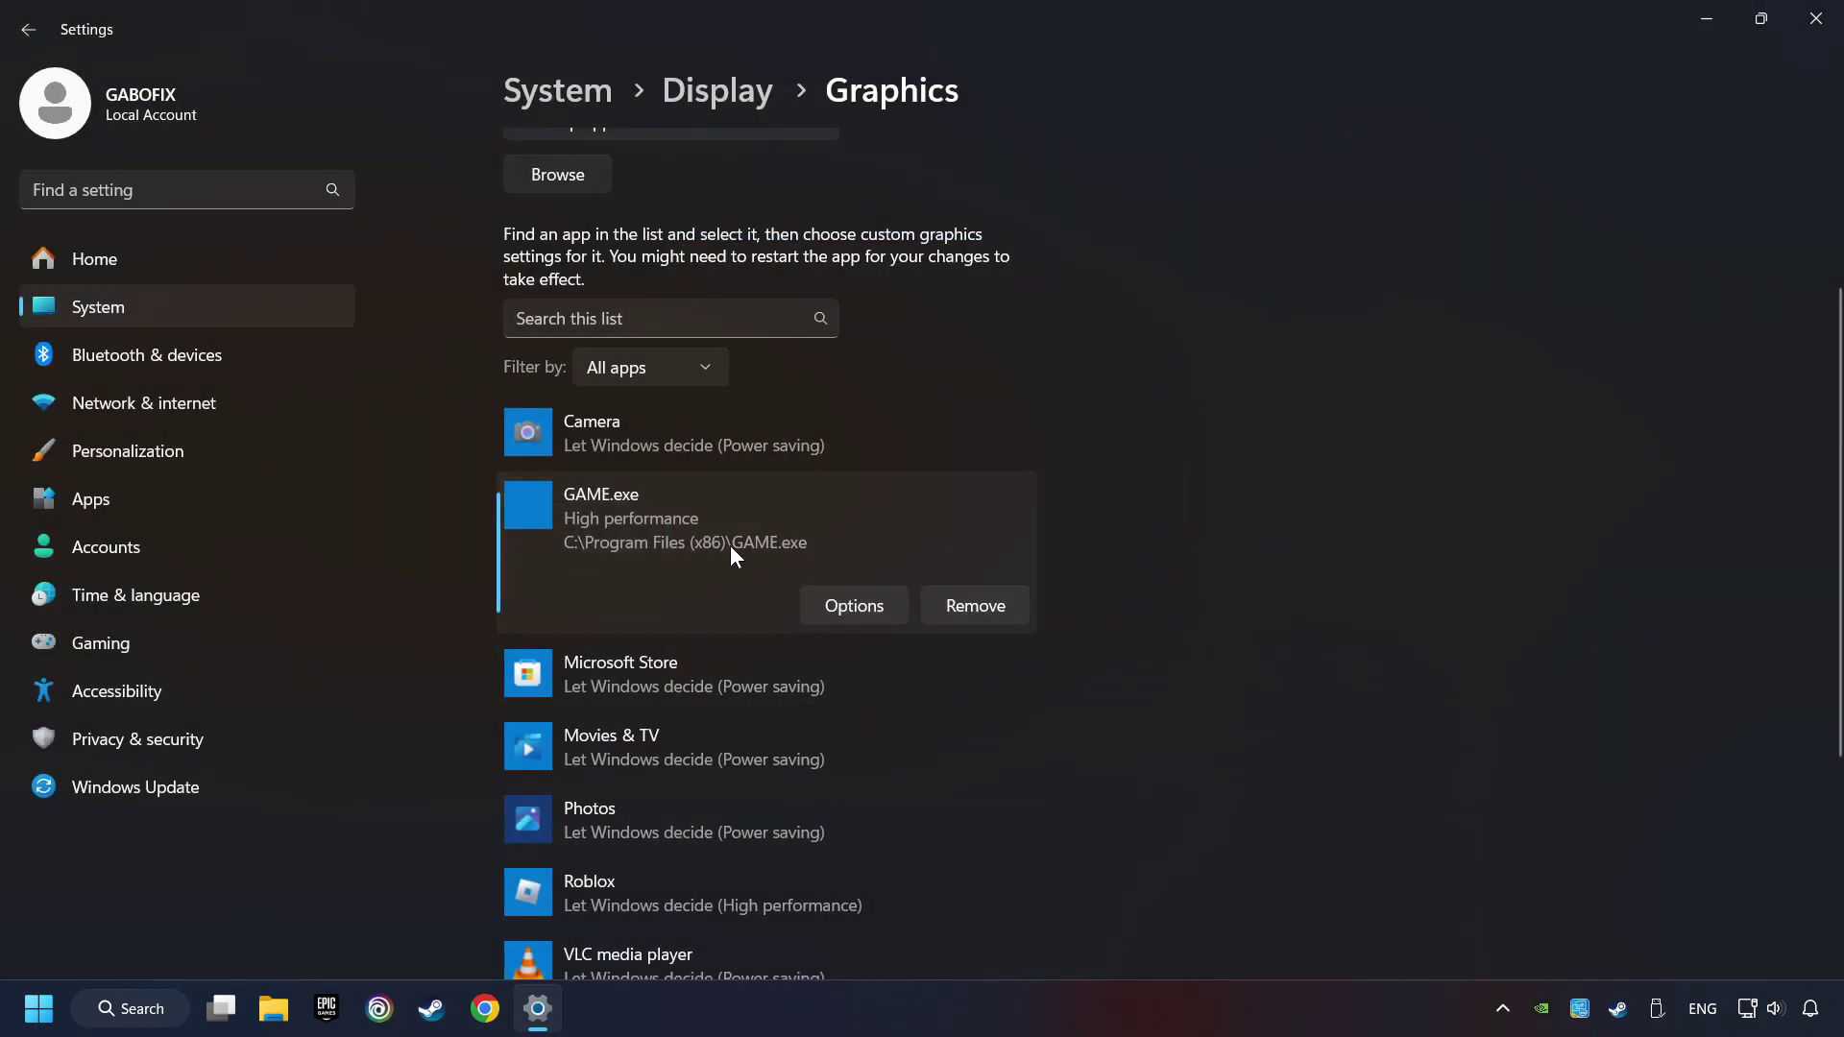
{"action": "left_click", "coordinate": [1817, 34]}
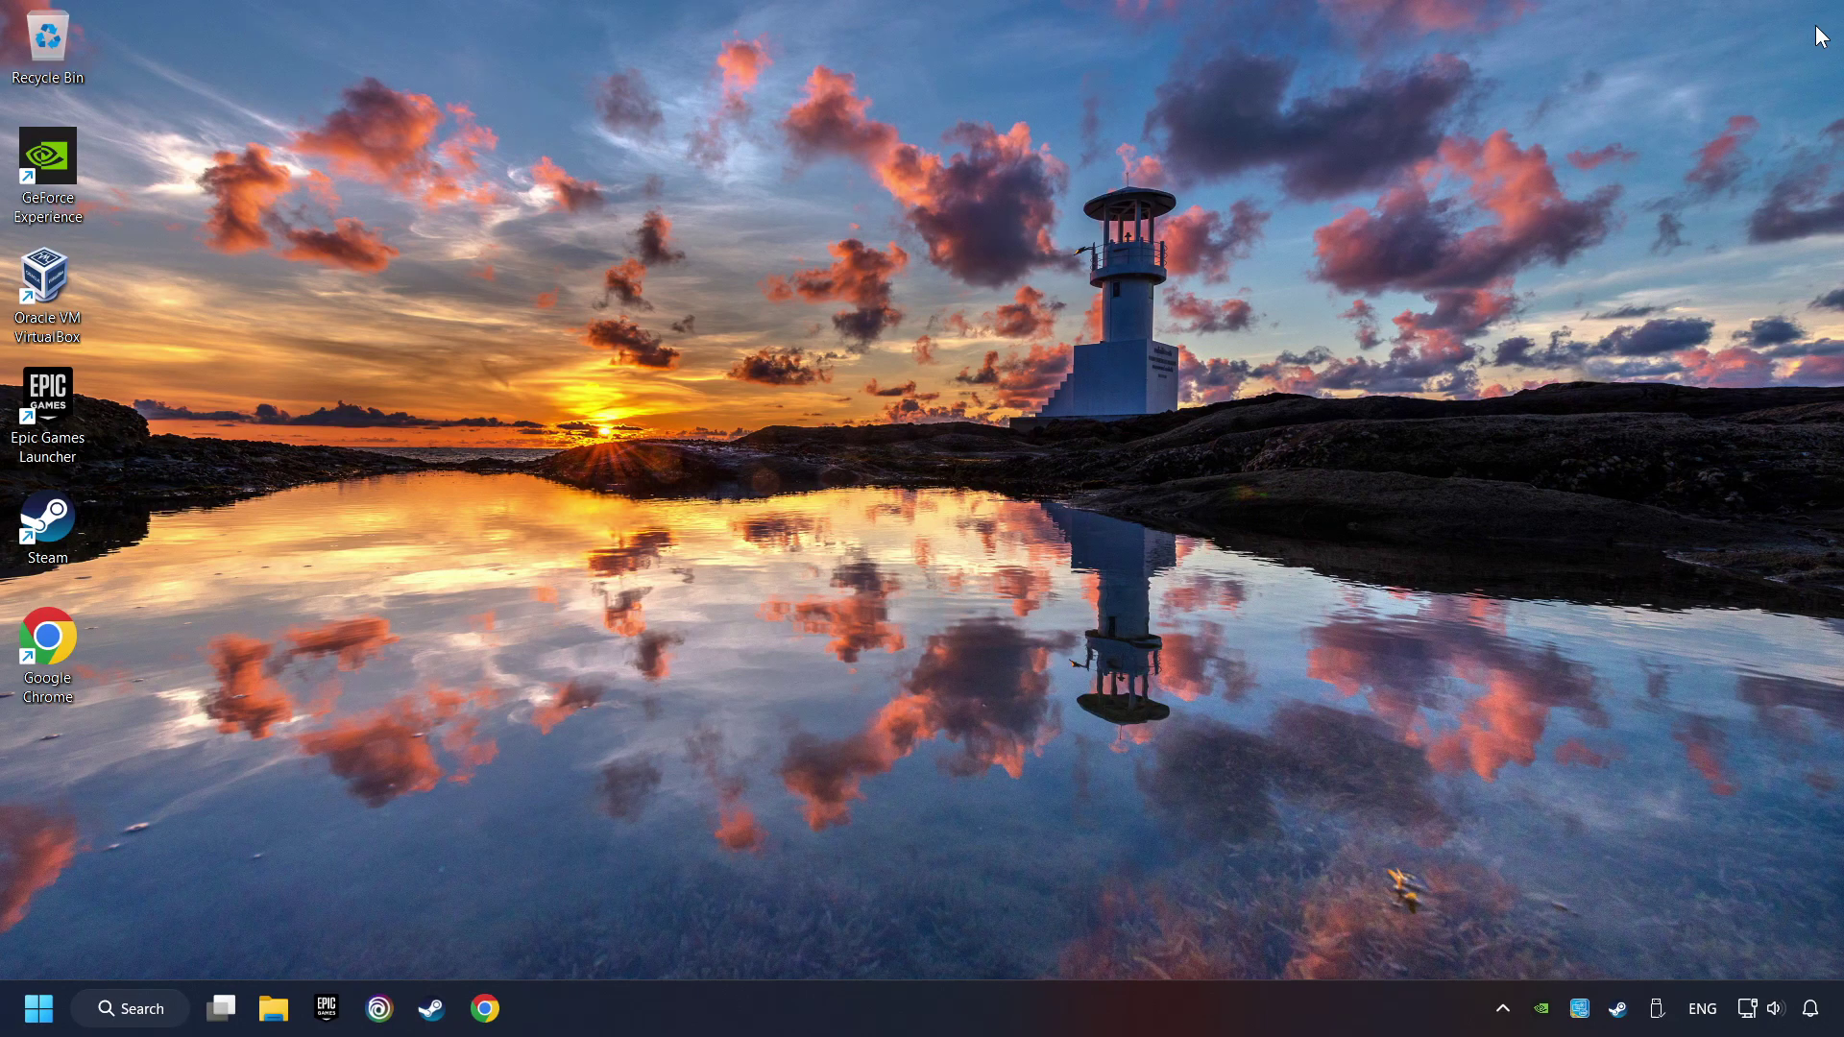
In the Steam library, verify the integrity of GAME's installed files from its Properties
{"action": "left_click", "coordinate": [432, 1013]}
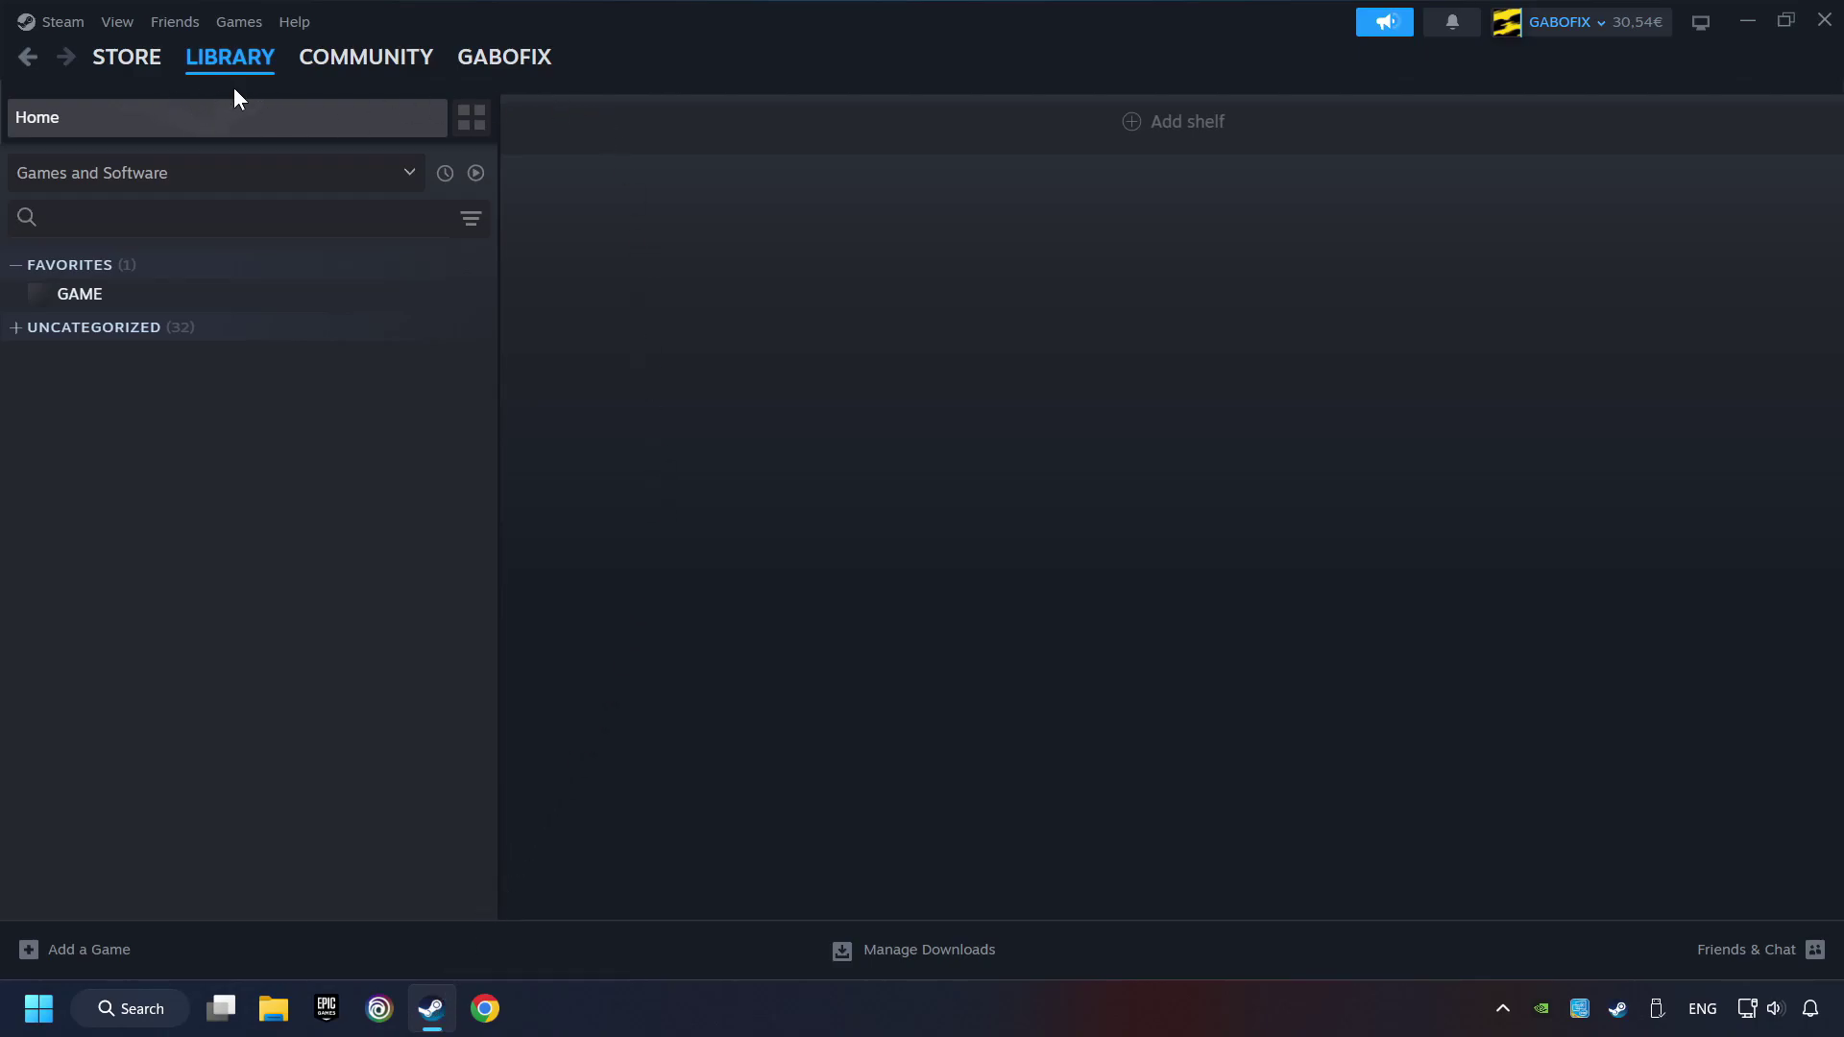
{"action": "right_click", "coordinate": [405, 298]}
{"action": "mouse_move", "coordinate": [459, 442]}
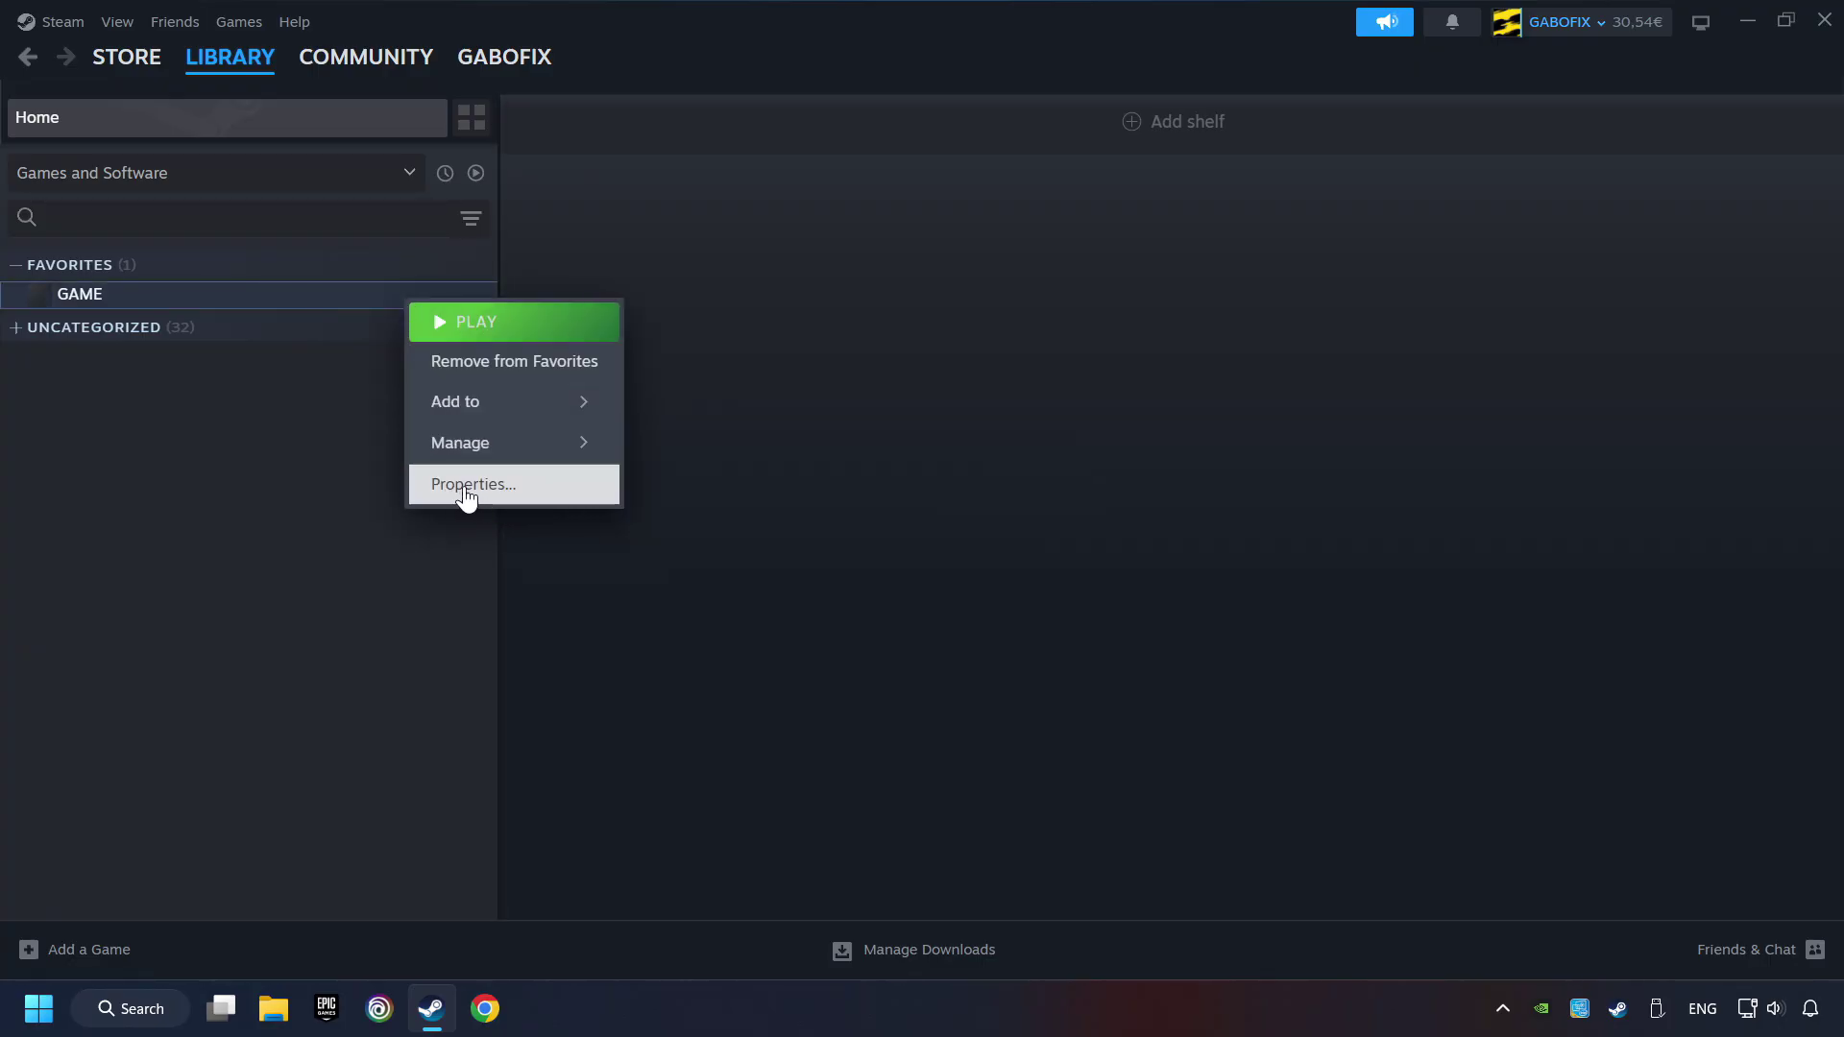
{"action": "left_click", "coordinate": [569, 493]}
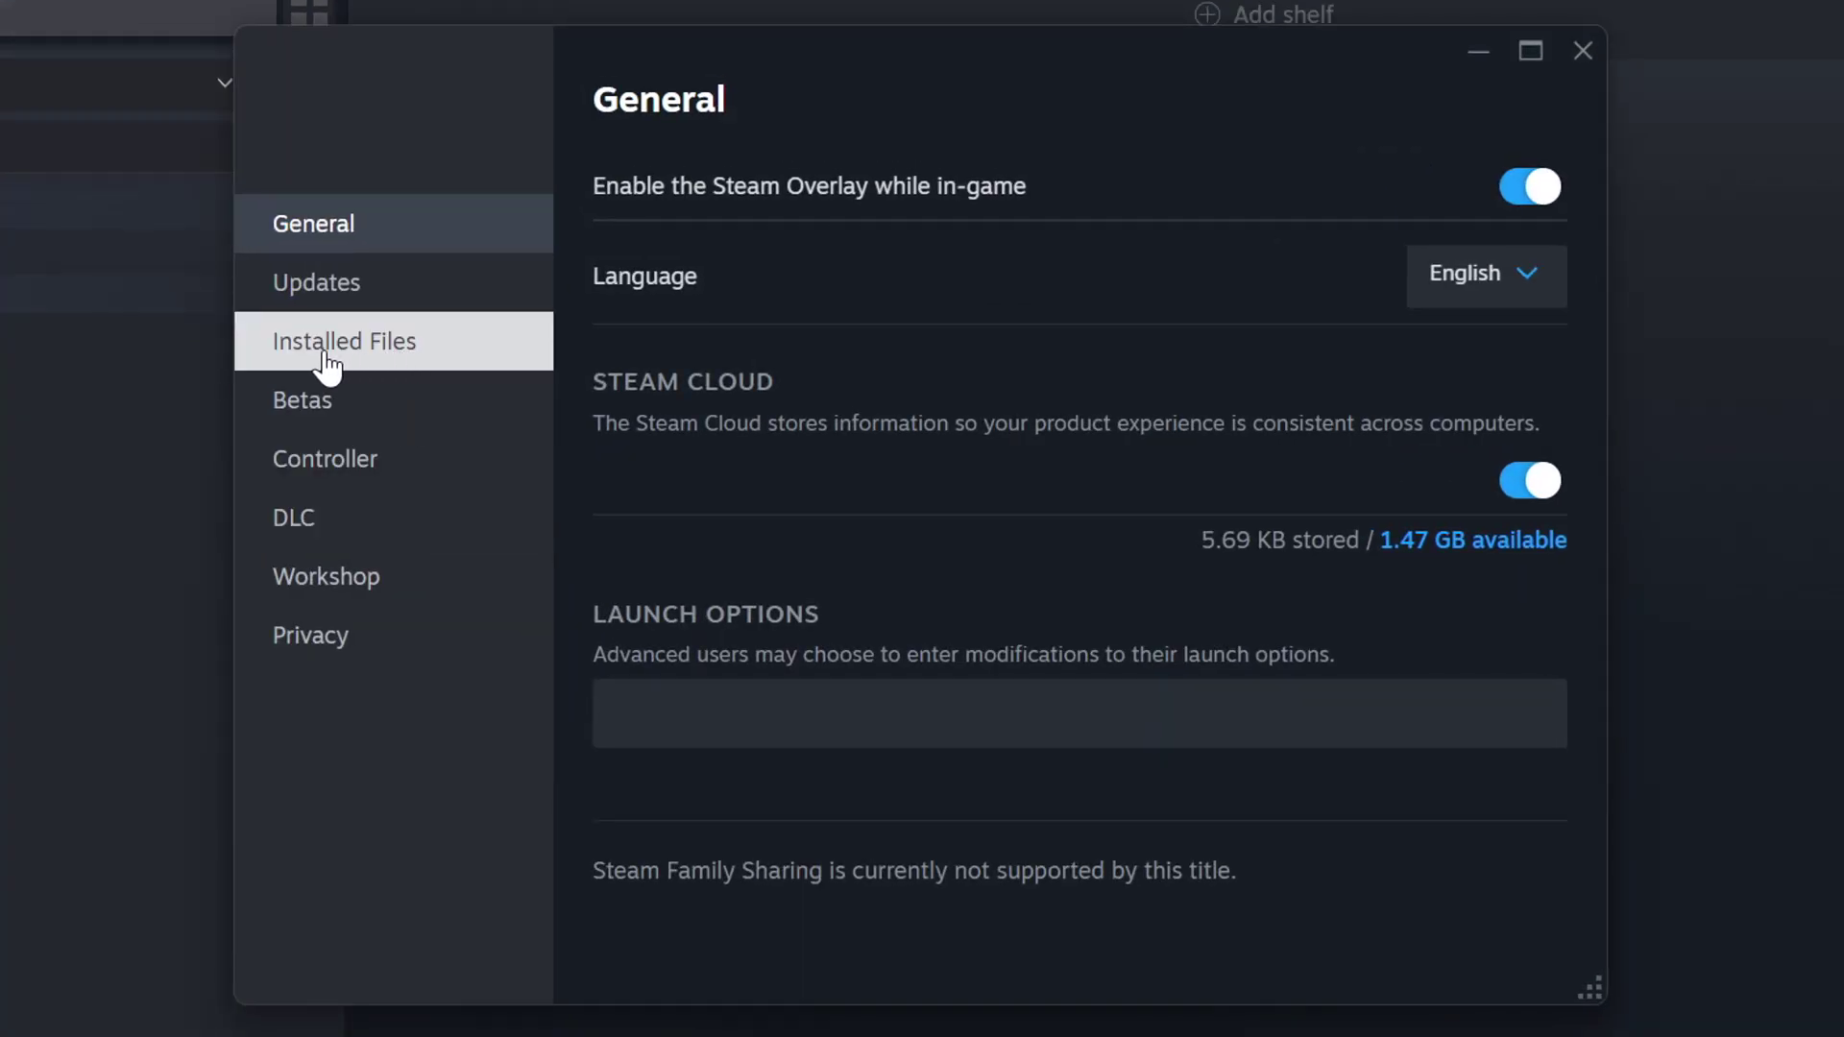
{"action": "left_click", "coordinate": [428, 360]}
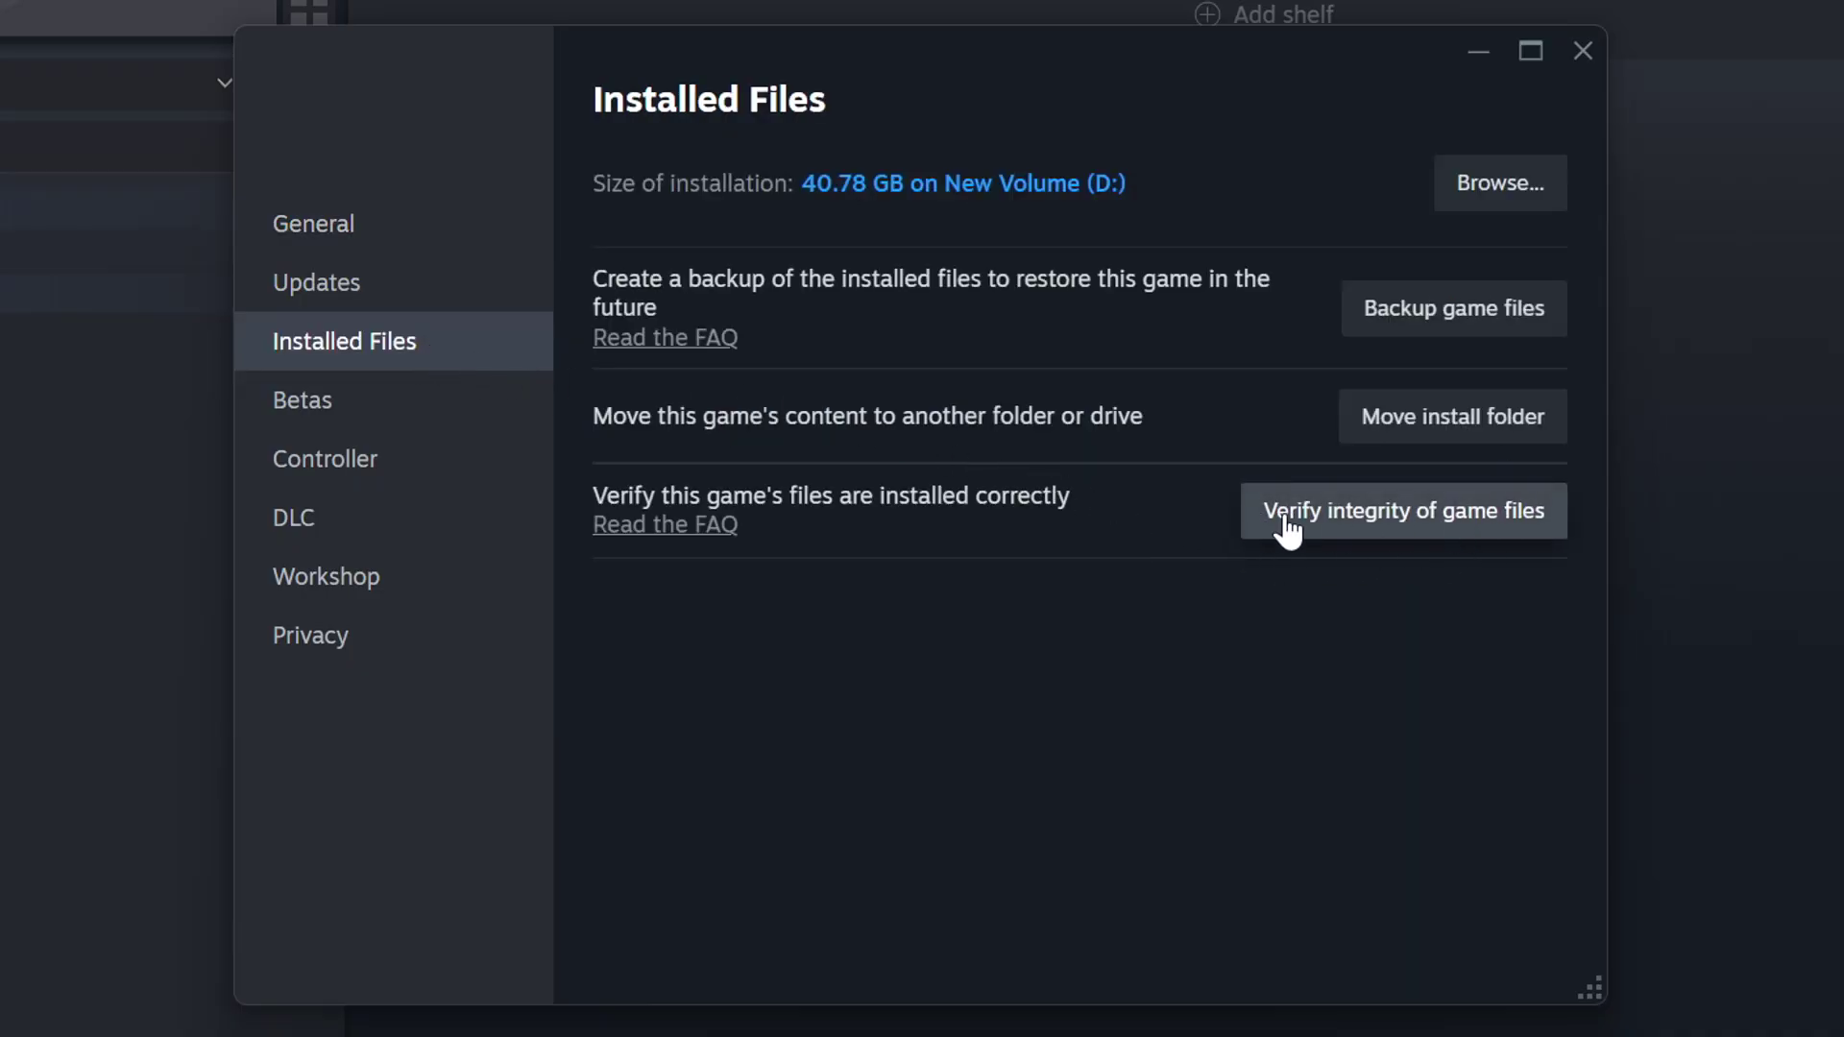
{"action": "left_click", "coordinate": [1439, 533]}
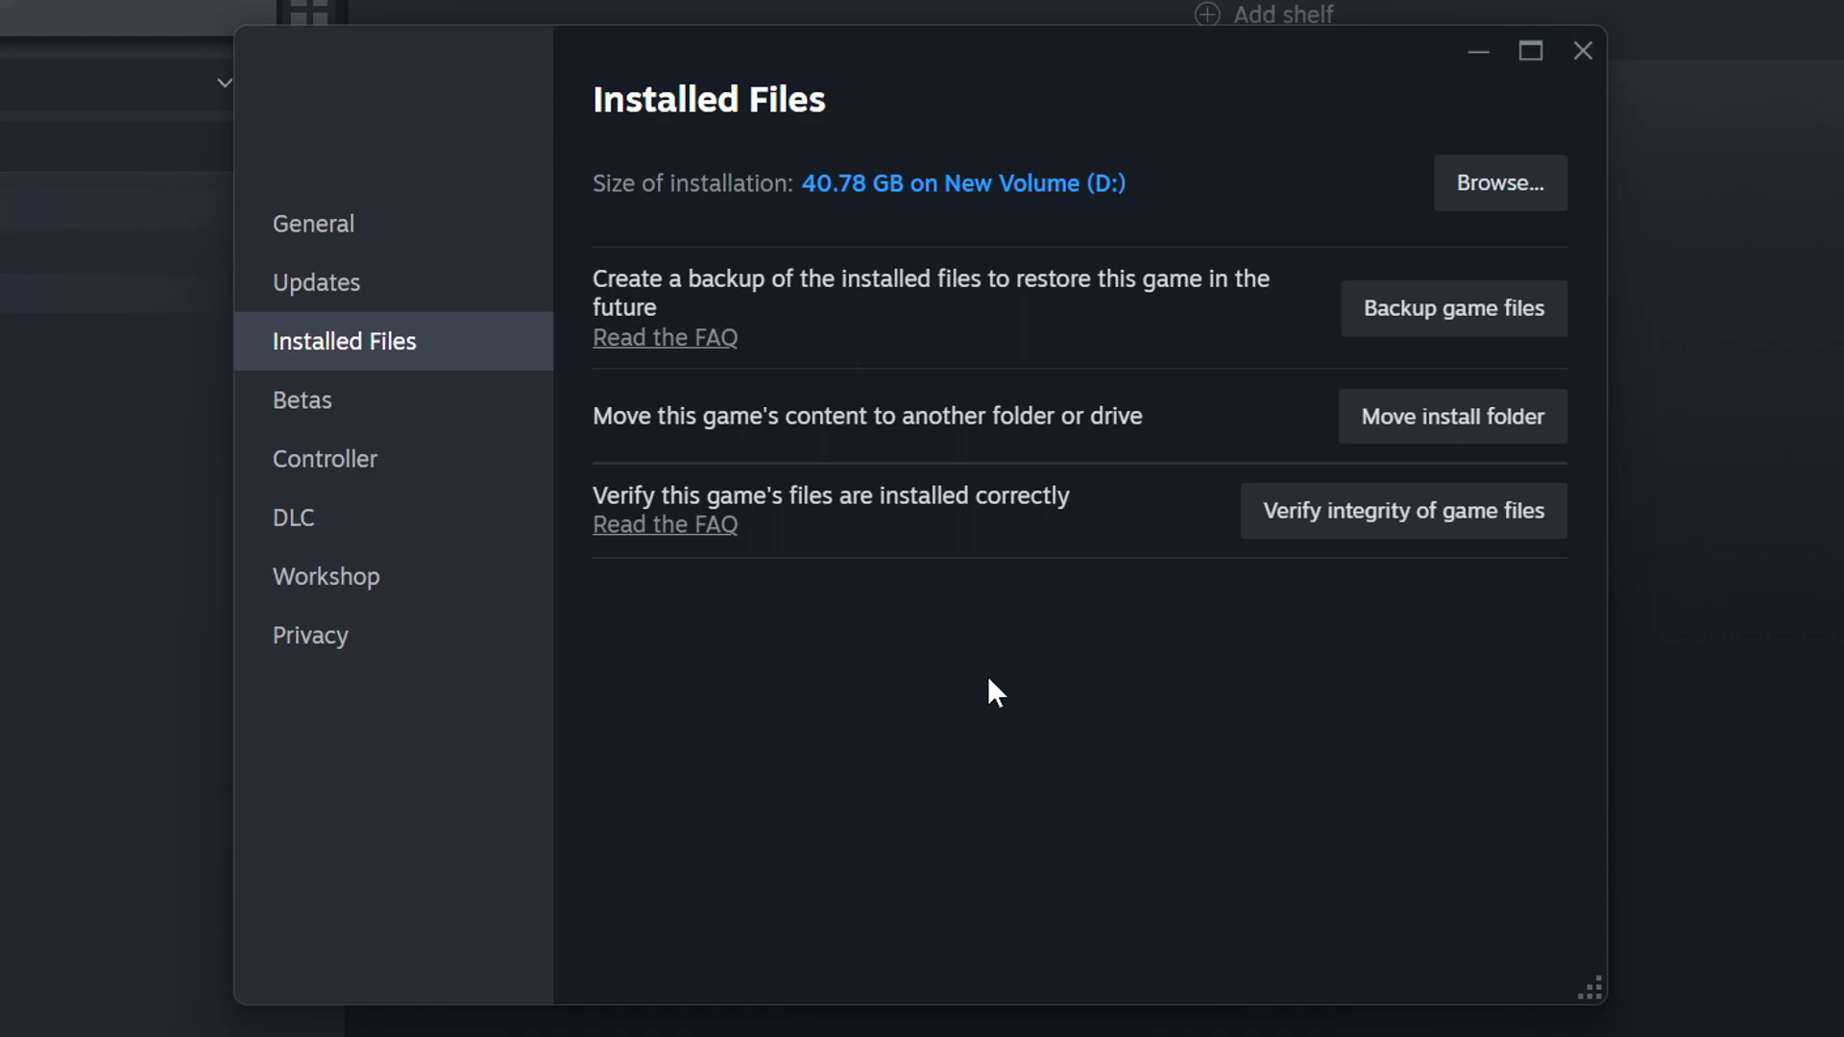
Set the GAME shortcut to Windows 8 compatibility, fullscreen optimizations off, run as administrator, and apply
{"action": "left_click", "coordinate": [1516, 195]}
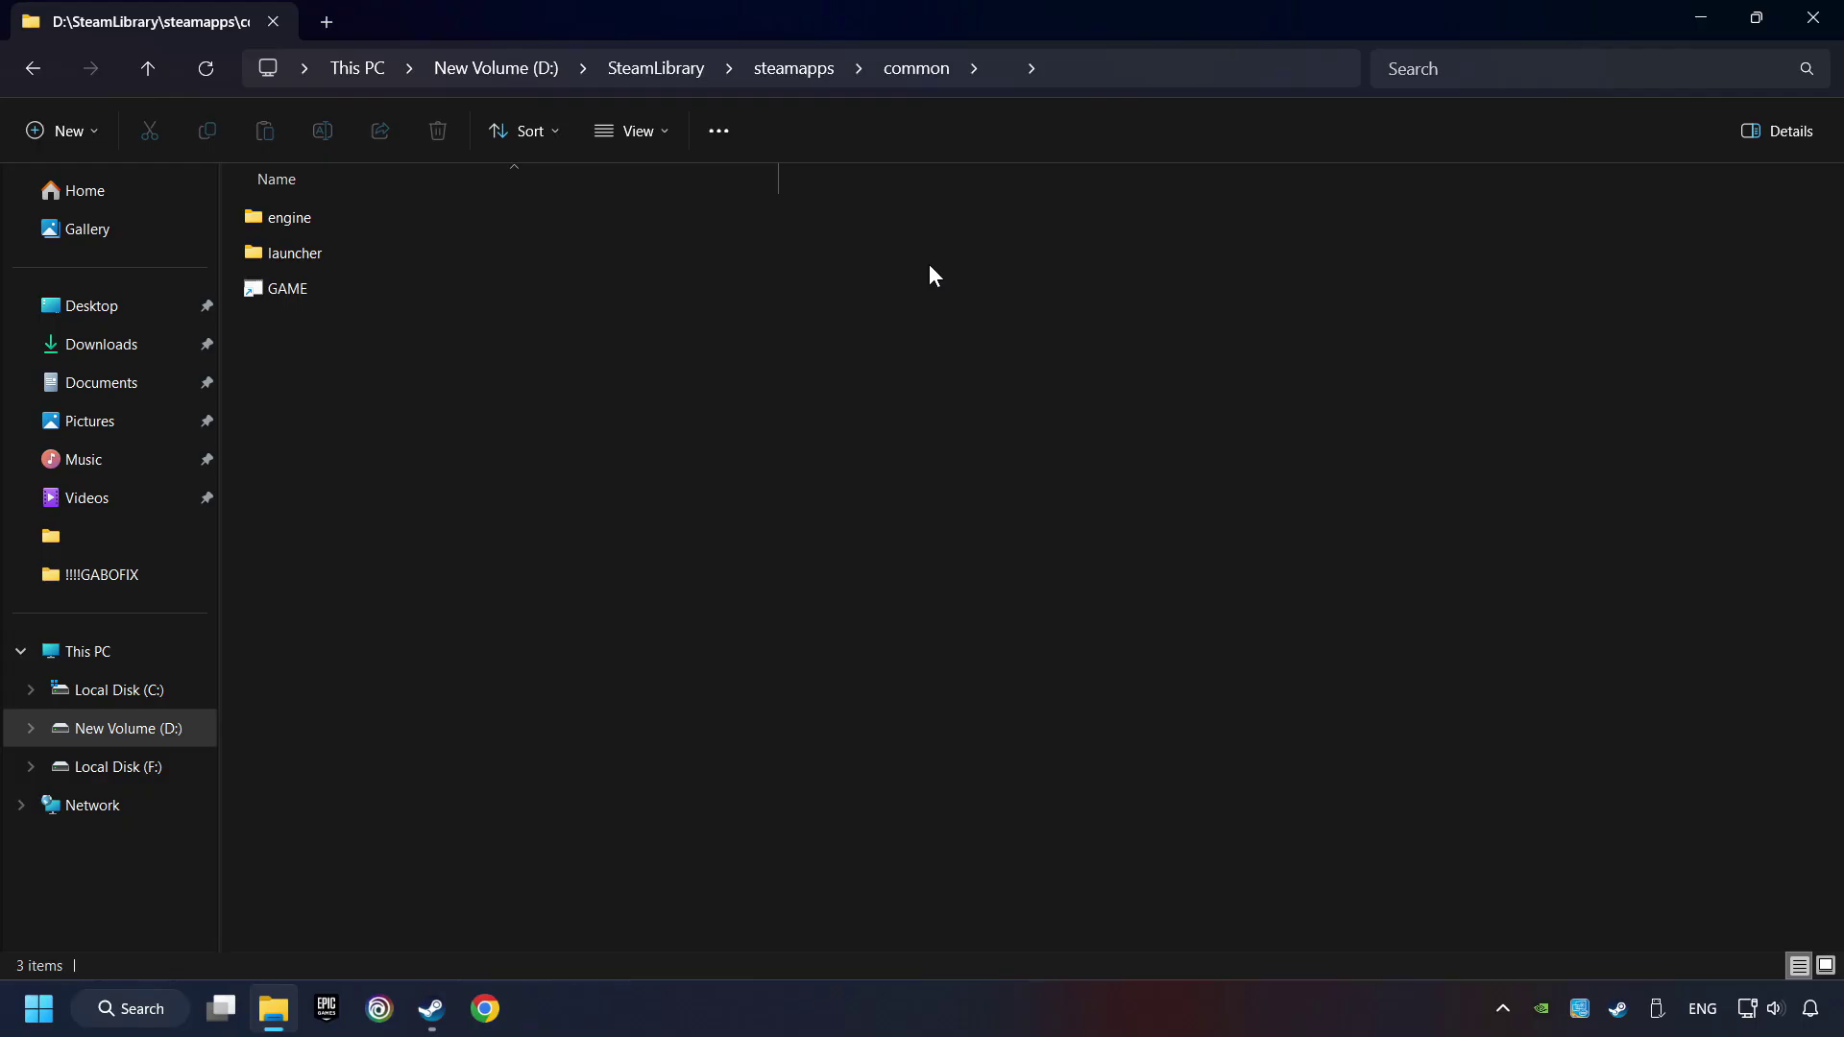
{"action": "right_click", "coordinate": [586, 285]}
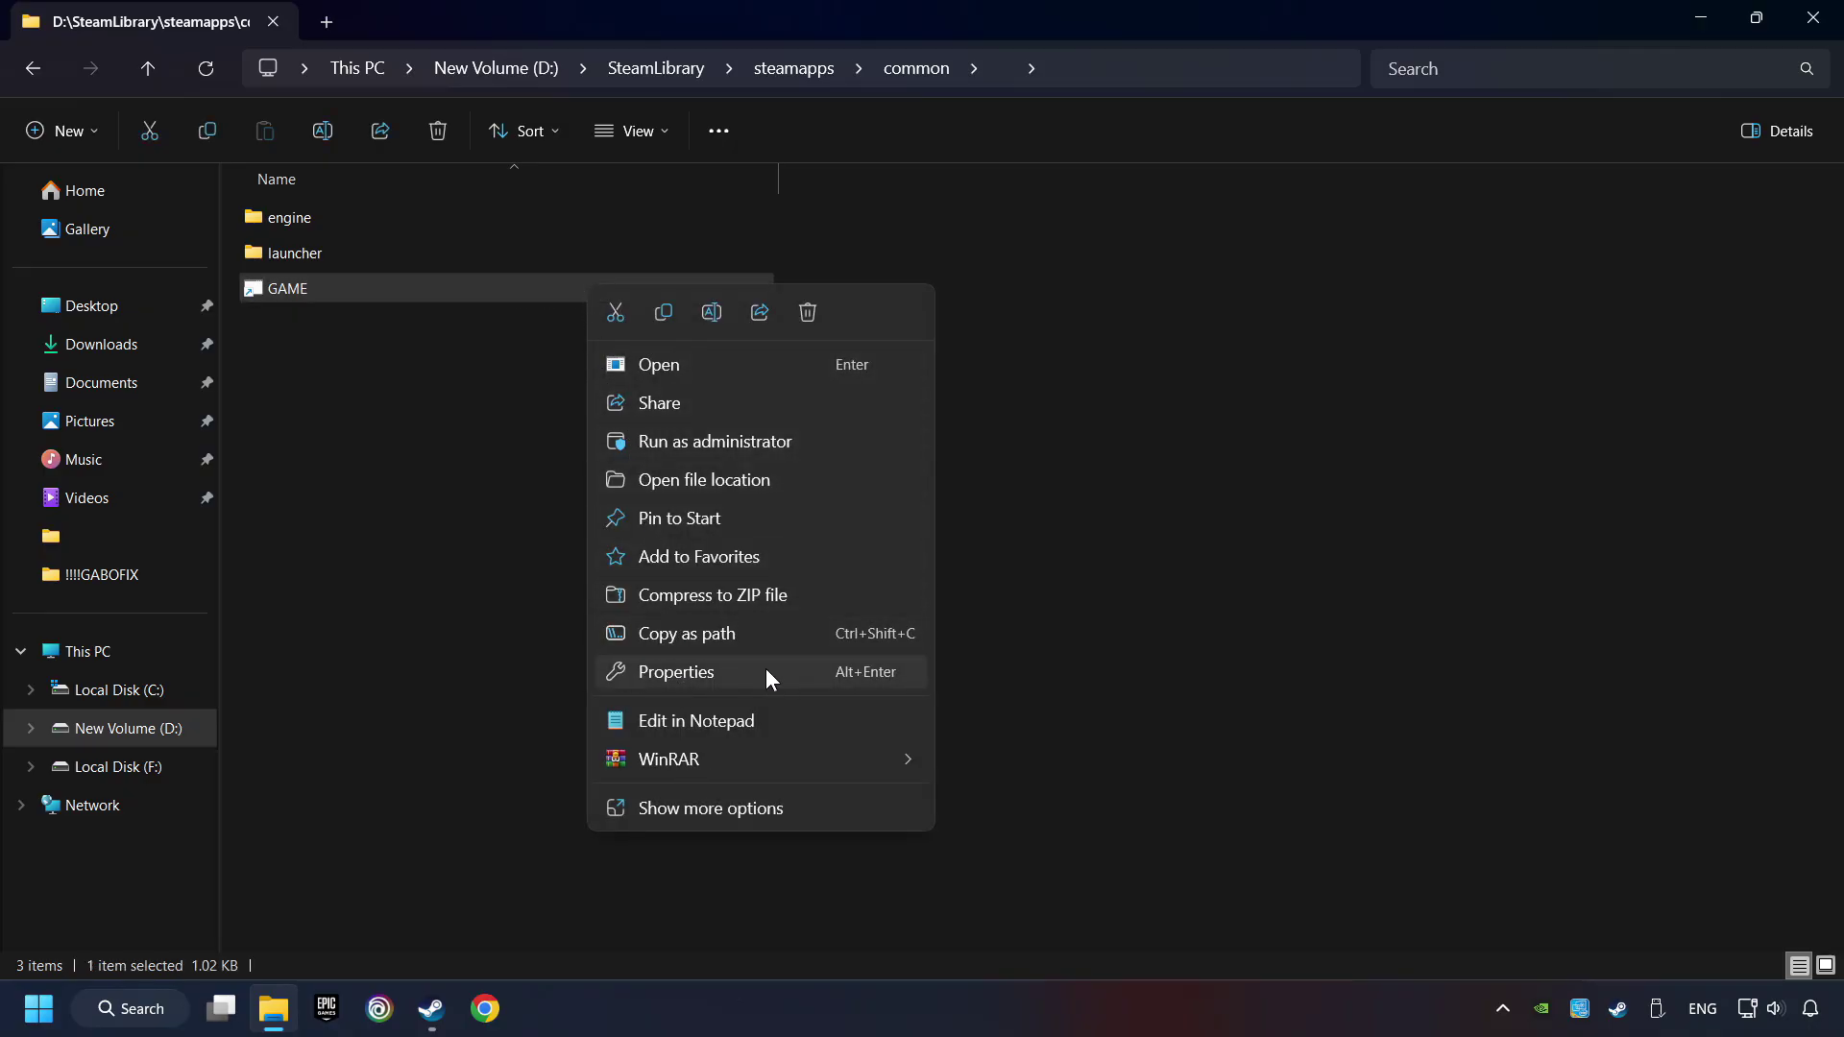
{"action": "left_click", "coordinate": [620, 672]}
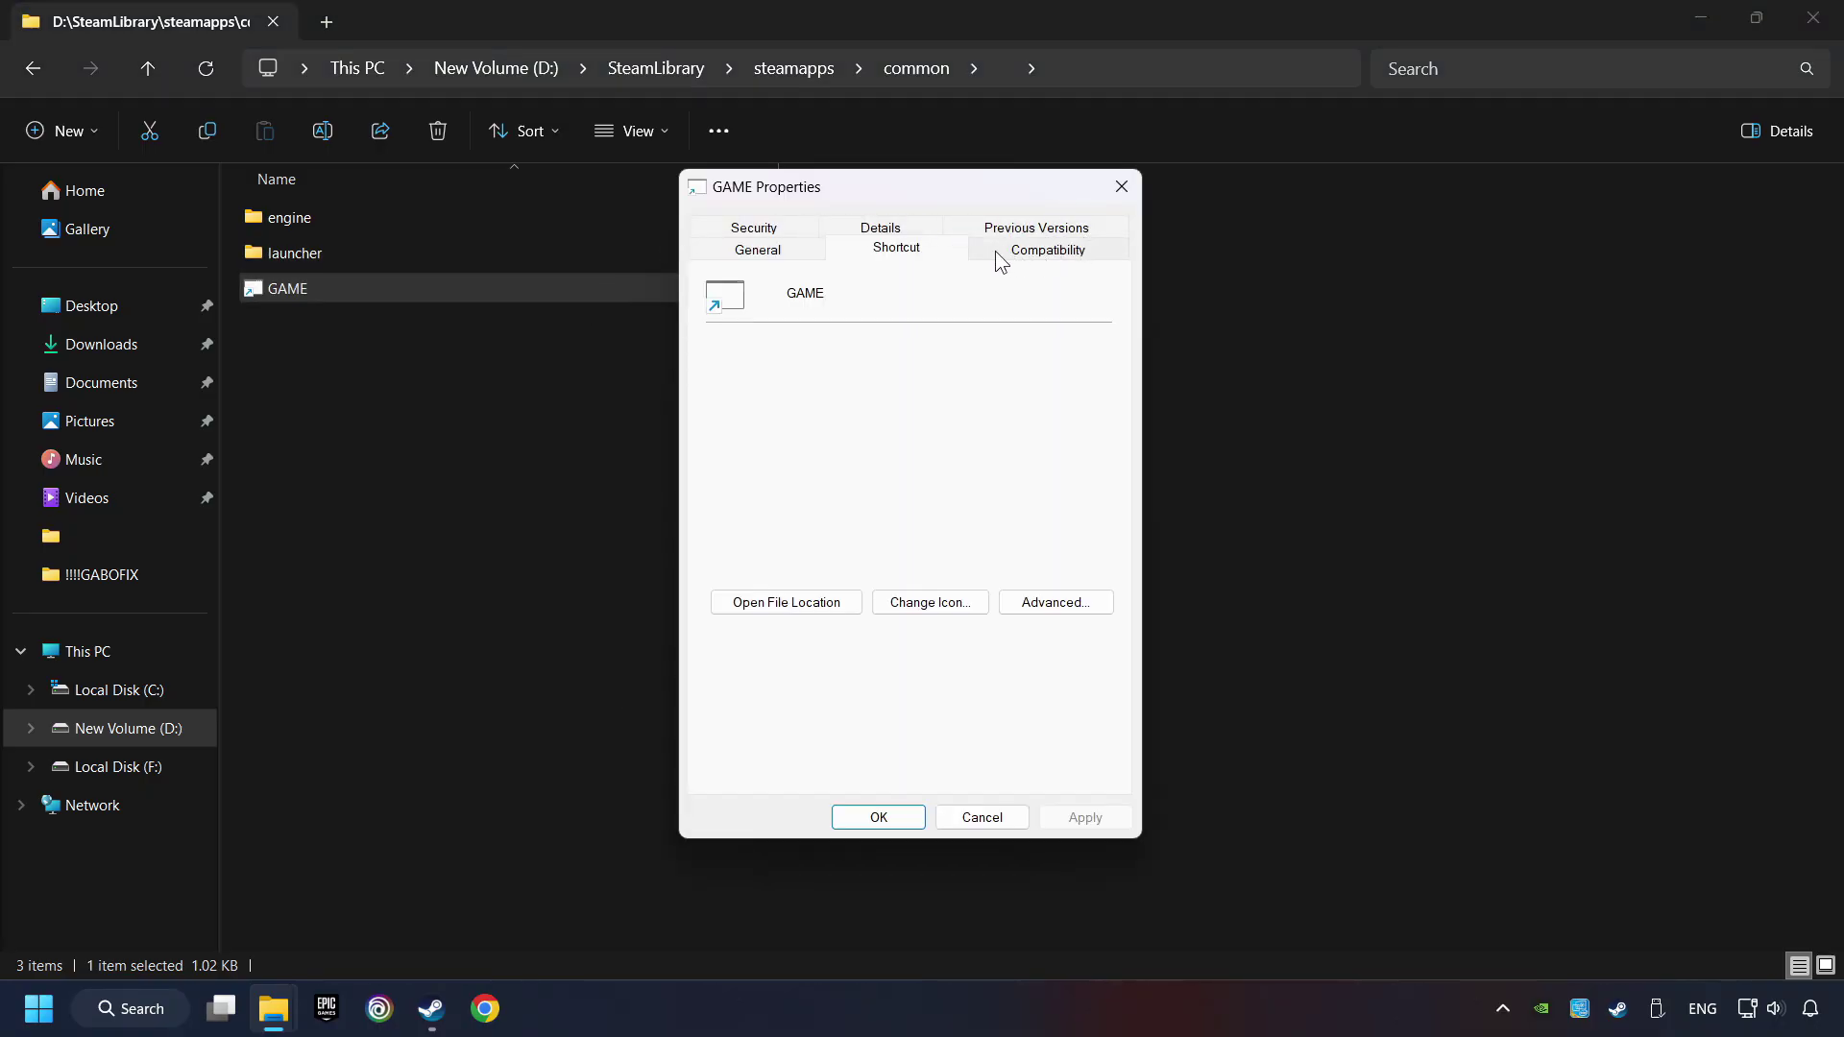
{"action": "left_click", "coordinate": [1076, 250]}
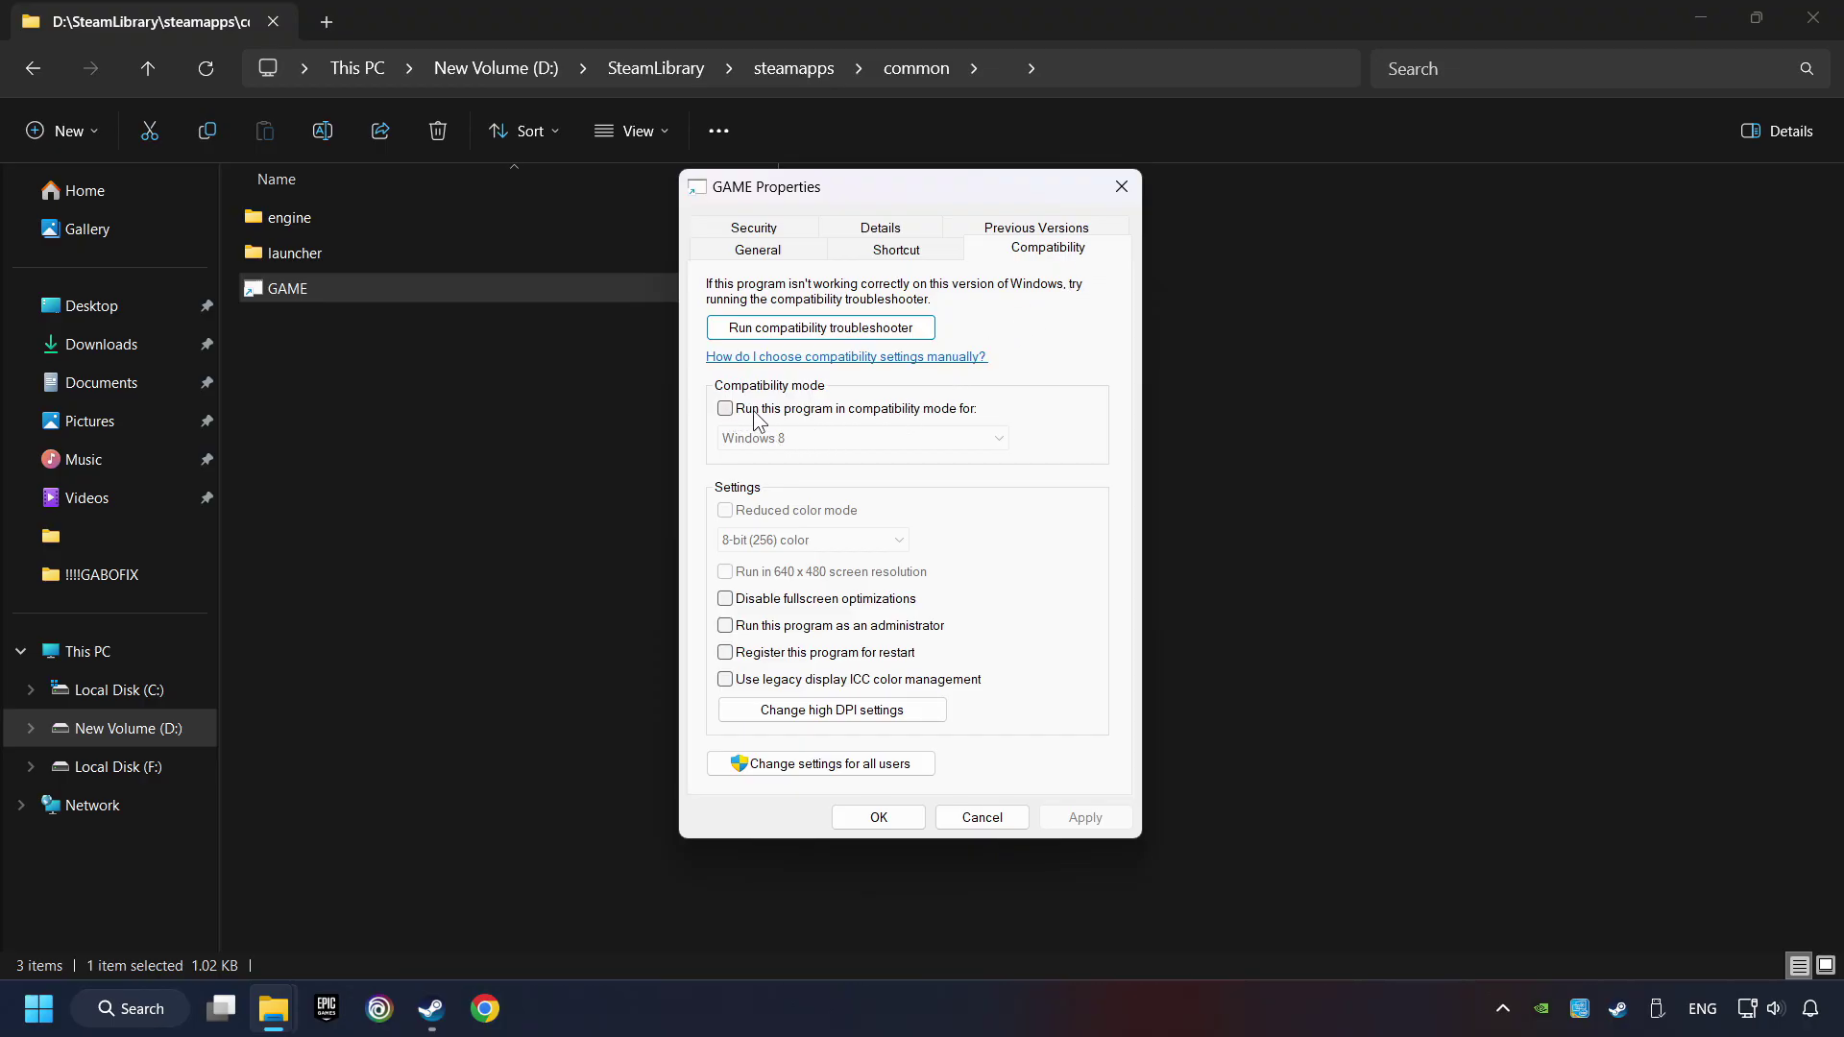
{"action": "left_click", "coordinate": [865, 409]}
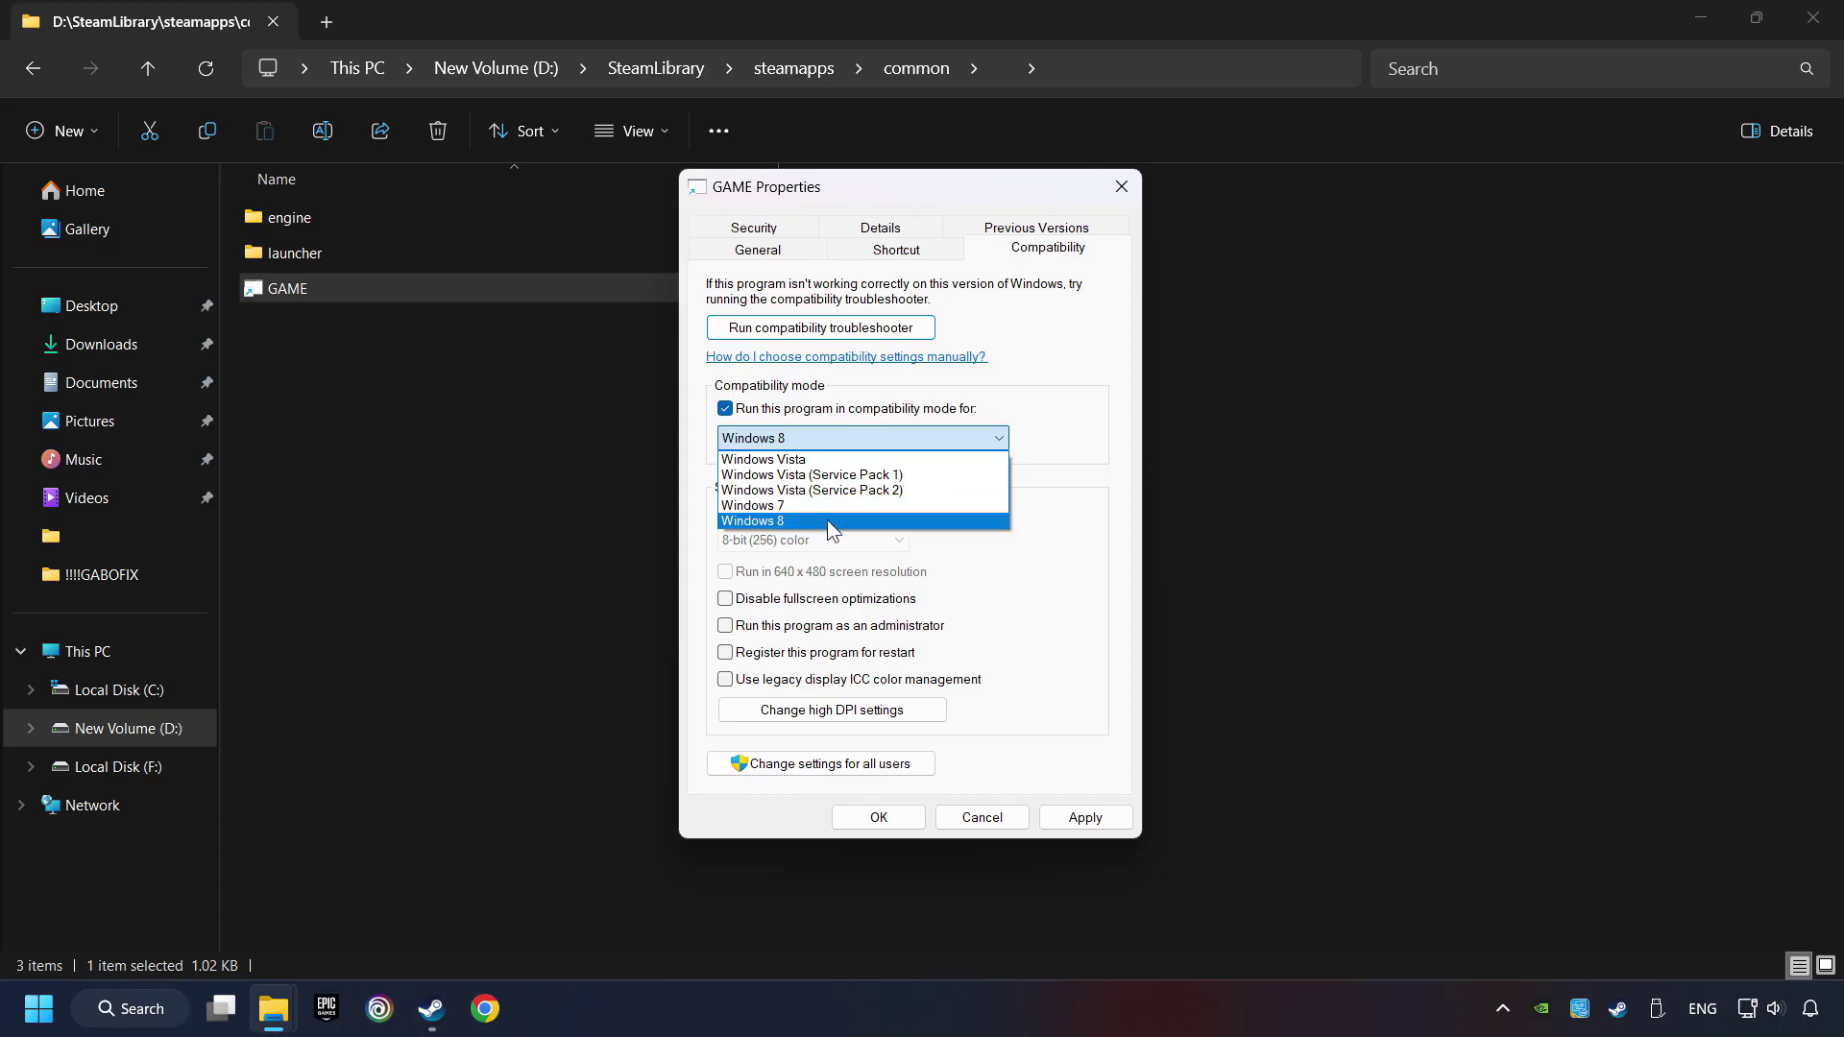
{"action": "left_click", "coordinate": [815, 520]}
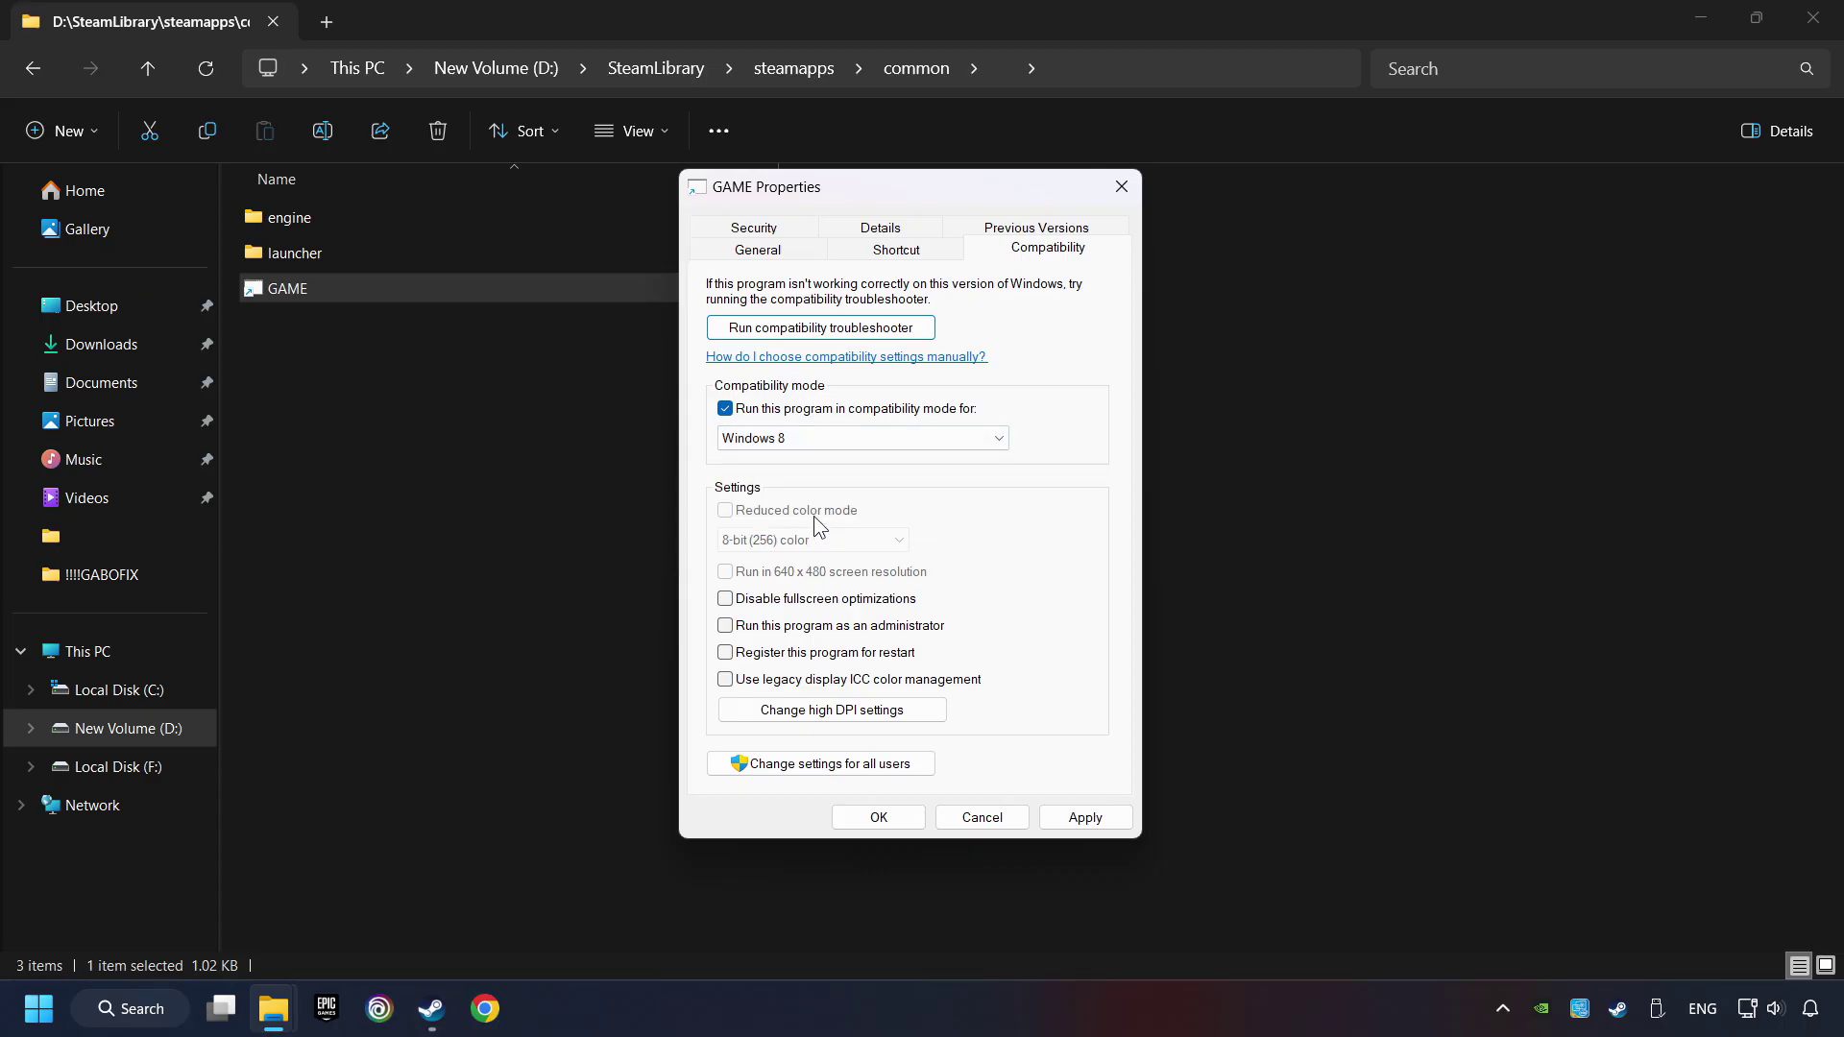
{"action": "left_click", "coordinate": [726, 600]}
{"action": "left_click", "coordinate": [726, 627]}
{"action": "left_click", "coordinate": [1099, 817]}
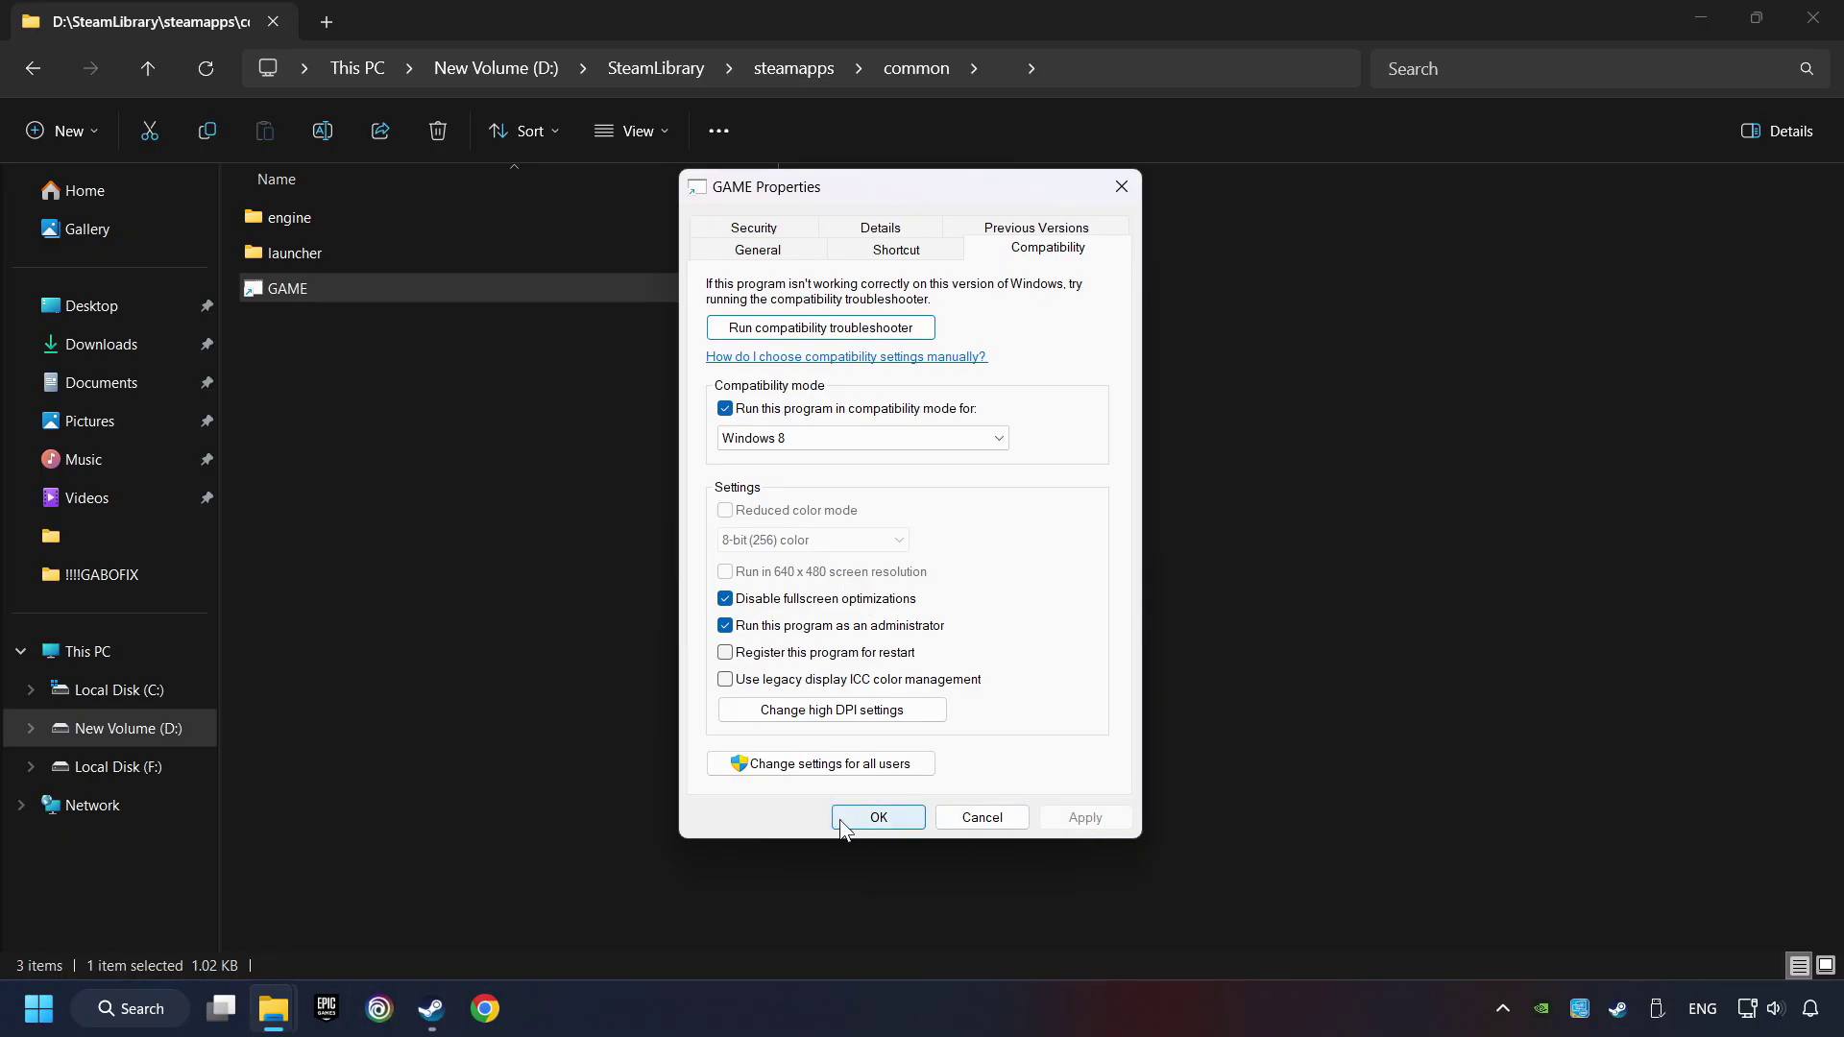
Confirm the GAME properties with OK, then start a fresh check in Windows Update via the 'updates' search
{"action": "left_click", "coordinate": [879, 817]}
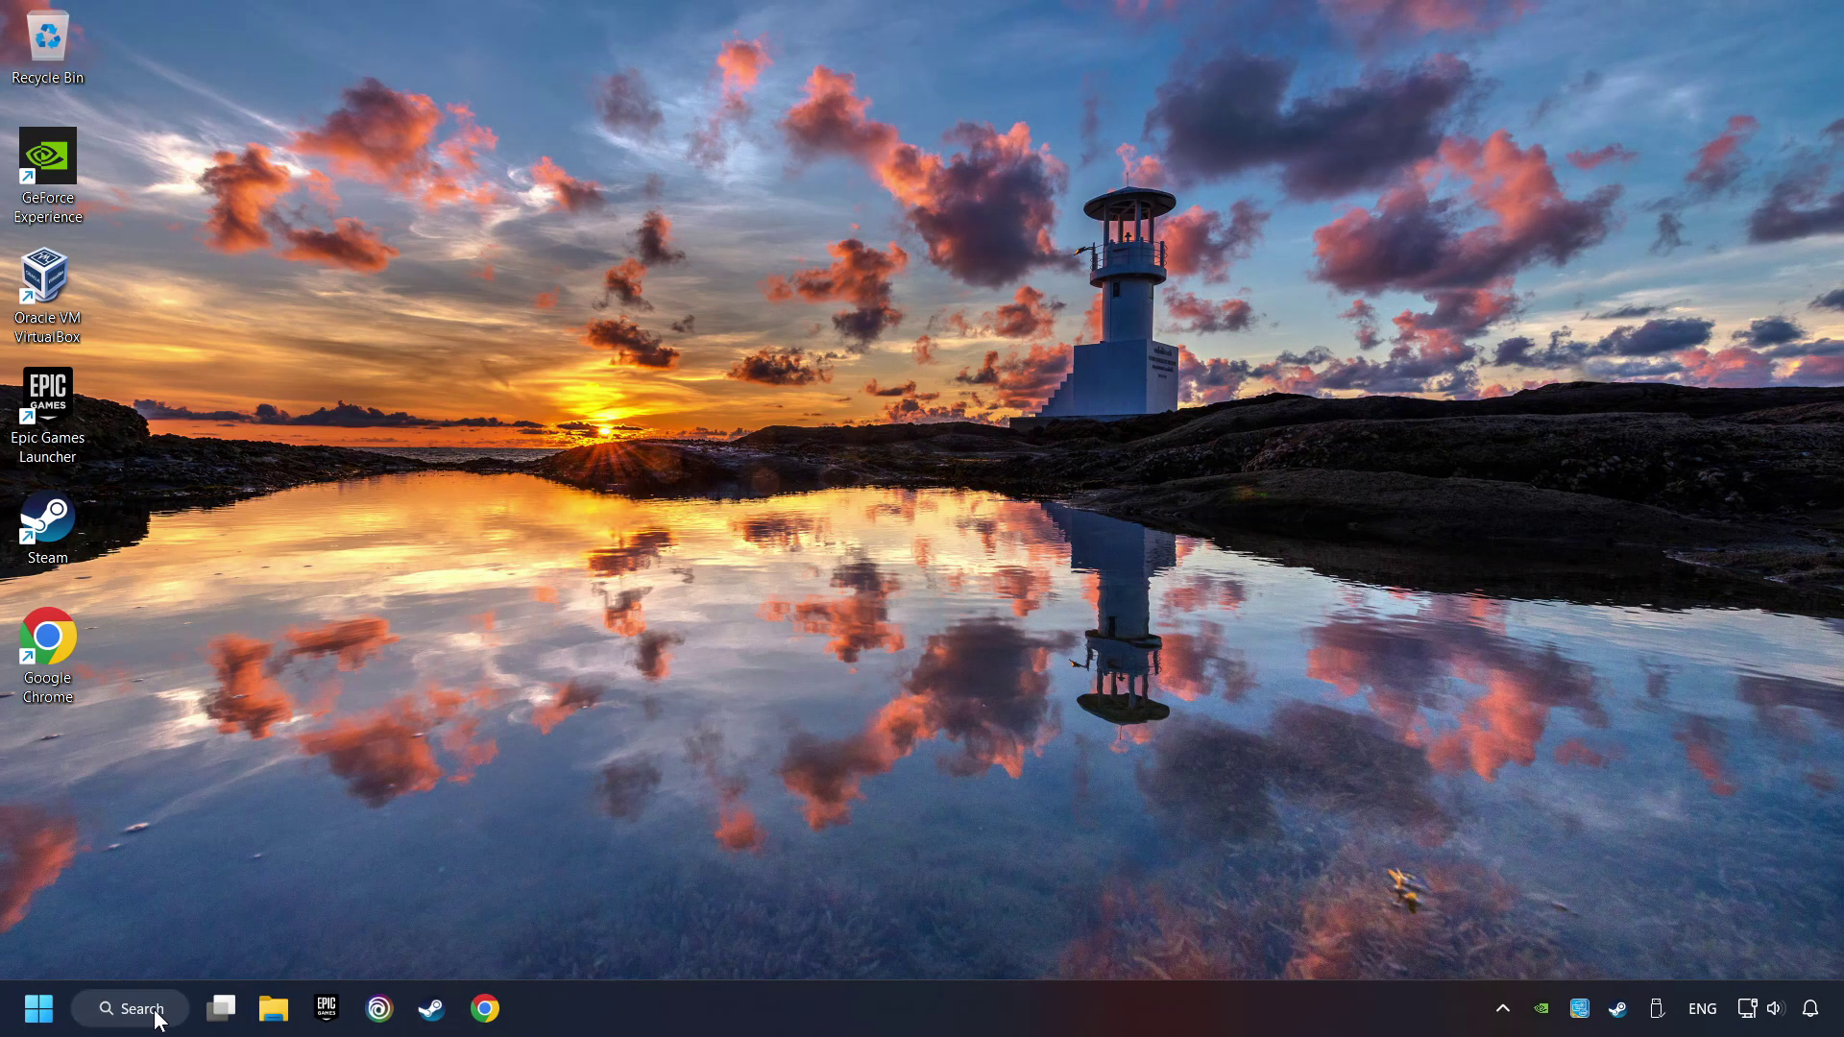
{"action": "left_click", "coordinate": [134, 1007]}
{"action": "type", "text": "u"}
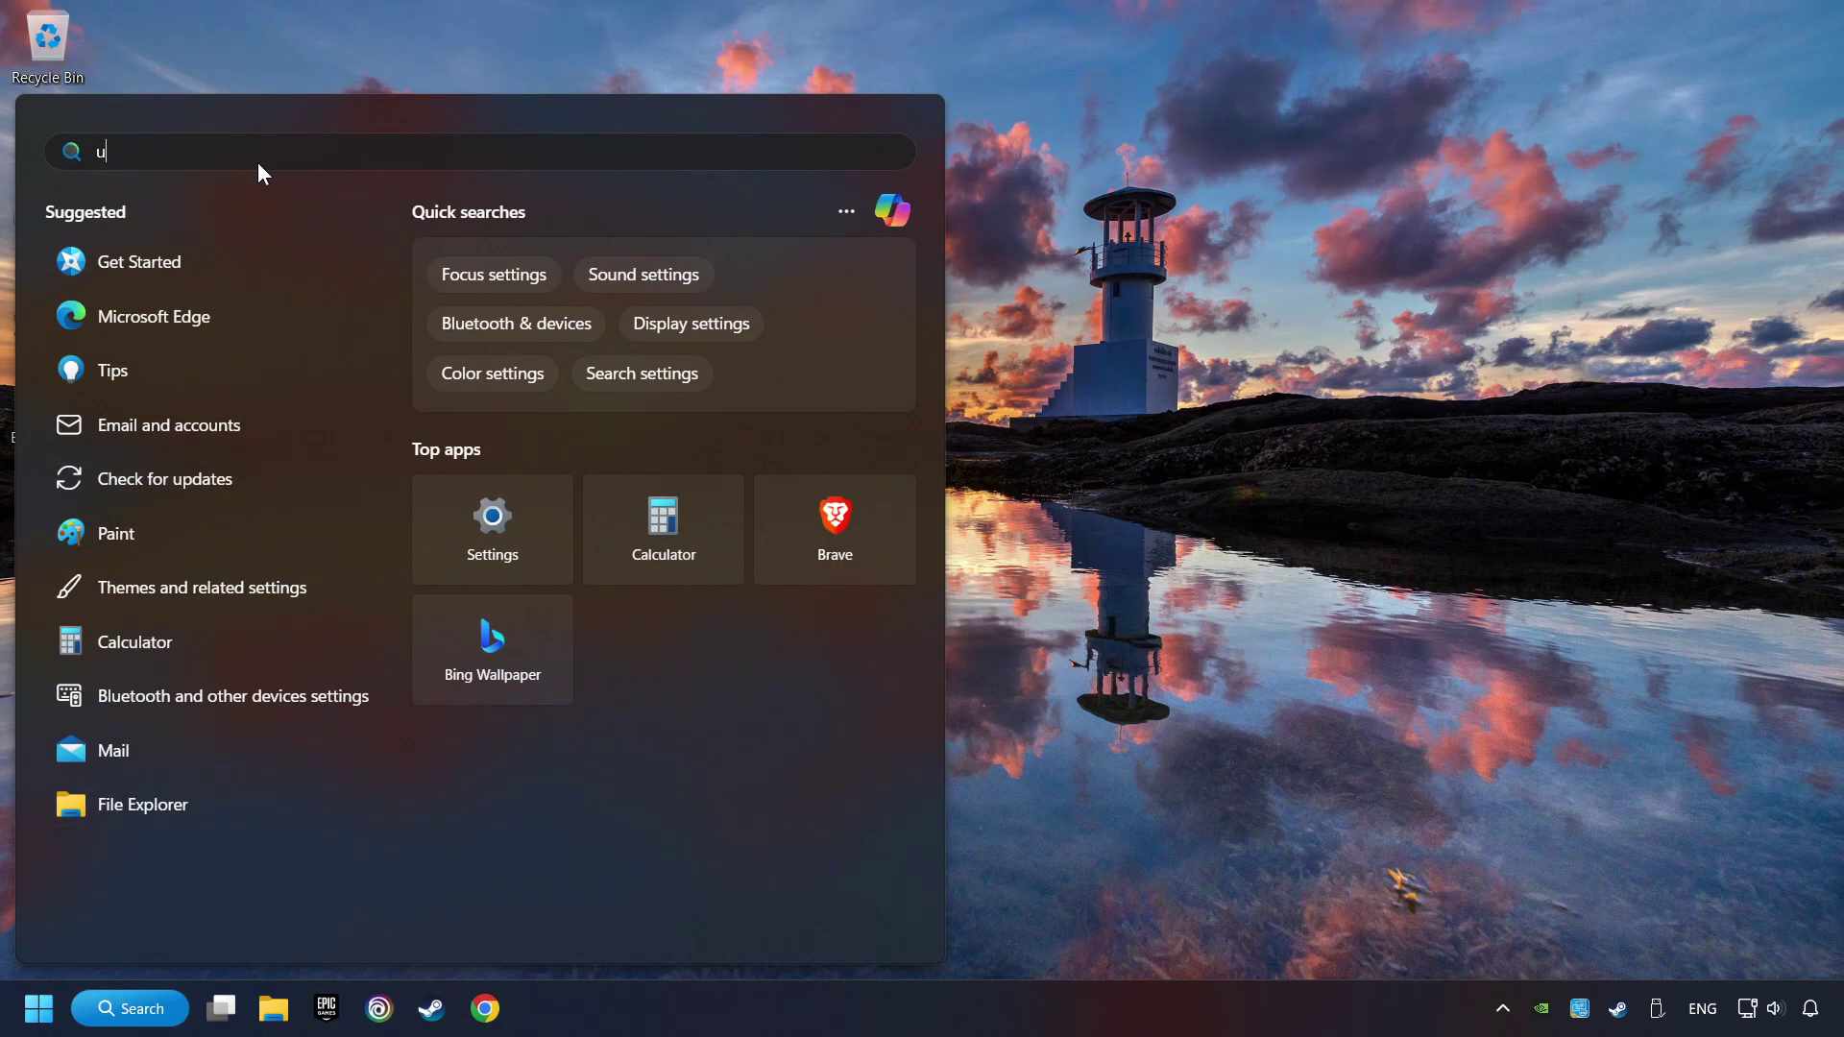
{"action": "type", "text": "pdates"}
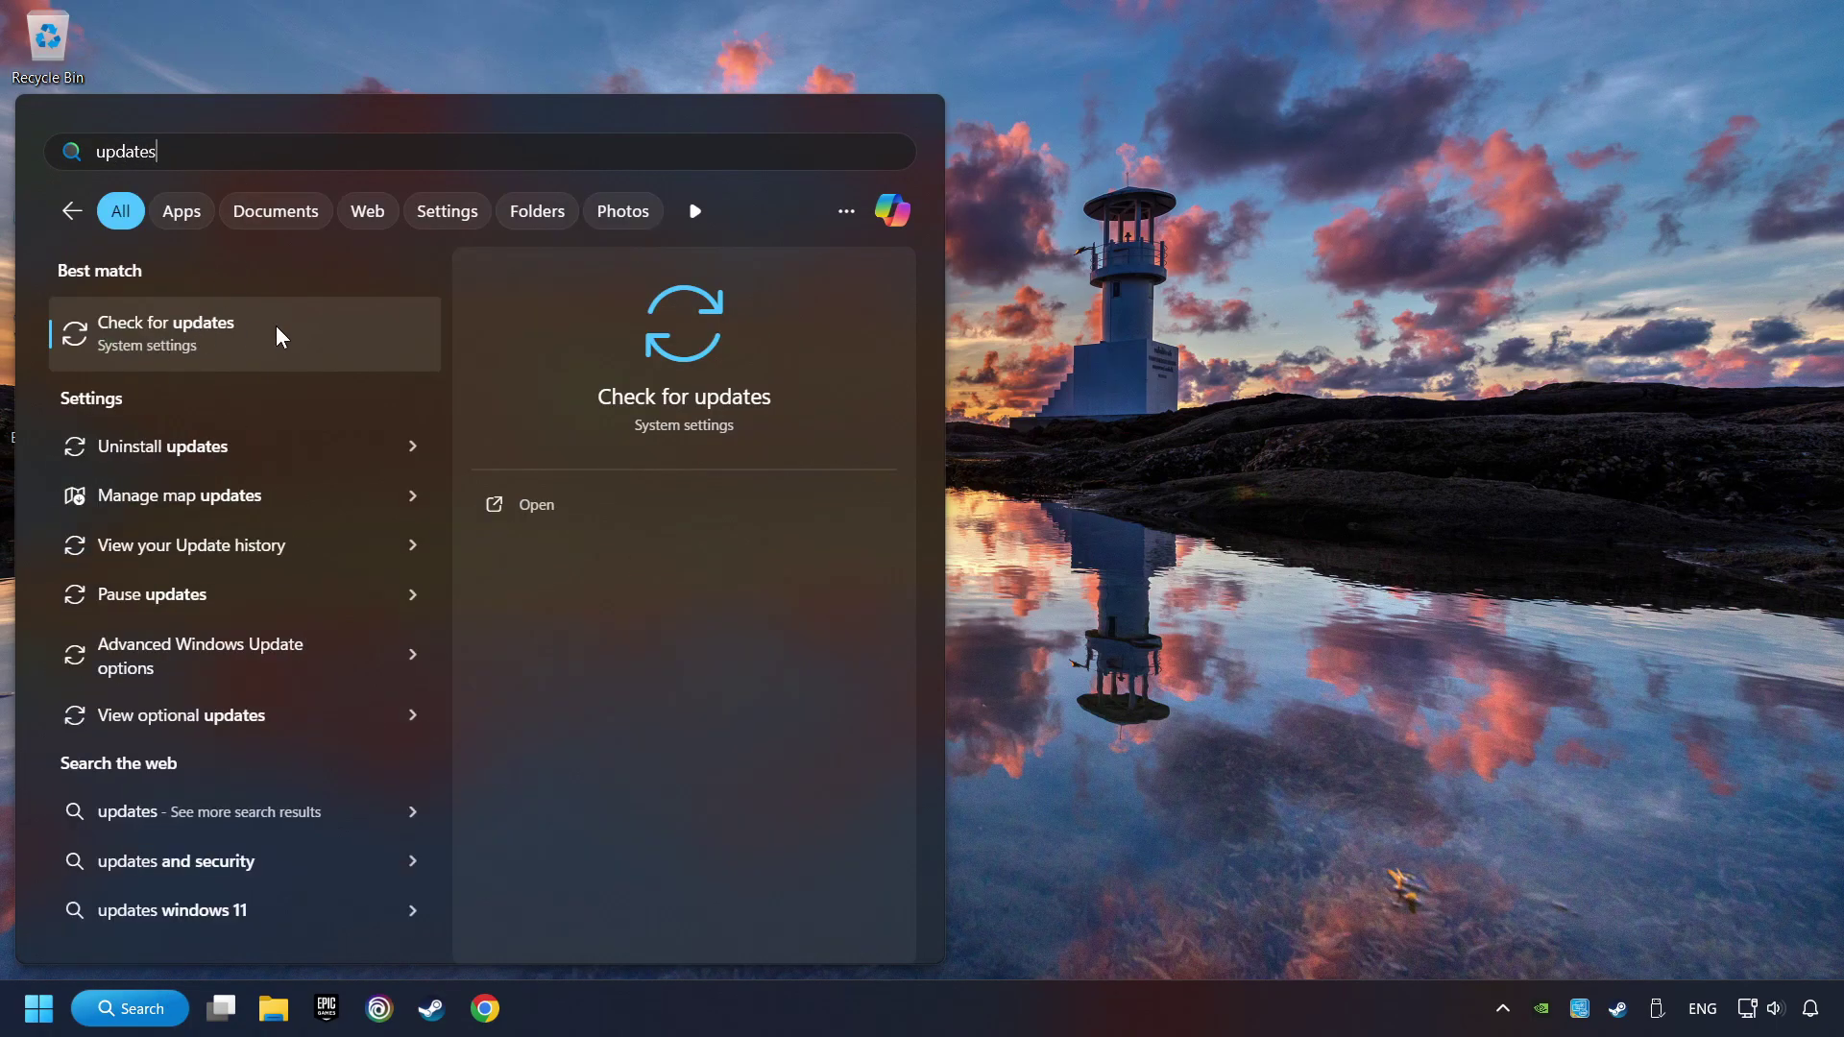
{"action": "left_click", "coordinate": [367, 331]}
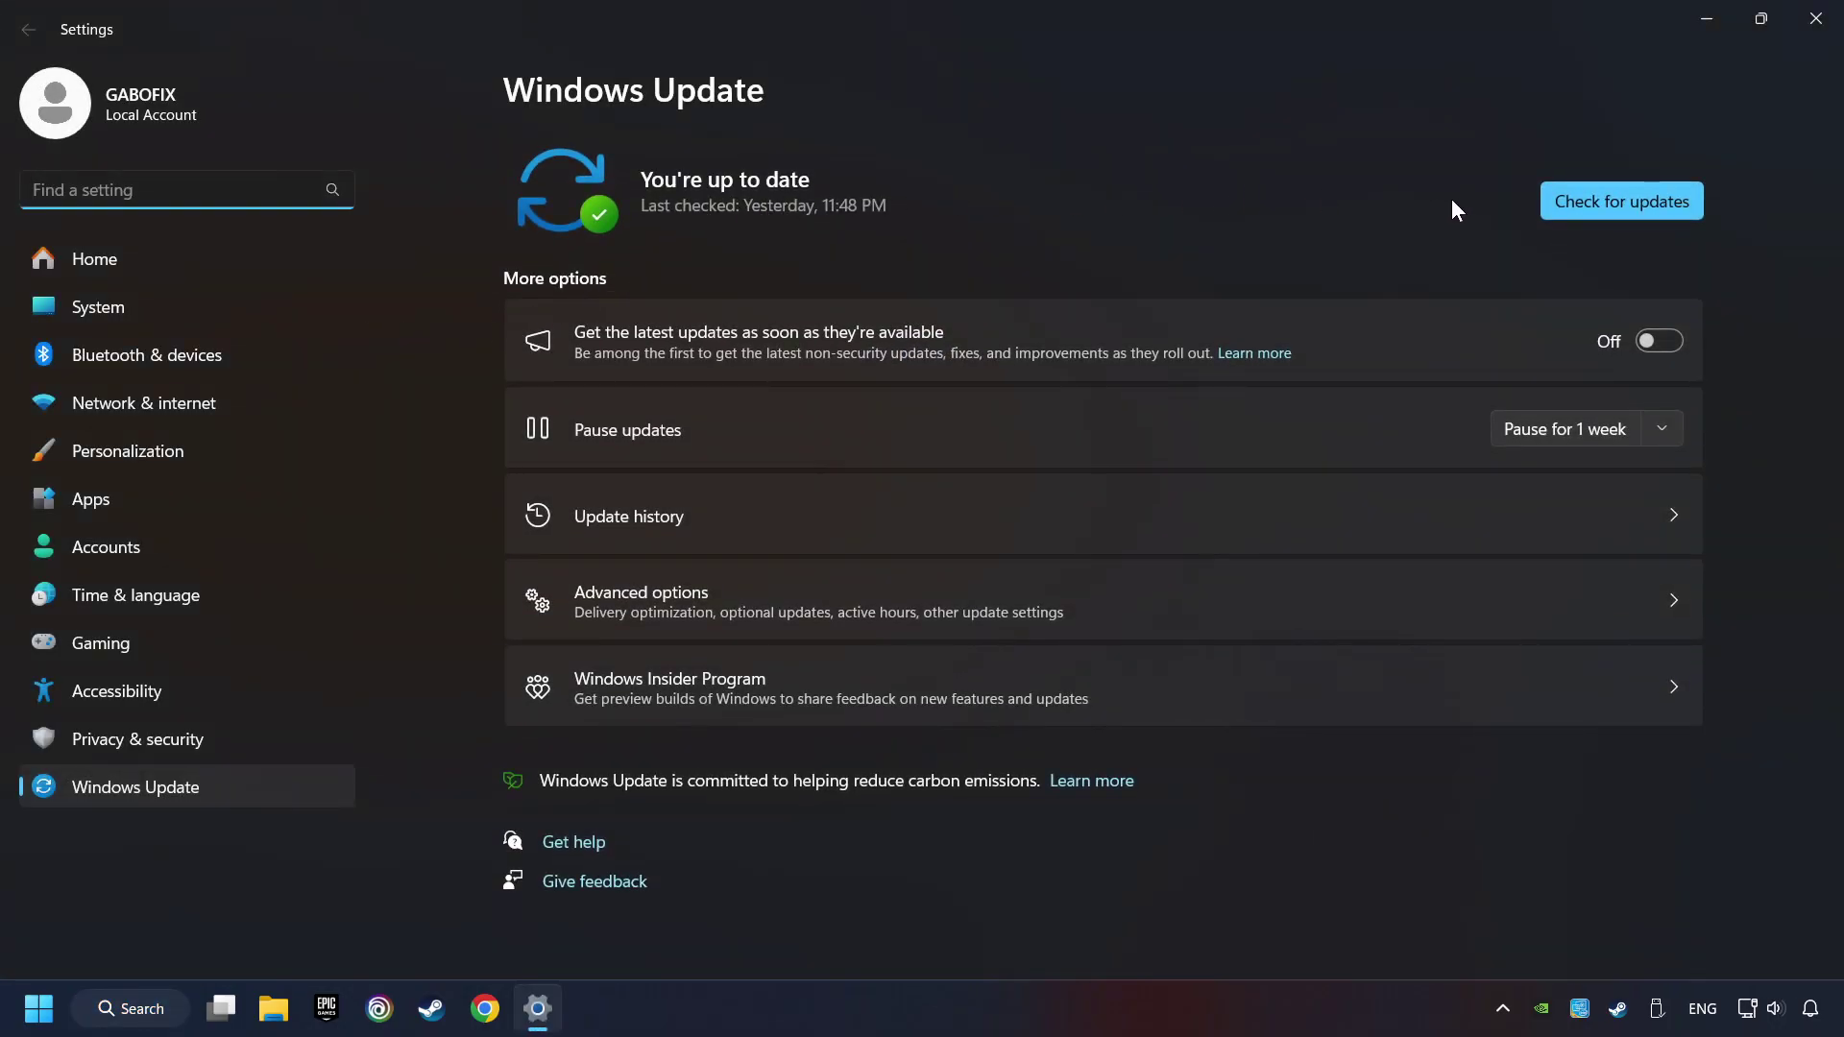
{"action": "left_click", "coordinate": [1658, 201]}
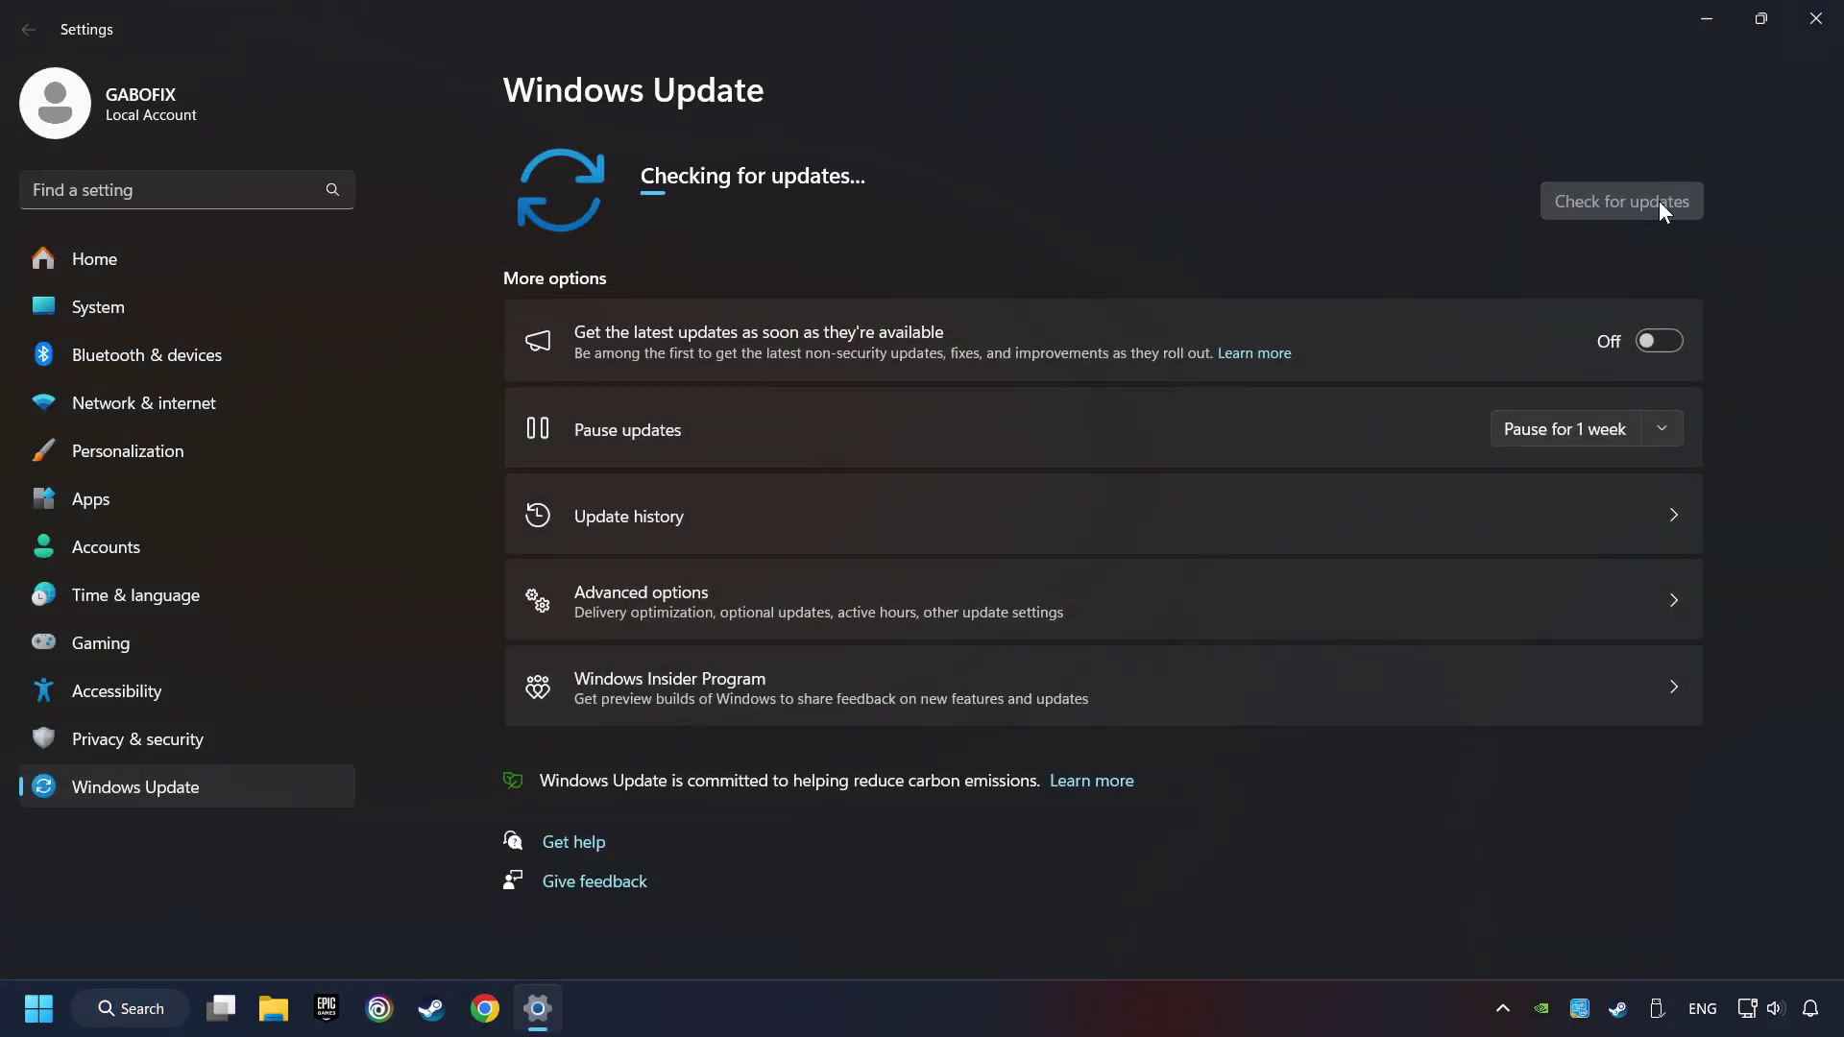